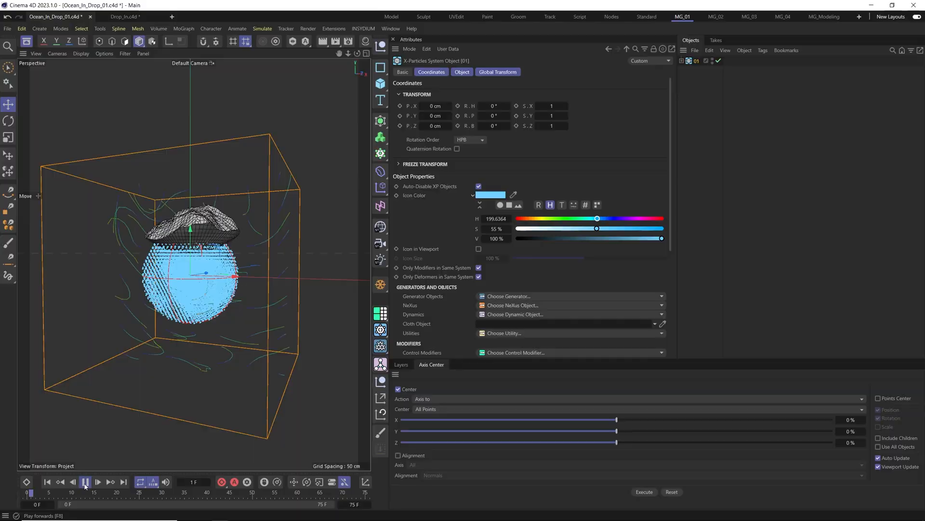
Stop, rewind and replay the finished ocean-drop splash simulation in Ocean_In_Drop_01.
left_click(83, 483)
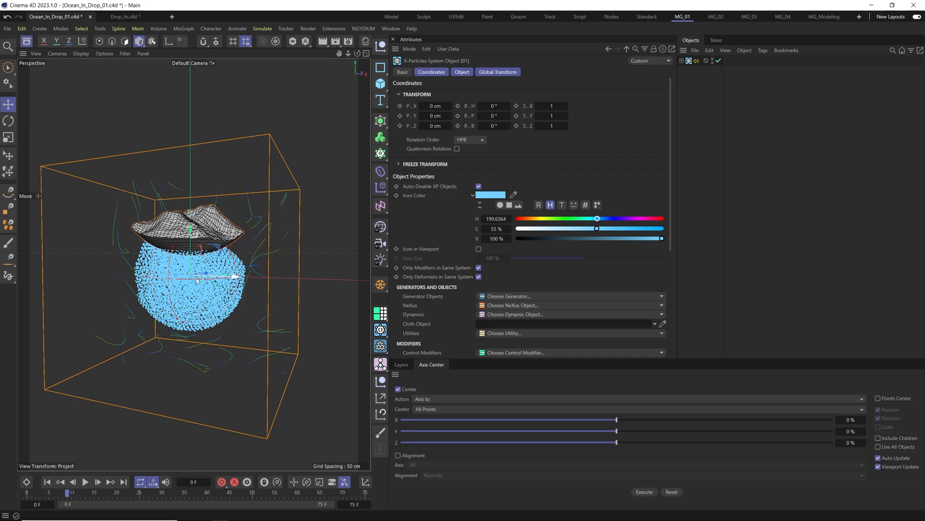
left_click(46, 482)
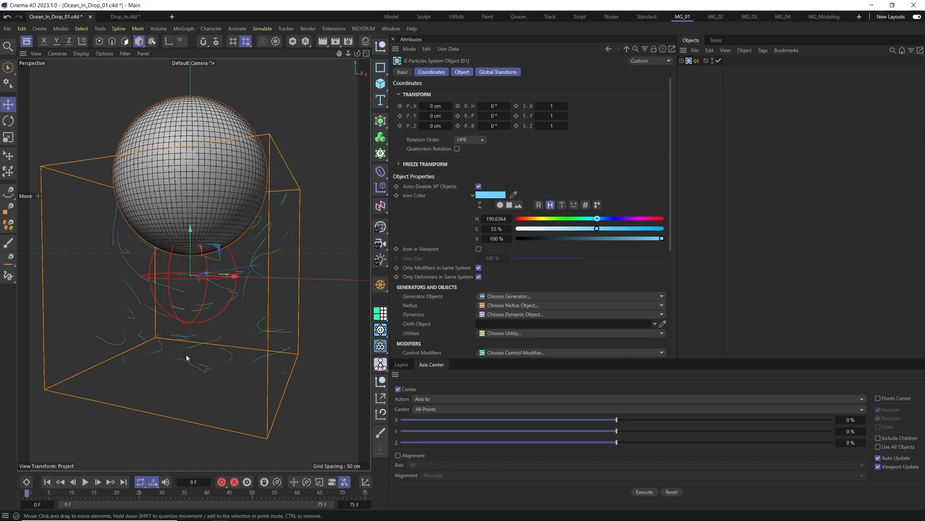
left_click(87, 483)
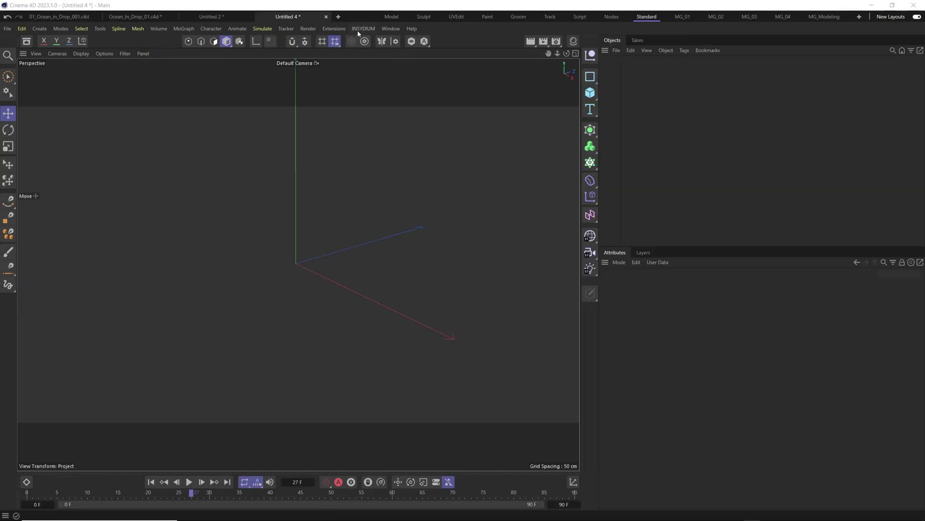
Add an X-Particles xpSystem and set its xpEmitter's Emitter Shape to Sphere.
left_click(358, 29)
mouse_move(376, 57)
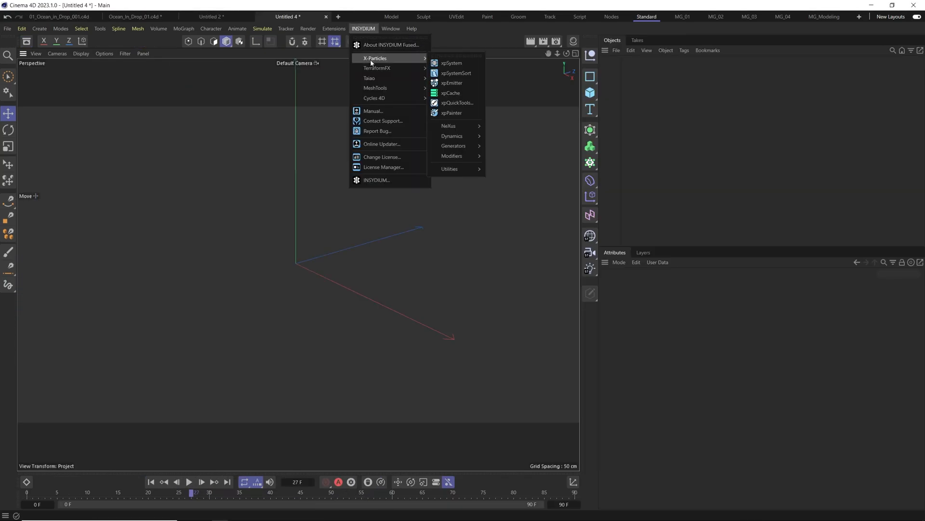
left_click(465, 63)
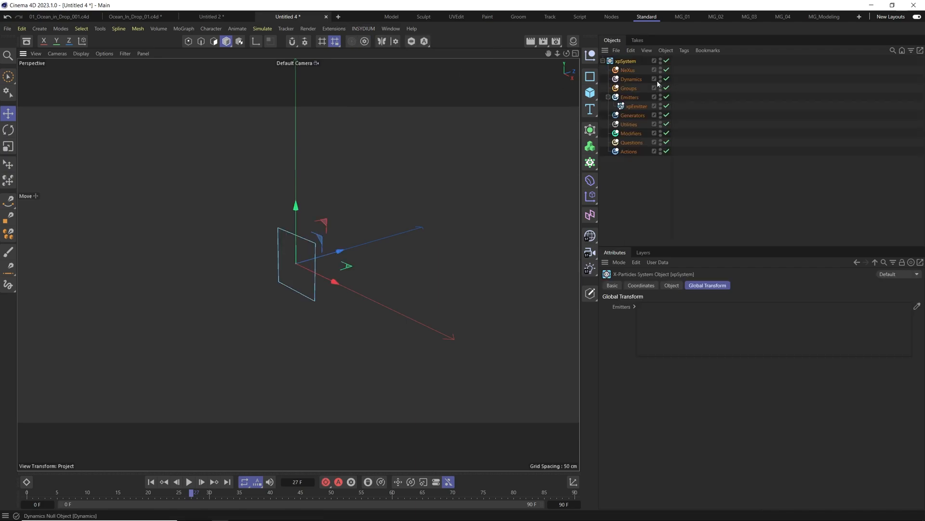
left_click(637, 106)
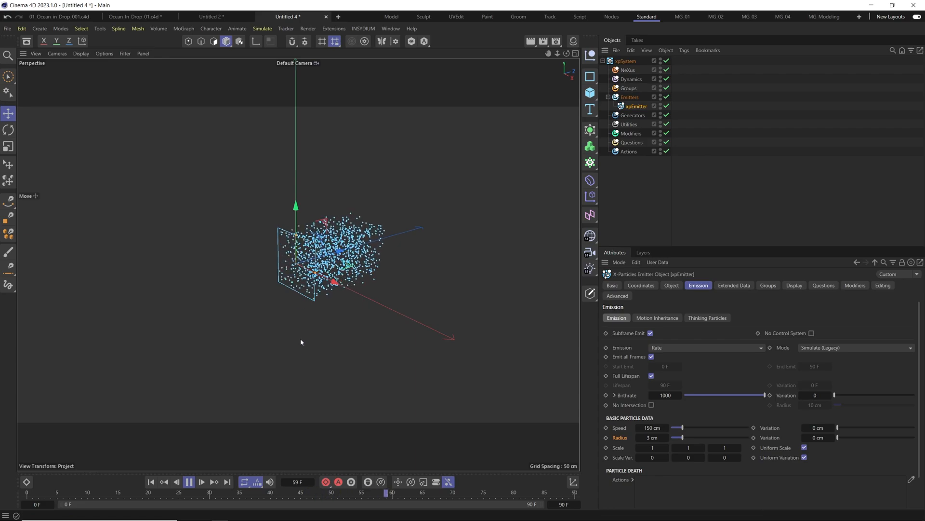
left_click(671, 285)
left_click_drag(671, 248, 670, 189)
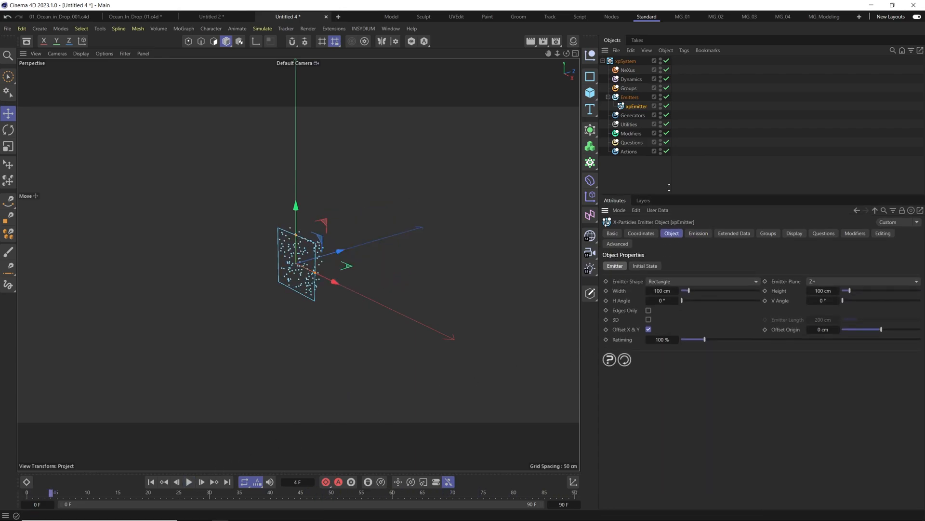
left_click(702, 274)
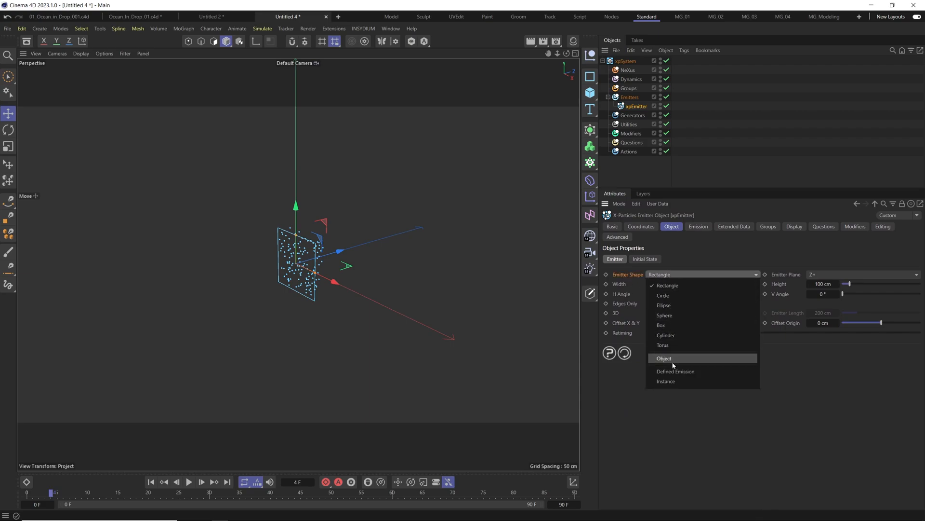
left_click(673, 317)
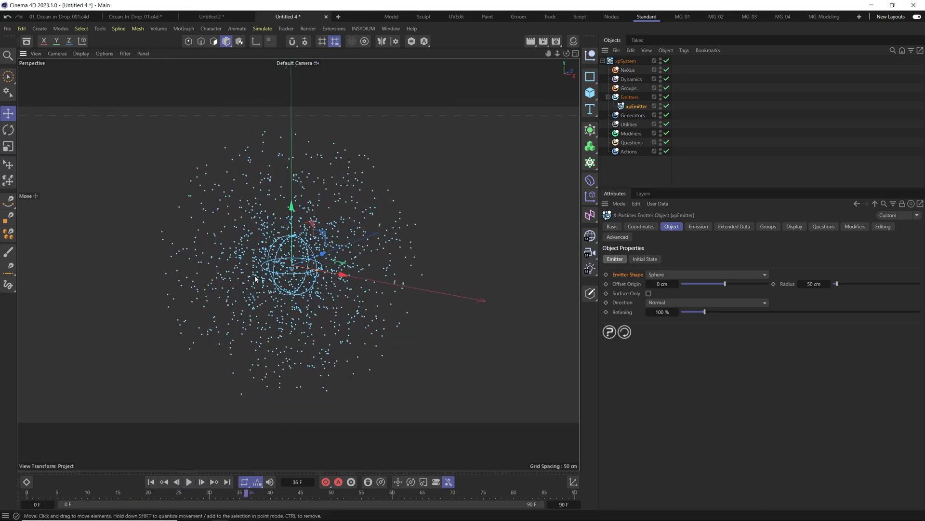
Set Emission to Shot with a Hexagonal shot type on the Emission tab.
left_click(699, 227)
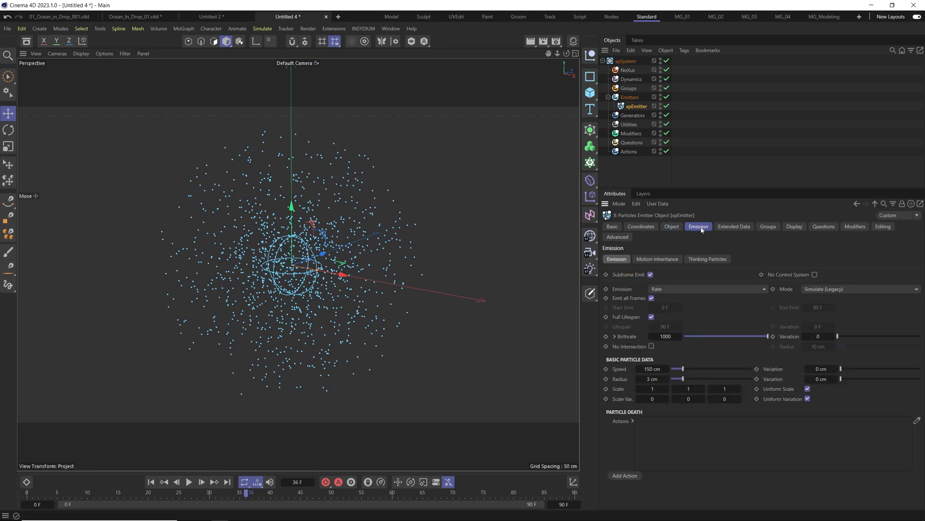
left_click(709, 289)
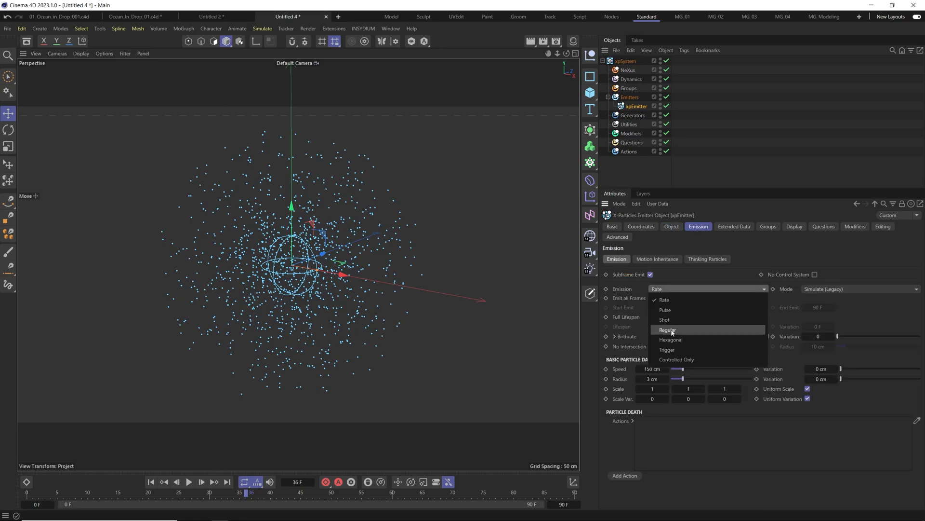
left_click(679, 320)
left_click(663, 299)
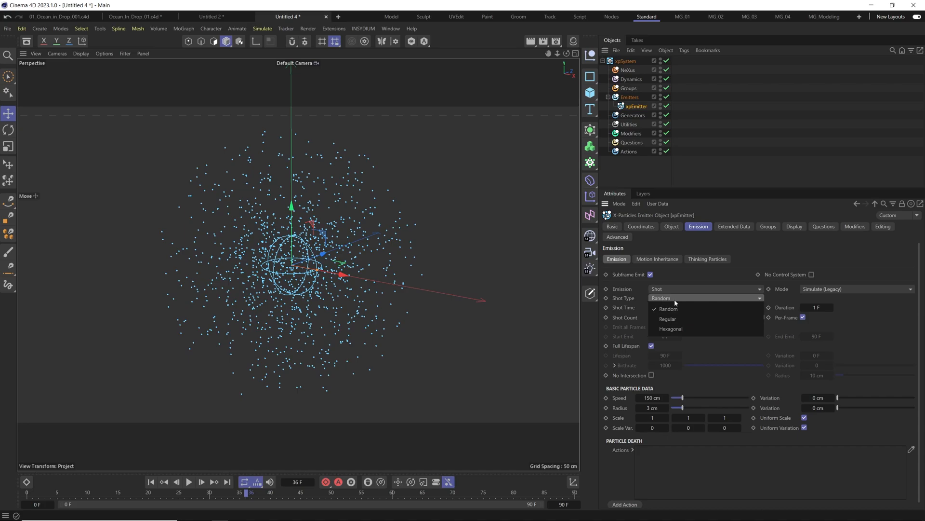
left_click(692, 330)
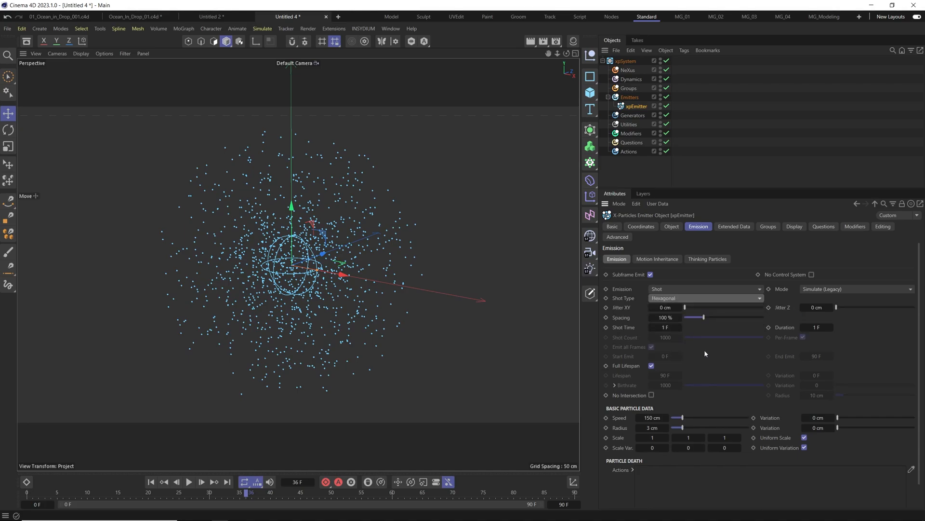
Replay the emission from frame 0 and orbit to inspect the dense particle sphere.
left_click(151, 482)
left_click(189, 482)
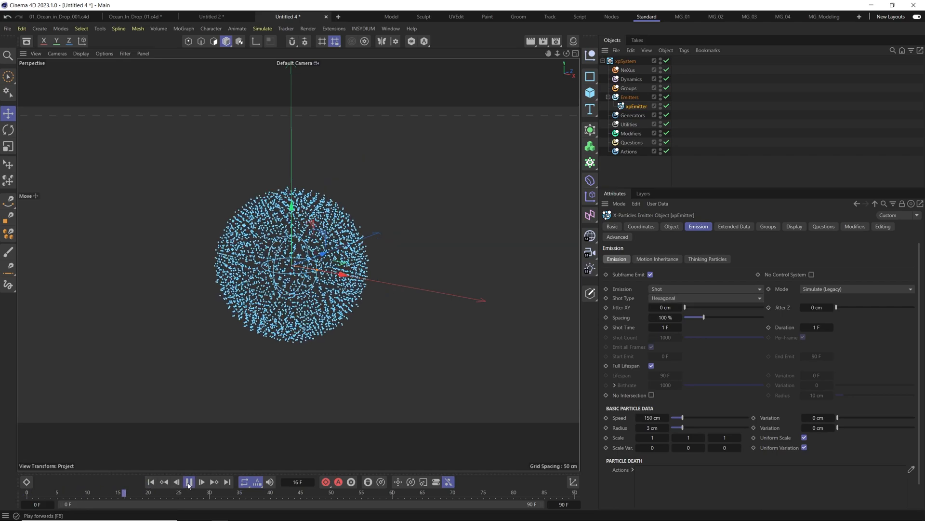
left_click(188, 482)
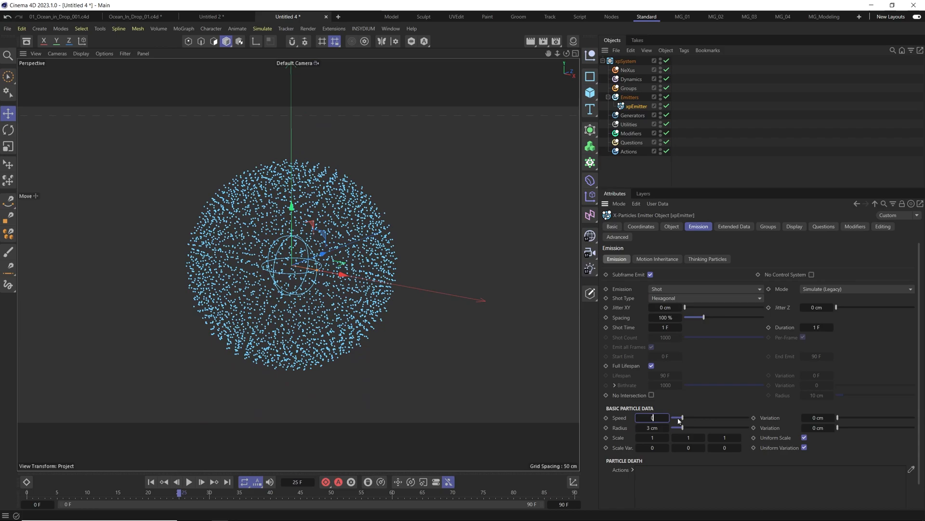
scroll(330, 291, "down", 3)
left_click_drag(318, 289, 329, 291, "alt")
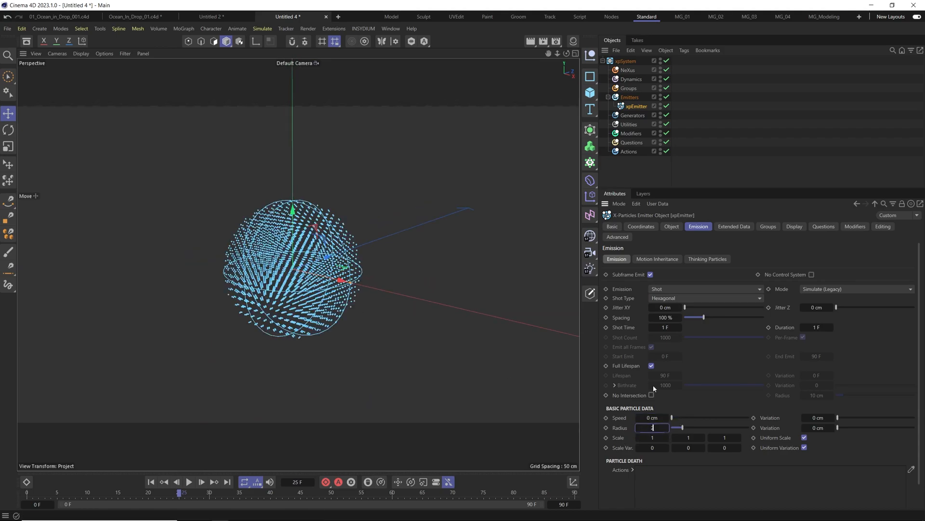
left_click(194, 482)
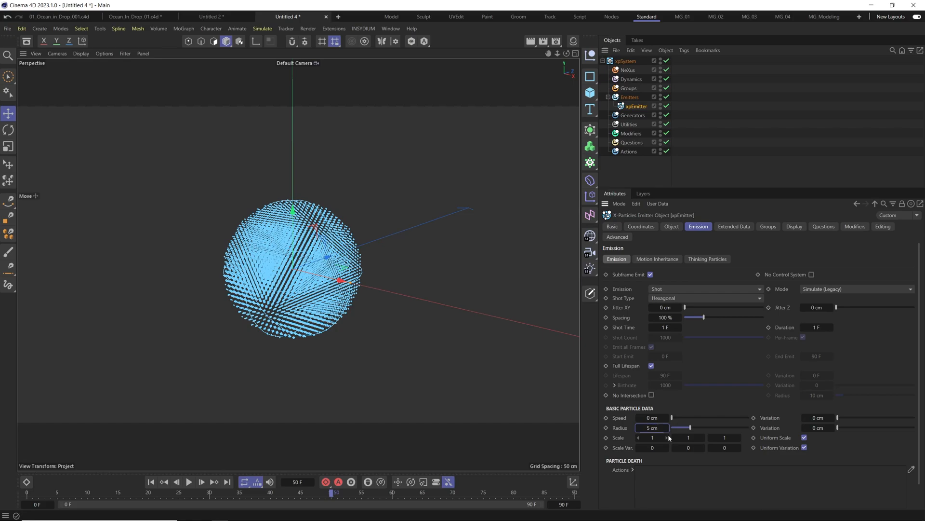
left_click(150, 482)
left_click(190, 482)
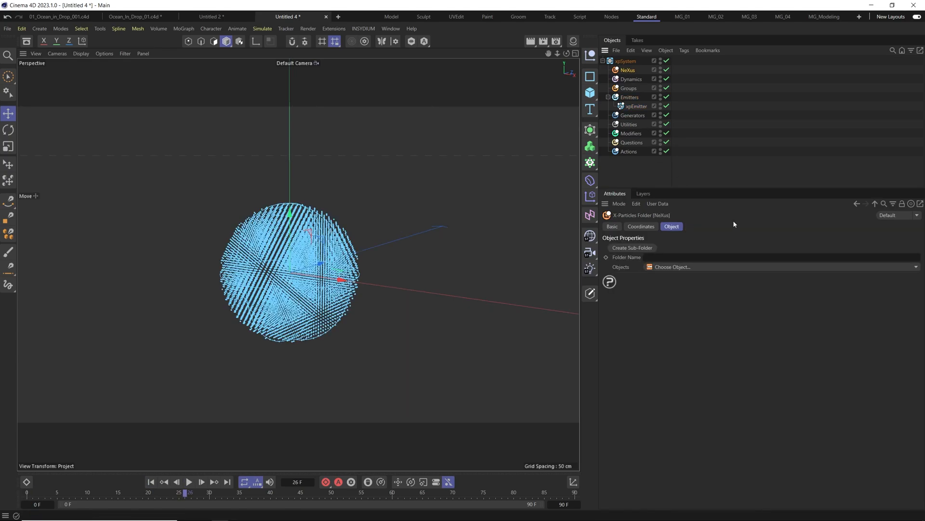
Add an nxFluids liquid modifier from the NeXus Objects list and play the fluid simulation.
left_click(915, 268)
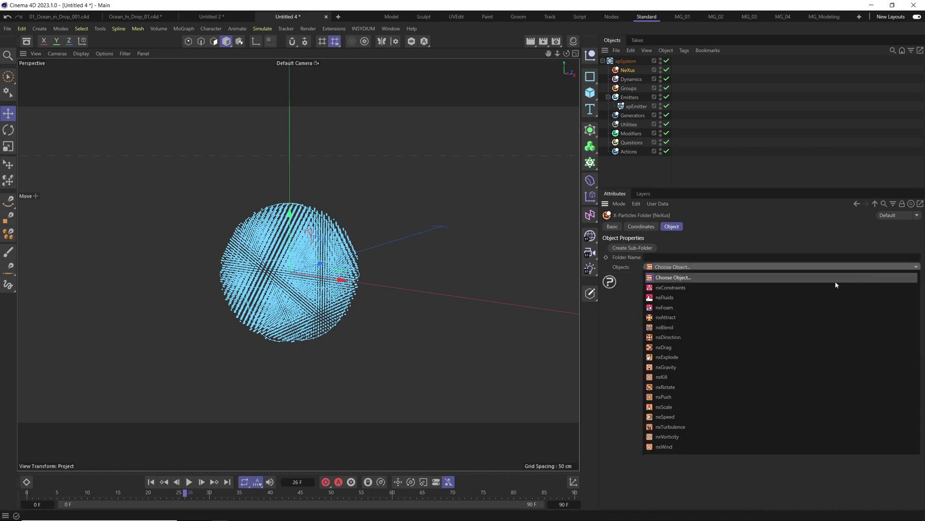
left_click(662, 299)
left_click(150, 482)
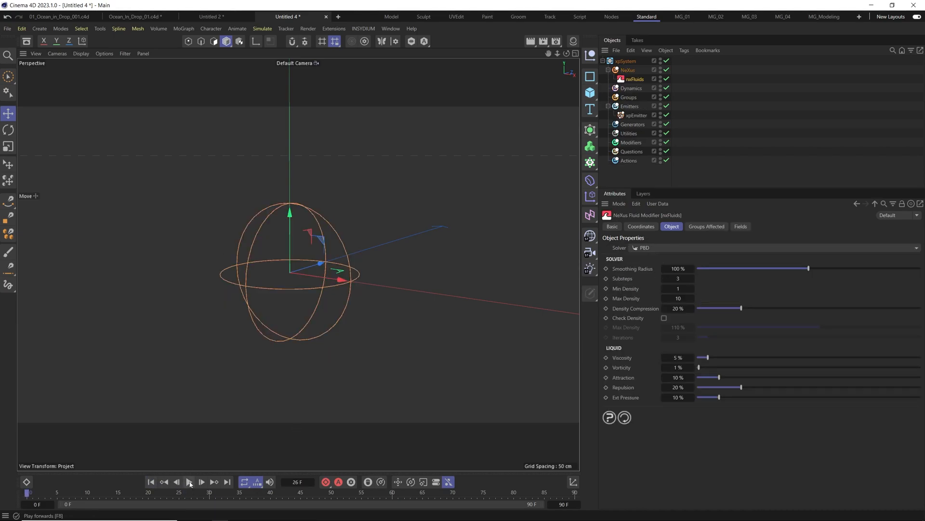
left_click(189, 482)
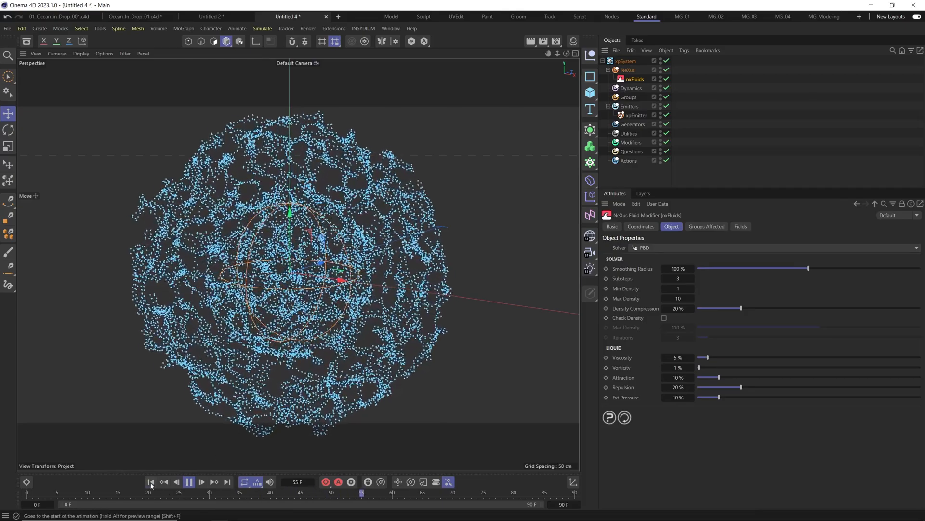
key("F8")
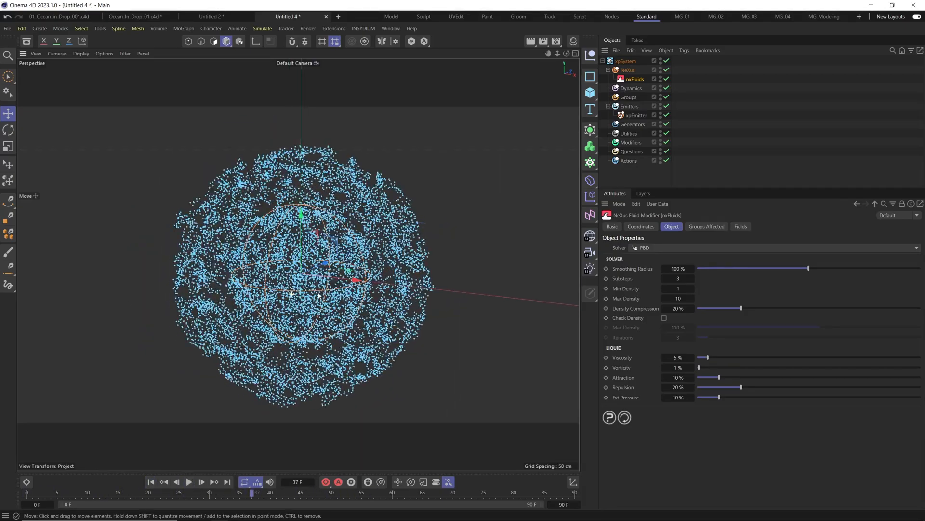
Orbit the view and replay the fluid simulation from the first frame to check the bursting sphere.
mouse_move(304, 289)
left_mouse_down("alt")
mouse_move(319, 296)
mouse_move(324, 281)
left_mouse_up("alt")
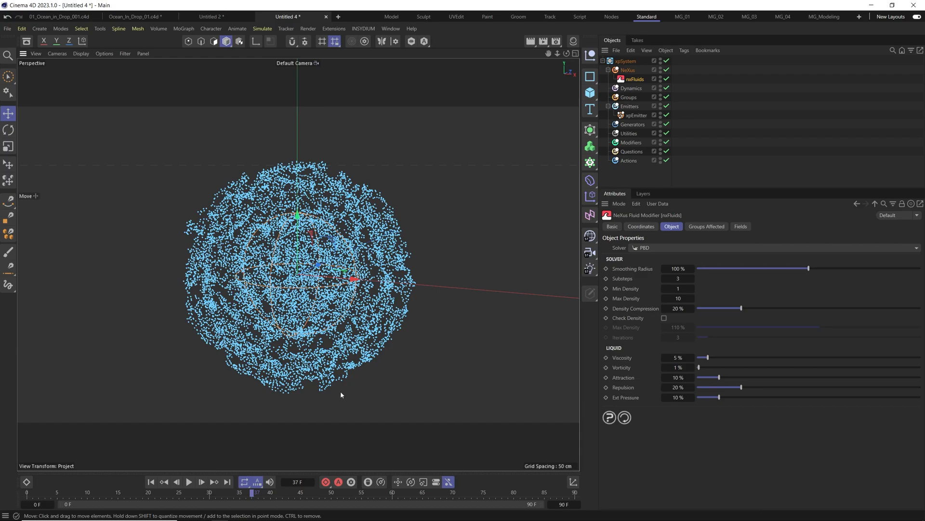
left_click(150, 482)
left_click(188, 482)
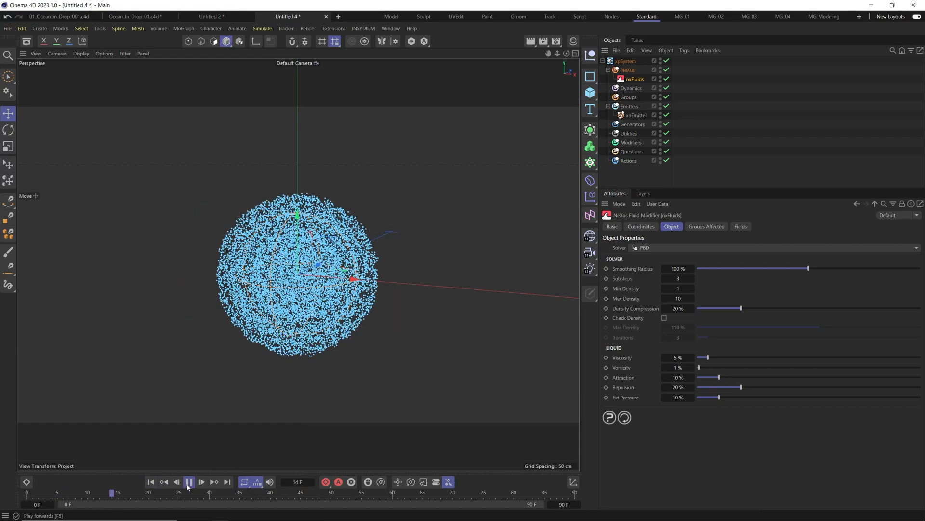
left_click(189, 482)
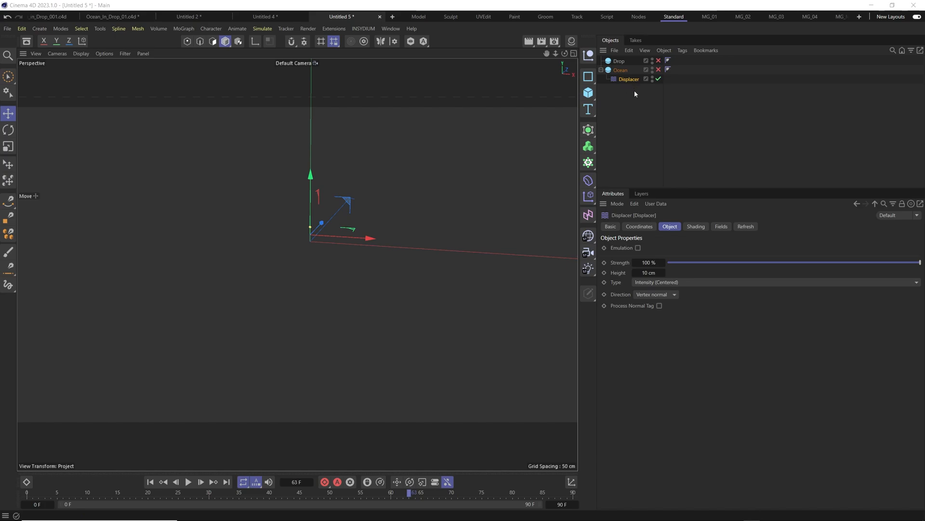
Make the Ocean sphere visible in the viewport and hide the Drop sphere.
left_click(620, 70)
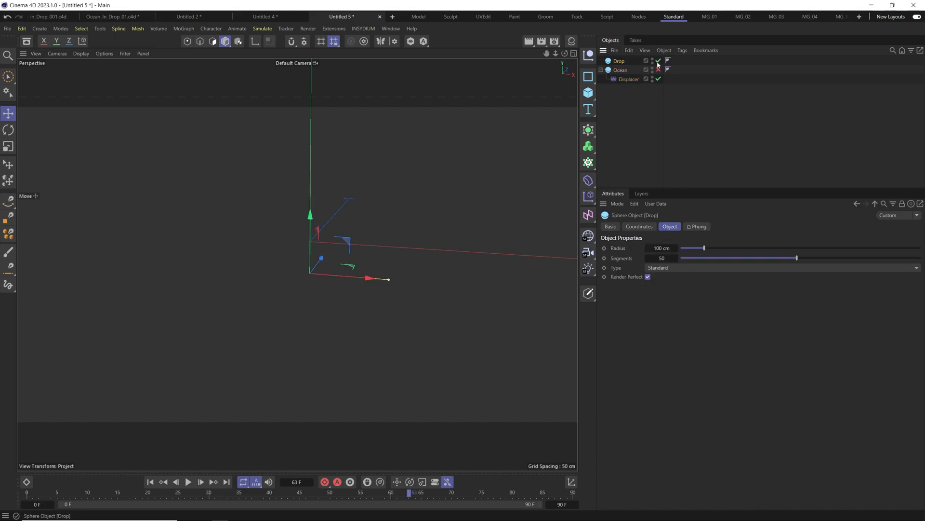
left_click(658, 61)
left_click(623, 71)
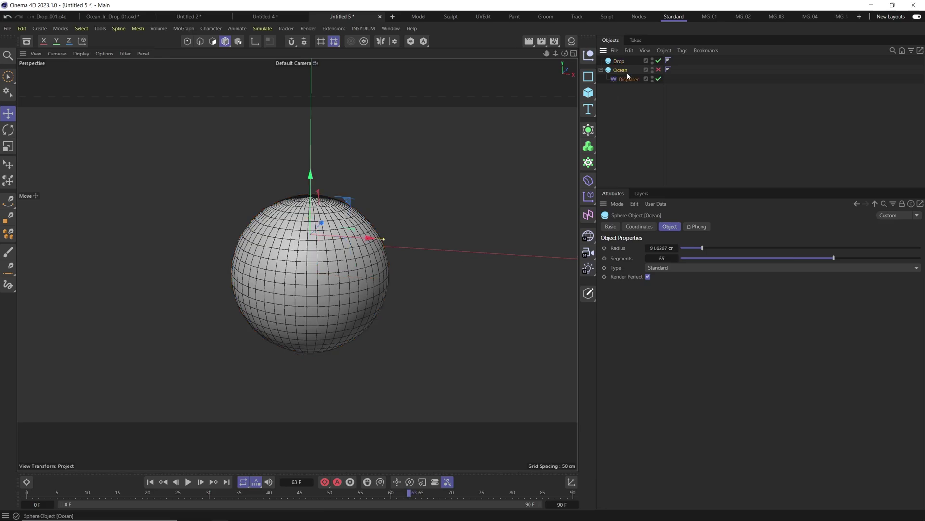
left_click(659, 70)
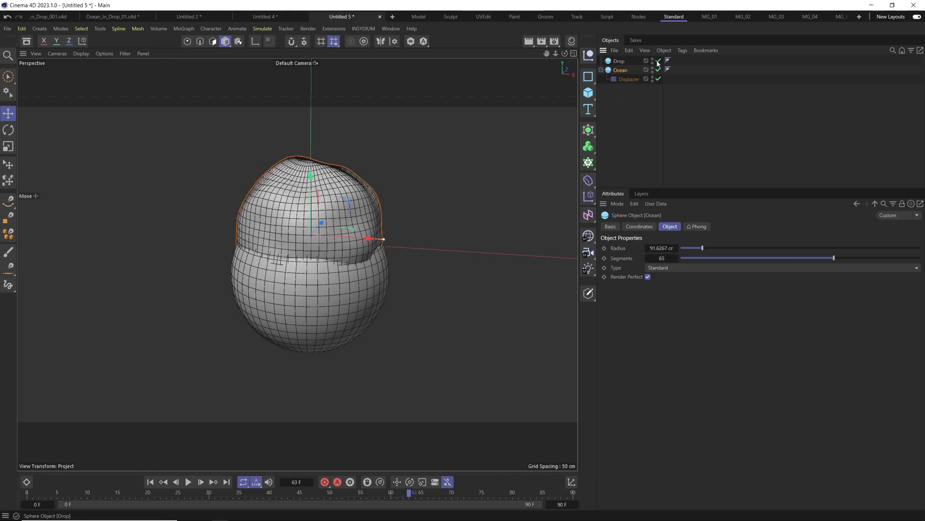
left_click(658, 61)
Play the Displacer's noise deformation on the Ocean, view its Shading settings and show Drop again.
left_click(628, 79)
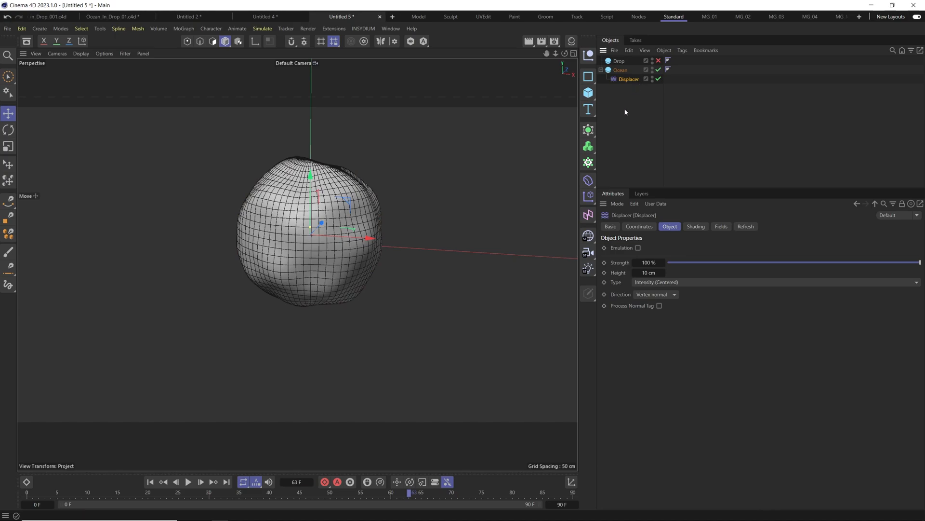
left_click(190, 482)
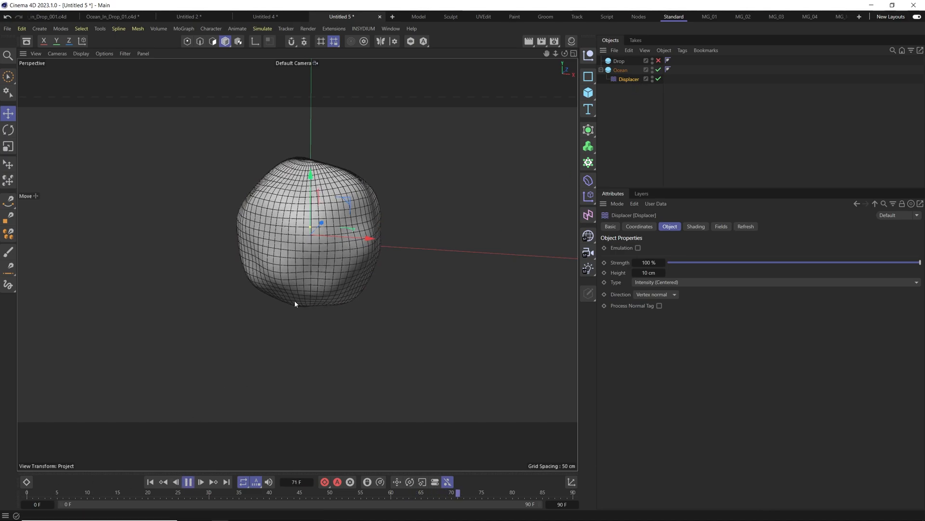
left_click(696, 227)
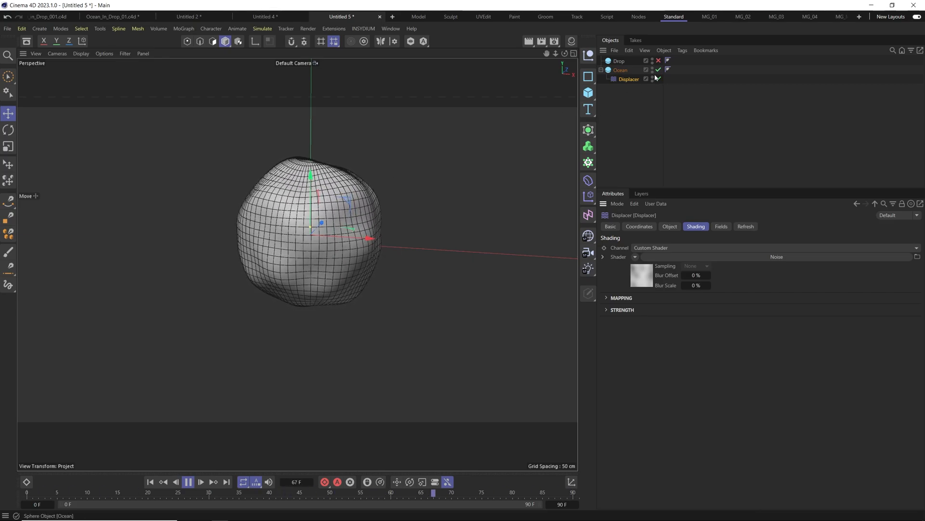
left_click(658, 60)
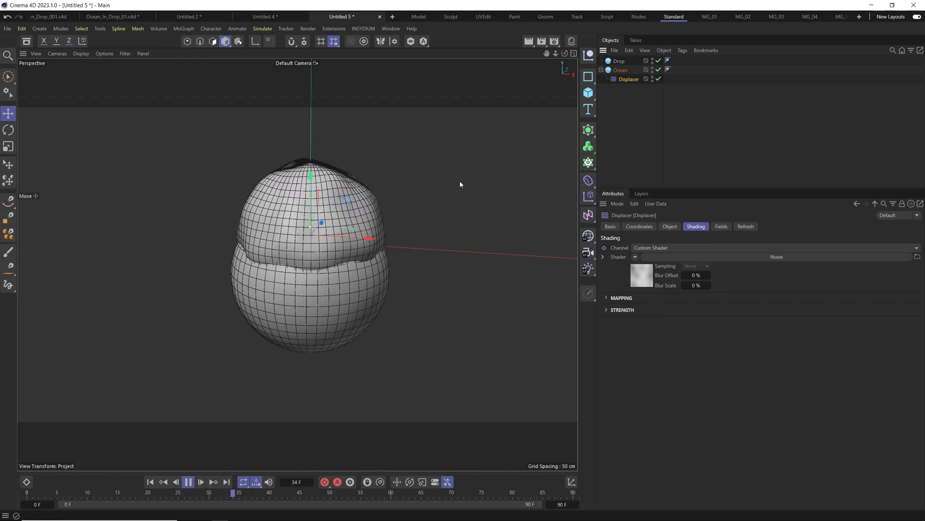
Add a Boole generator and put Drop and Ocean inside it, orbiting to see the carved bowl.
left_click(588, 130)
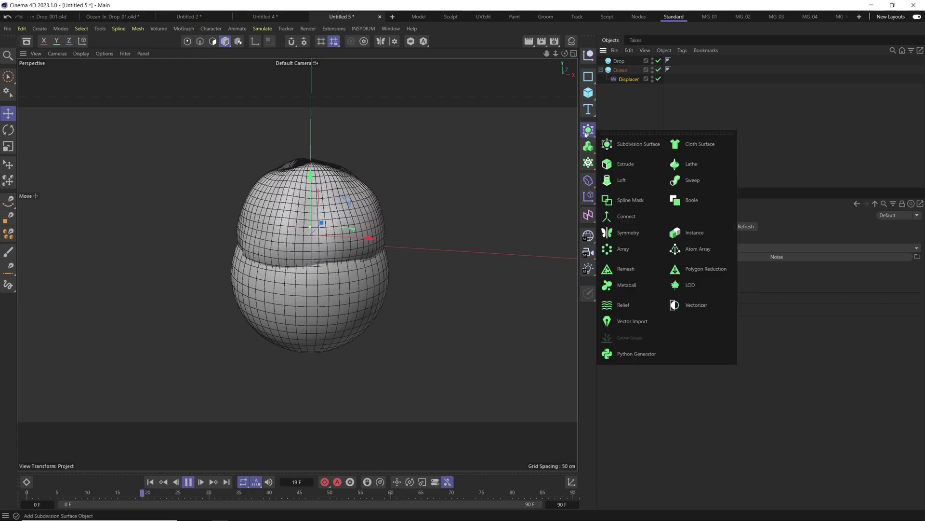
left_click(692, 200)
mouse_move(620, 69)
left_mouse_down("shift")
mouse_move(620, 101)
mouse_move(620, 63)
left_mouse_up("shift")
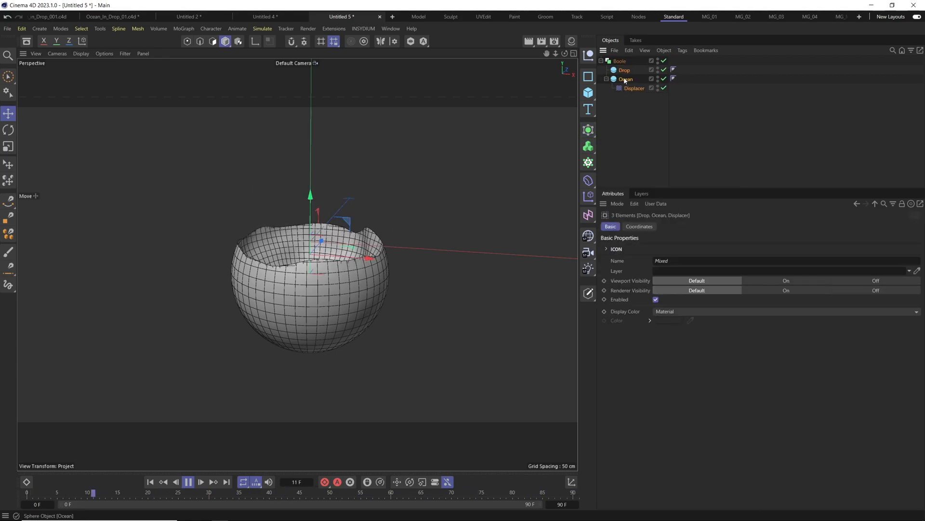
left_click(347, 239)
left_click_drag(511, 170, 554, 130, "alt")
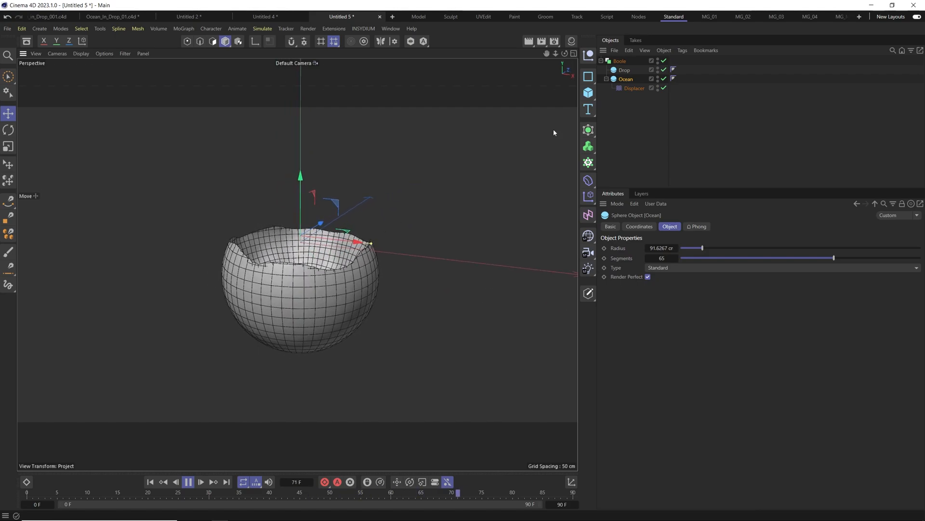
left_click_drag(372, 243, 248, 269, "alt")
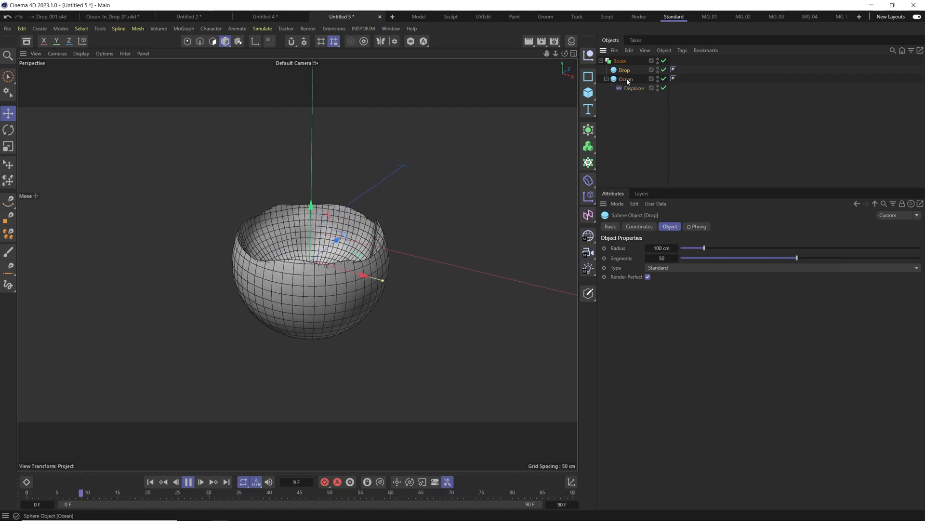
Test moving the Ocean and Drop spheres and the Ocean radius, undoing the moves.
left_click_drag(340, 210, 313, 231)
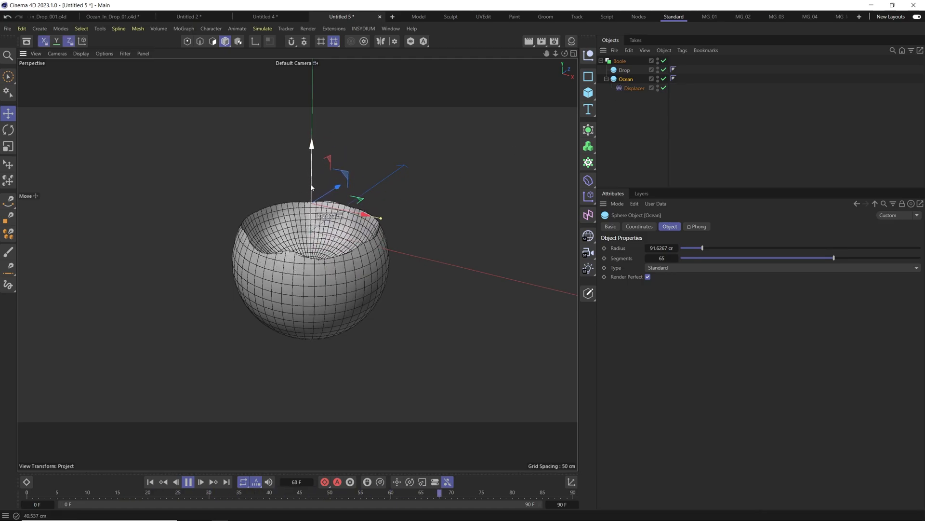
key("ctrl+z")
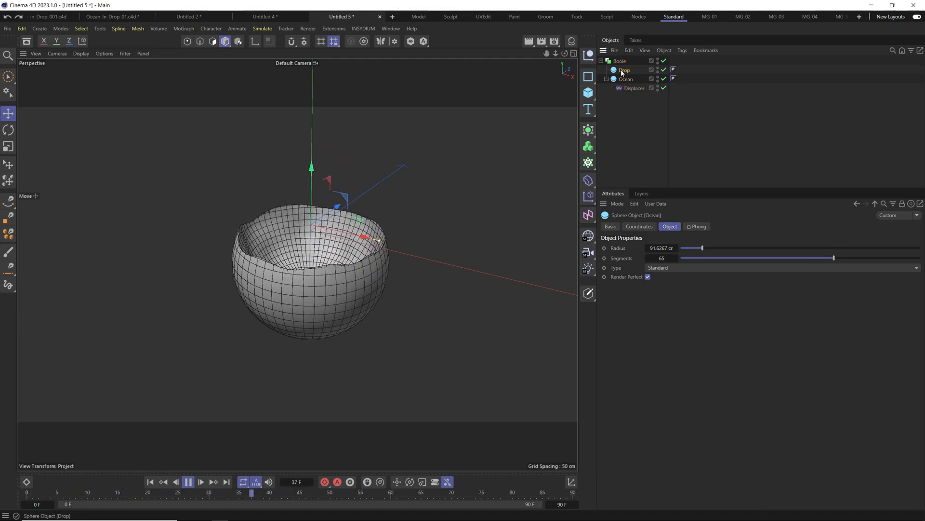
left_click_drag(311, 213, 298, 199)
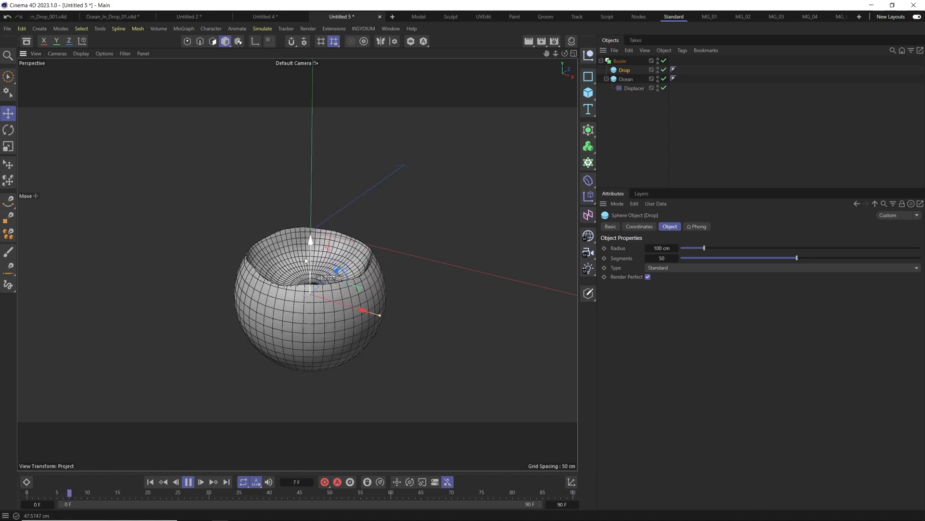
key("ctrl+z")
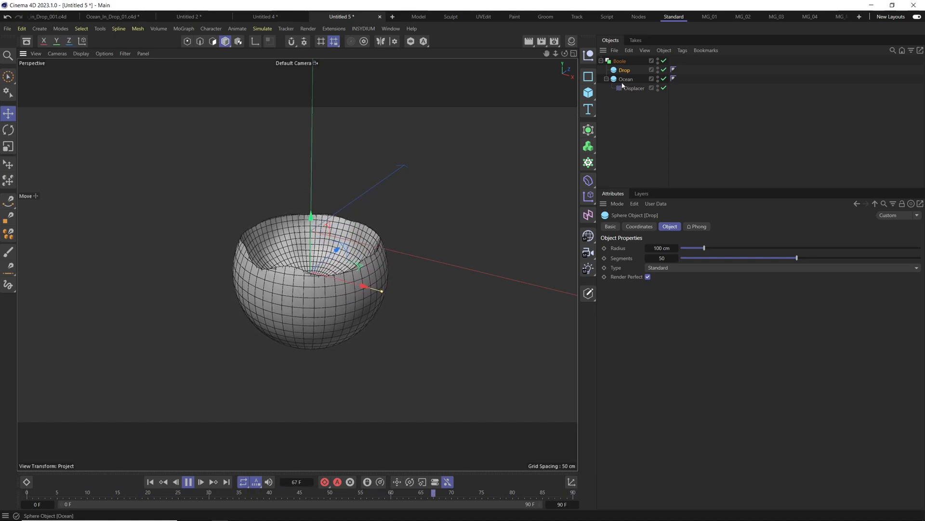
mouse_move(702, 248)
left_mouse_down()
mouse_move(743, 248)
mouse_move(691, 249)
left_mouse_up()
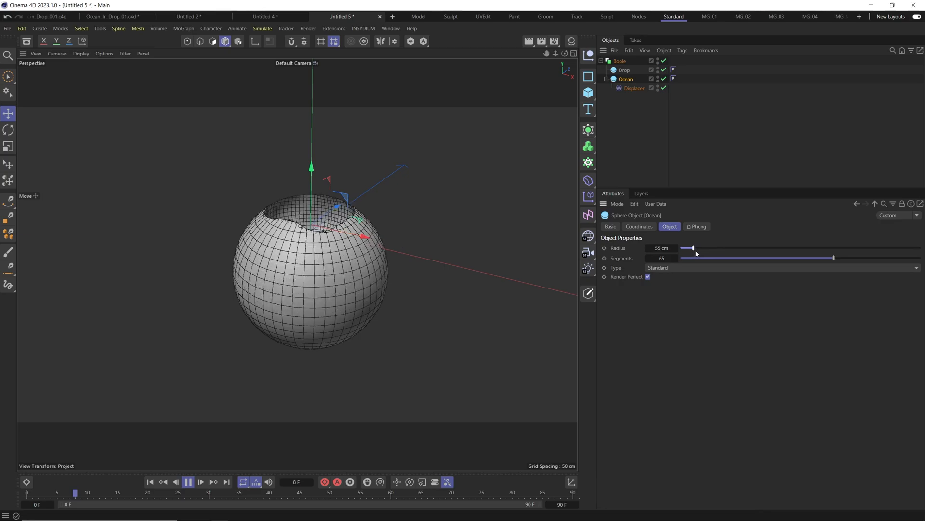
left_click_drag(695, 249, 727, 251)
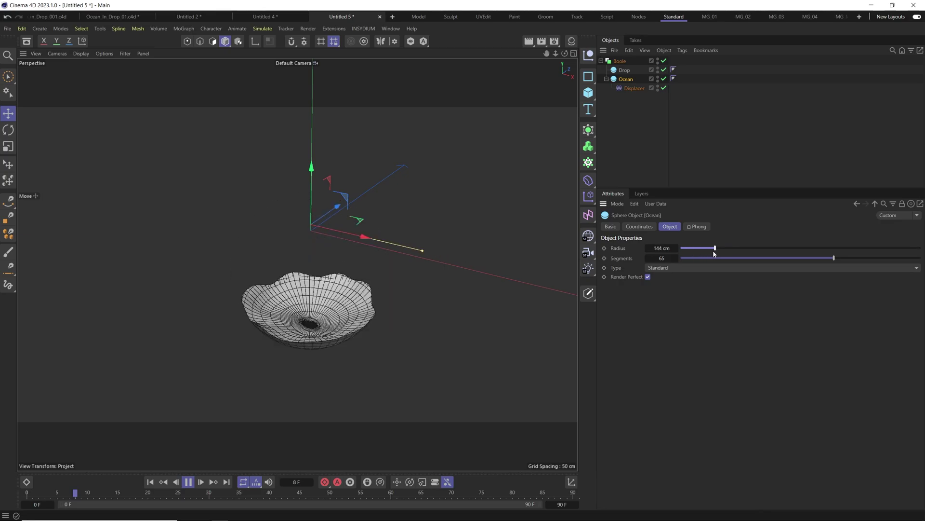
Keyframe the Ocean sphere's Radius large at frame 0 and smaller at the last frame, then play it.
left_click(174, 482)
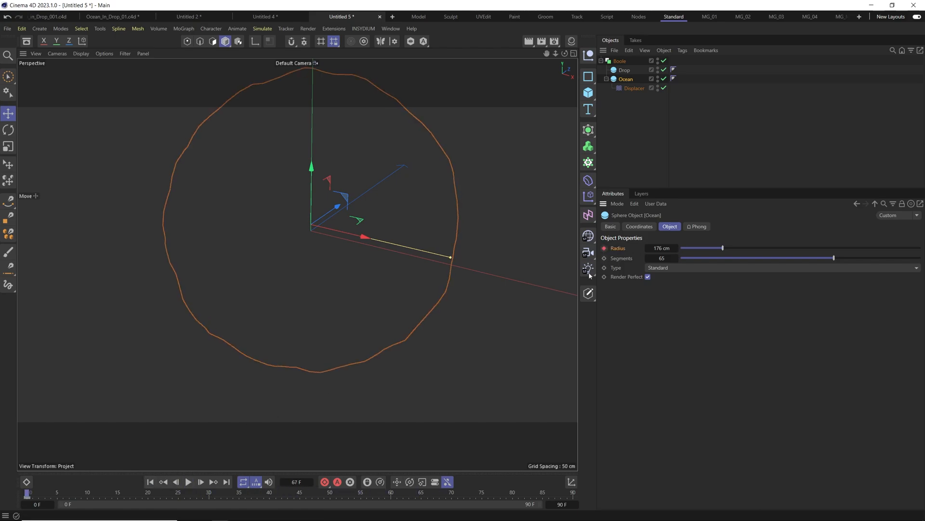
double_click(662, 248)
type("10")
key("Return")
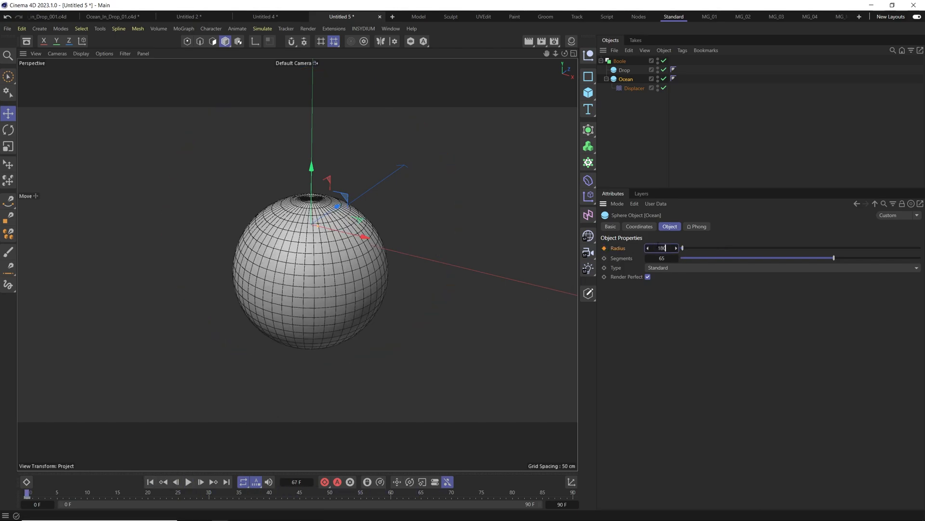
type("0")
key("Return")
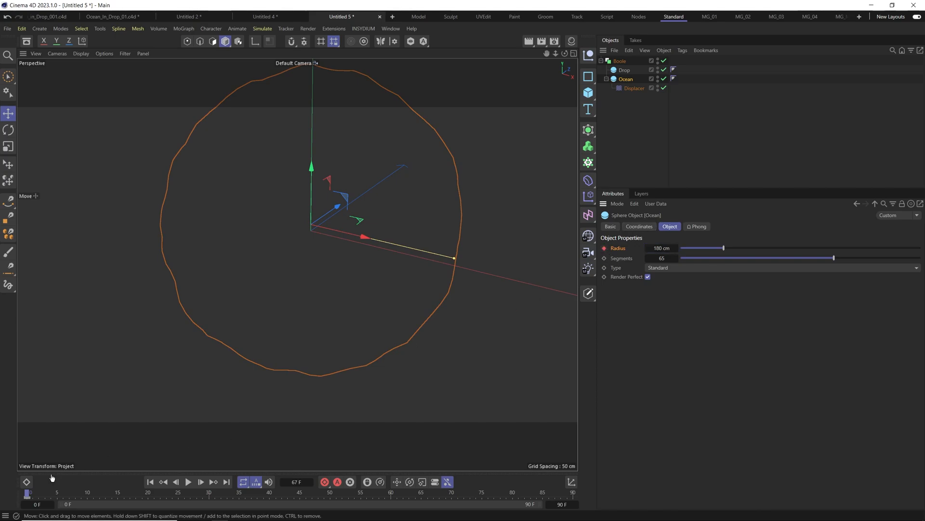
left_click_drag(27, 493, 571, 492)
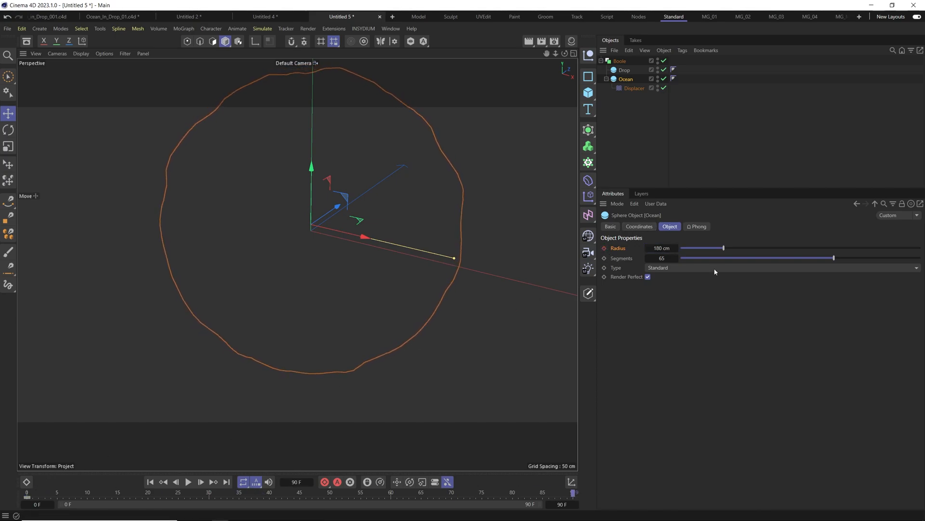
mouse_move(677, 248)
left_mouse_down()
mouse_move(669, 256)
mouse_move(694, 250)
left_mouse_up()
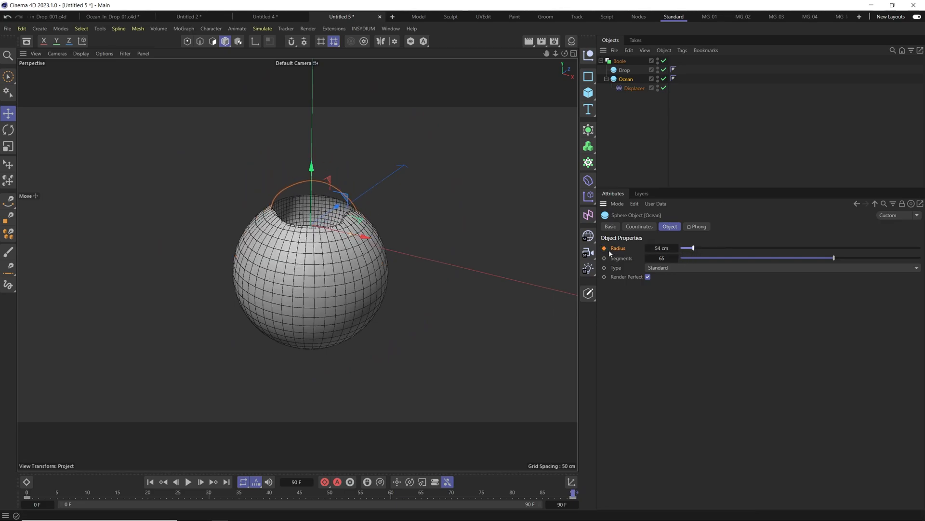
key("ctrl+z")
left_click(186, 482)
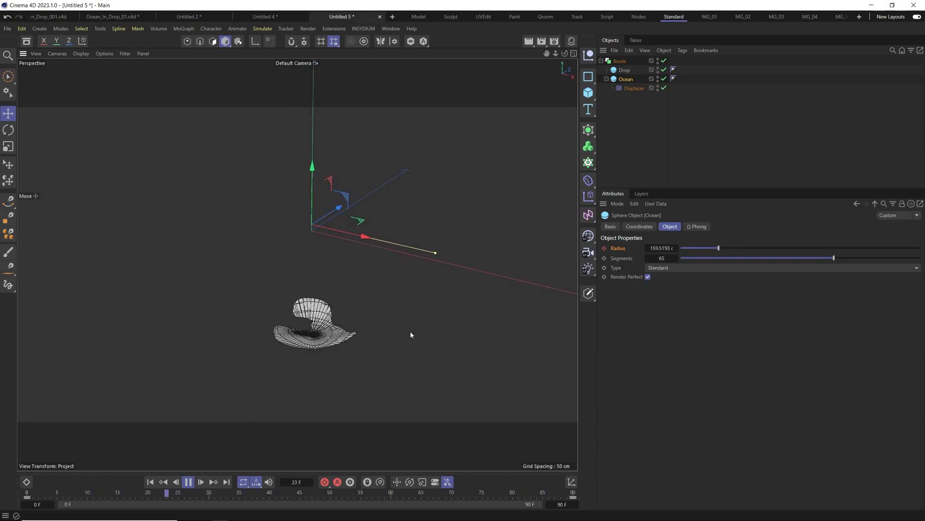
left_click(188, 481)
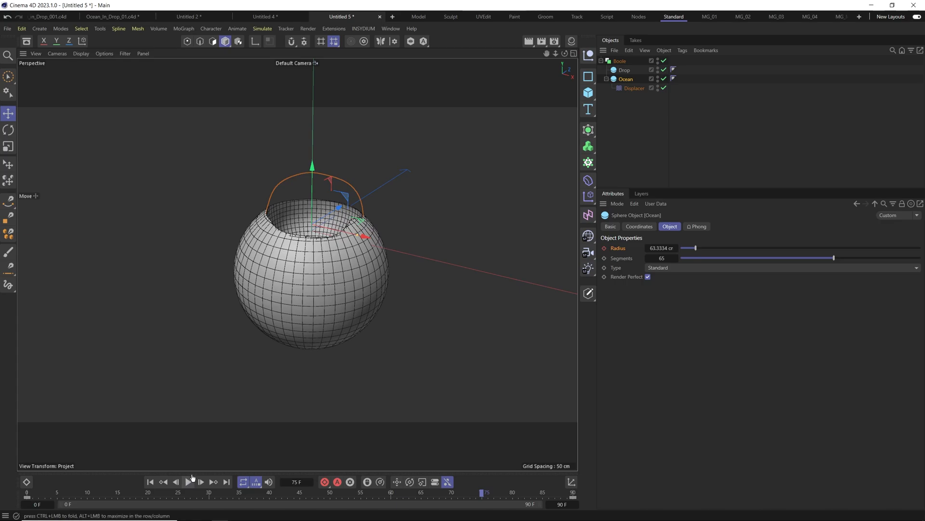
left_click(190, 481)
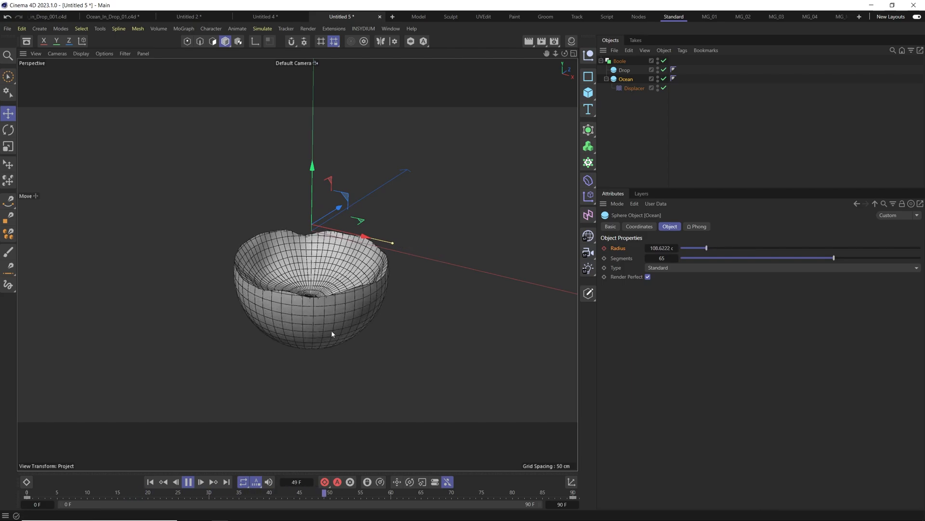
Stop playback, then play the xpEmitter particles from the start in 01_Ocean_in_Drop_002 and stop.
left_click(190, 482)
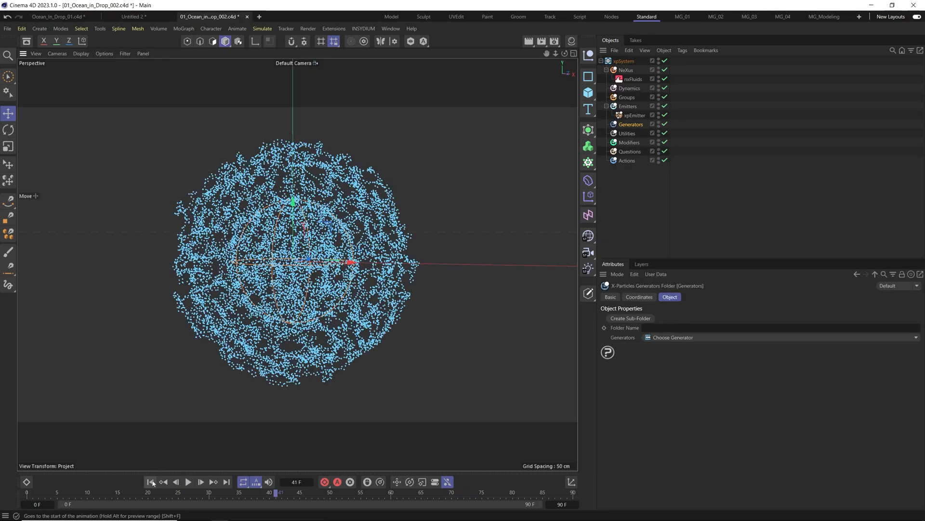
left_click(150, 482)
left_click(188, 482)
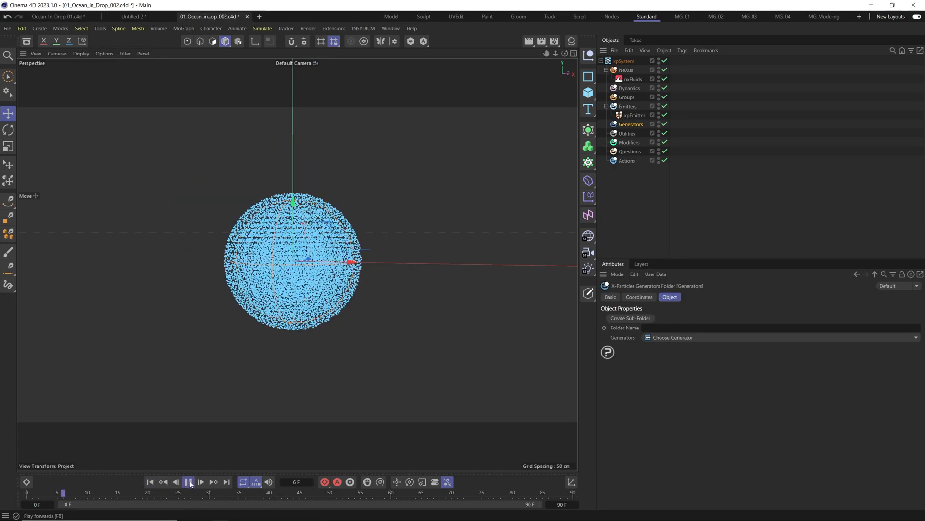
left_click(190, 482)
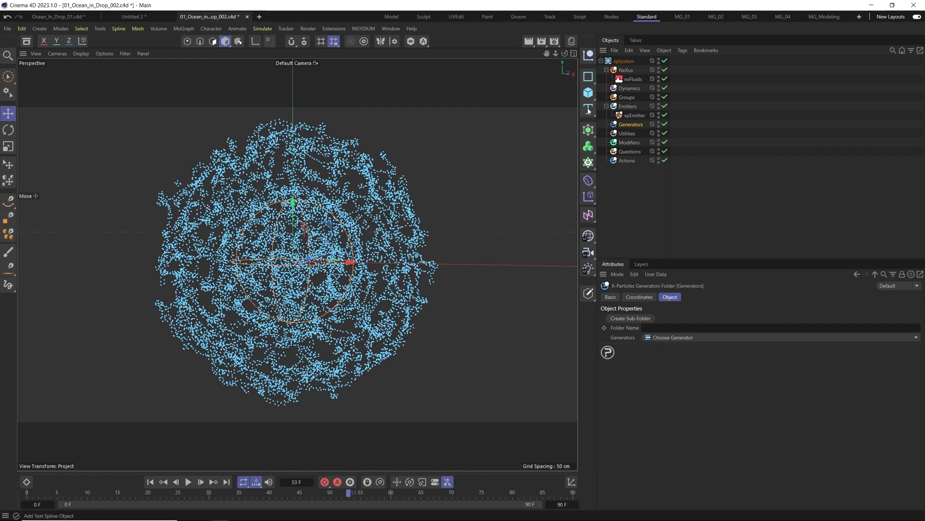
Add a Sphere under the Utilities folder with 50 segments.
left_click(588, 92)
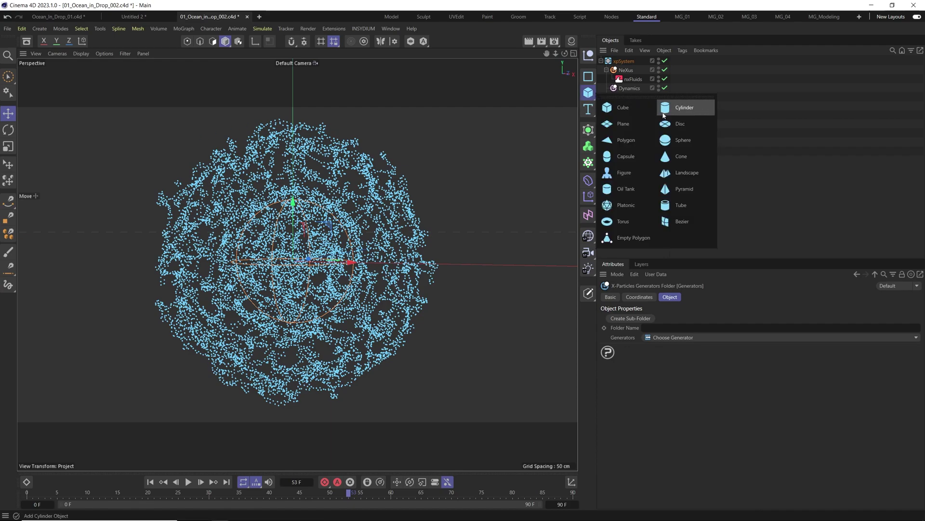
left_click(680, 143)
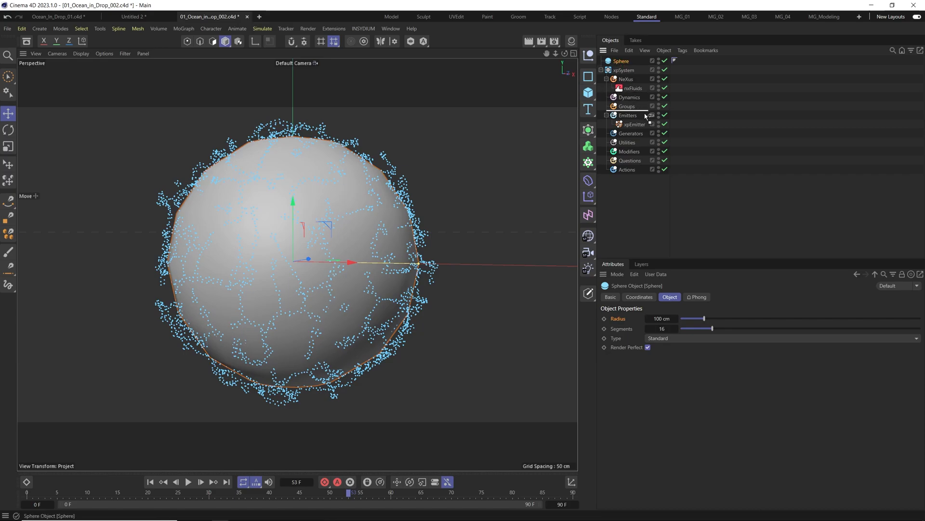
left_click_drag(646, 116, 630, 142)
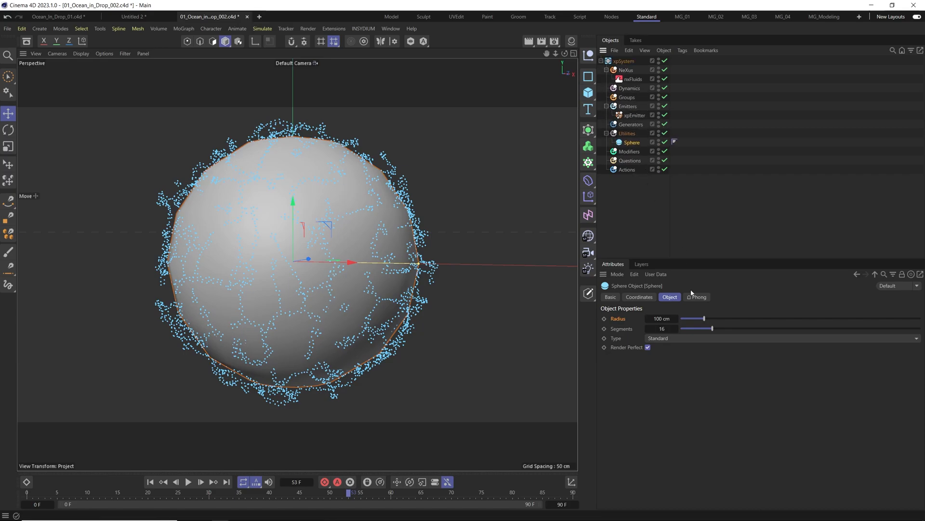
double_click(663, 329)
type("50")
key("Return")
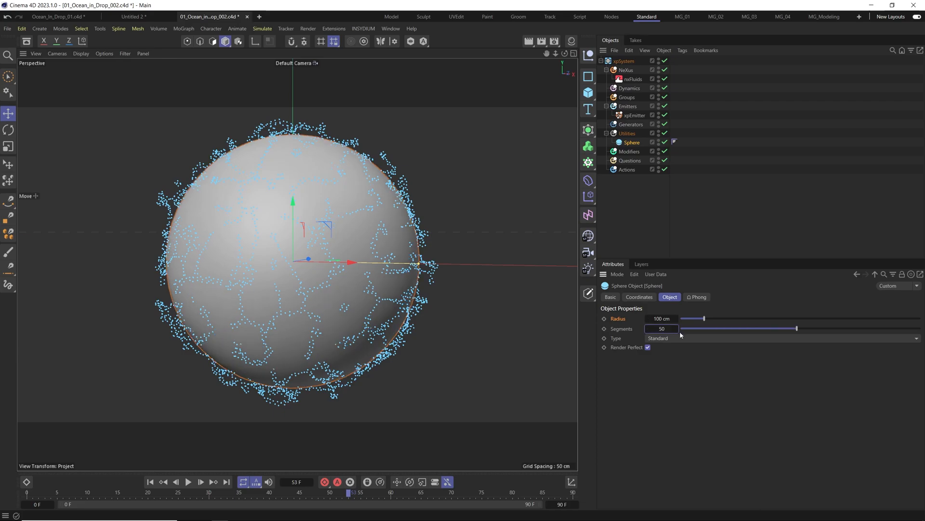
Toggle wireframe display with N~G / N~A and play the simulation to see particles inside the sphere.
key("n")
key("g")
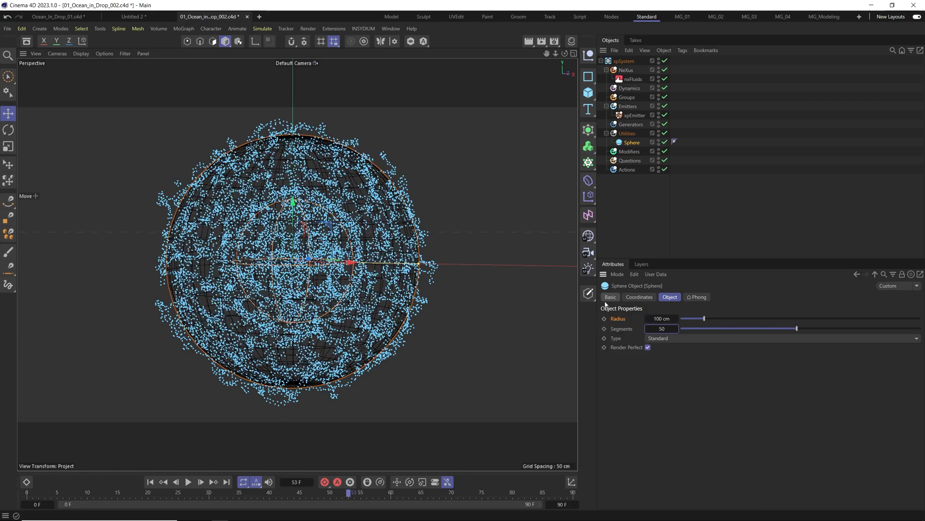
key("n")
key("a")
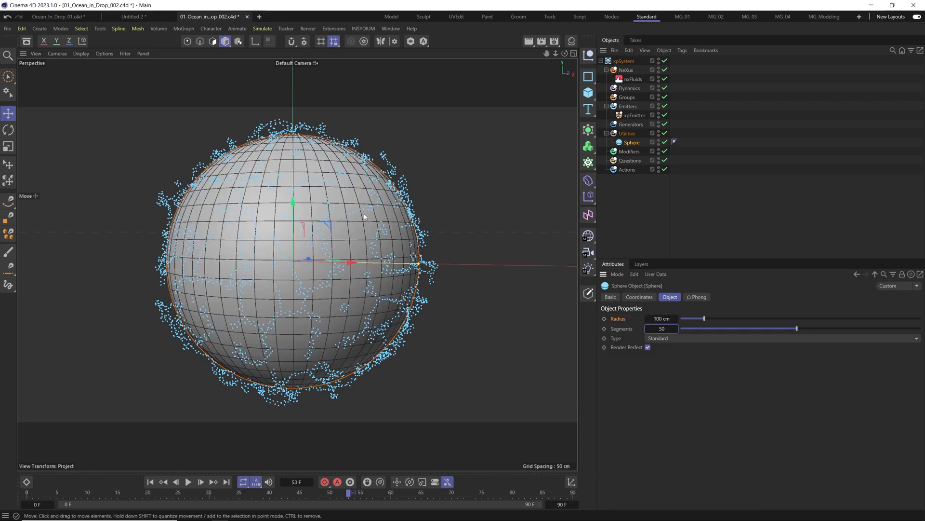
left_click(175, 481)
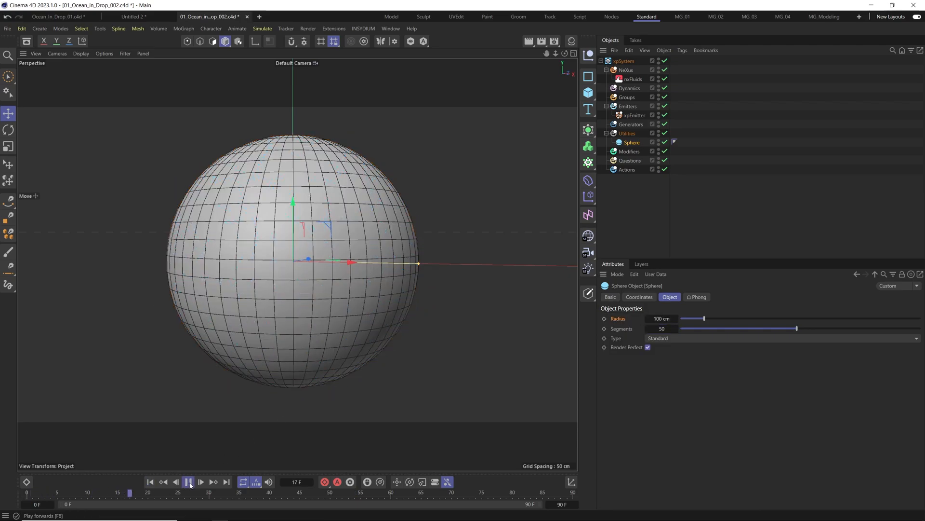
left_click(189, 482)
left_click(318, 340)
middle_click_drag(367, 235, 322, 286, "alt")
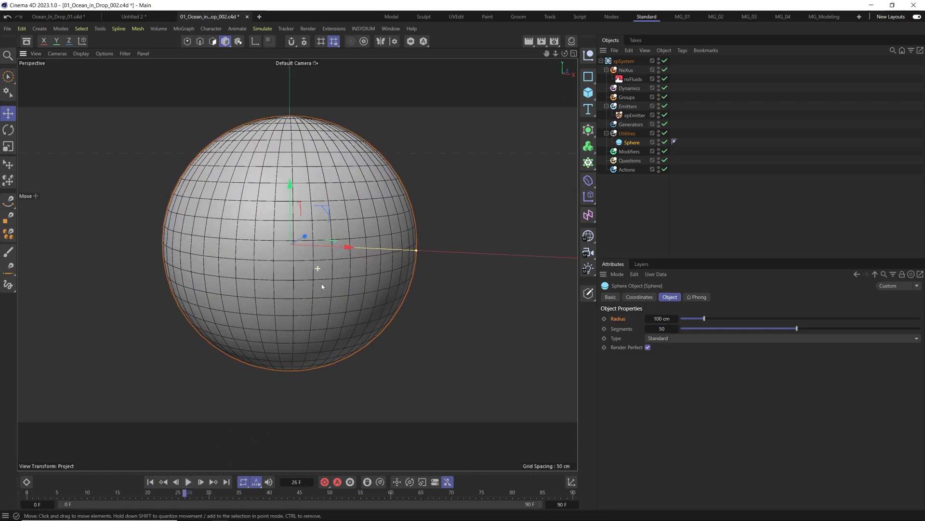
scroll(323, 287, "down", 2)
Hide the Sphere in the viewport via its editor visibility dot, leaving the particle cloud visible.
left_click(658, 143)
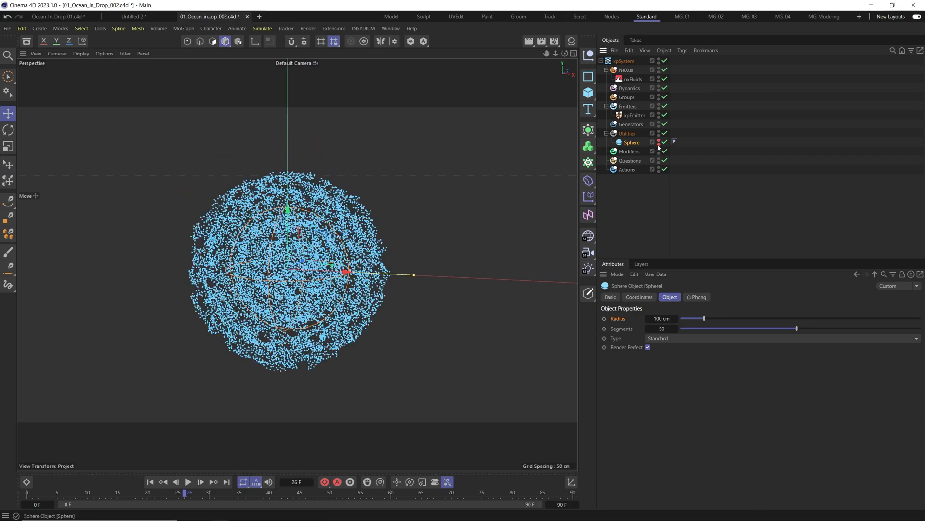
left_click(658, 143)
left_click(659, 143)
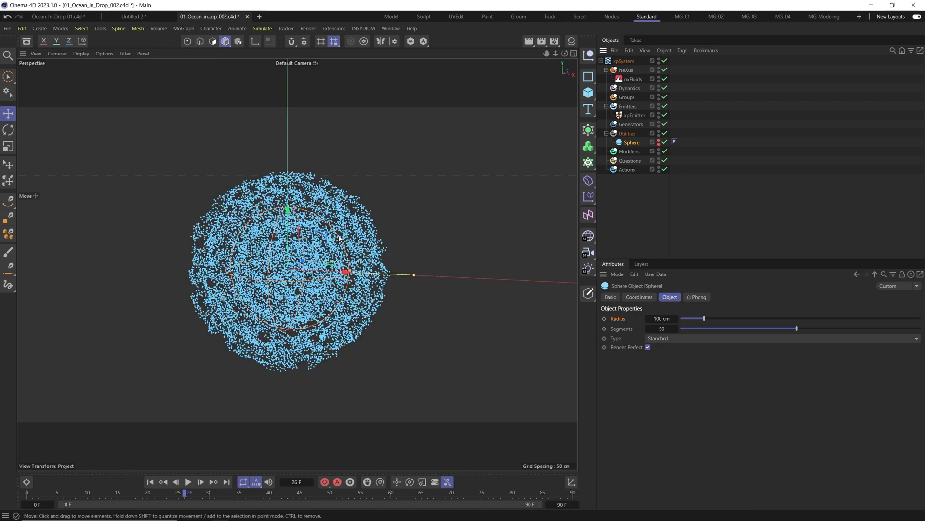
Add an xpOpenVDBMesher under Generators with xpEmitter as its source and play to watch the mesh.
left_click(634, 124)
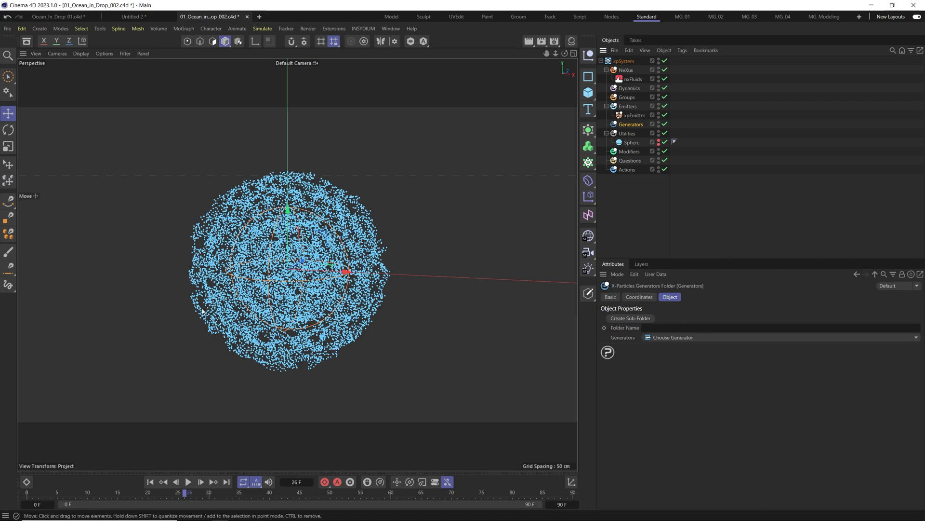
left_click(916, 337)
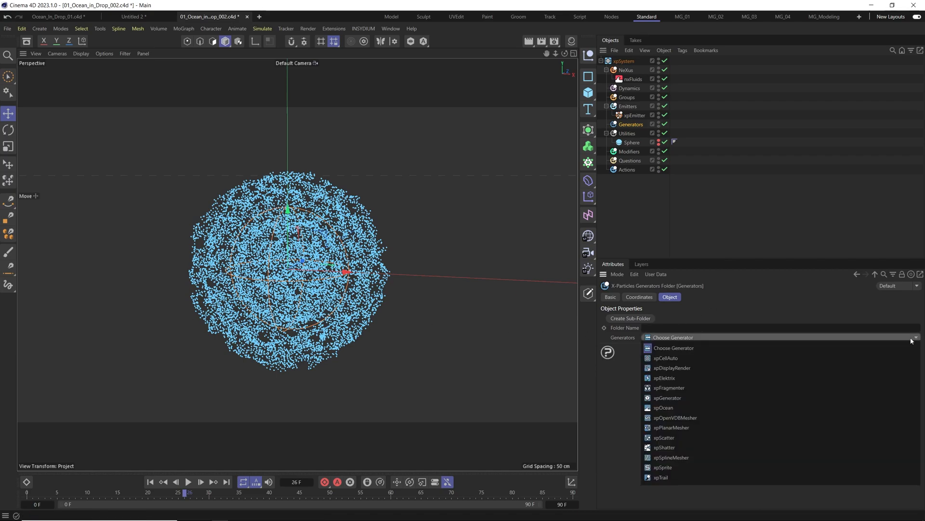
left_click(681, 419)
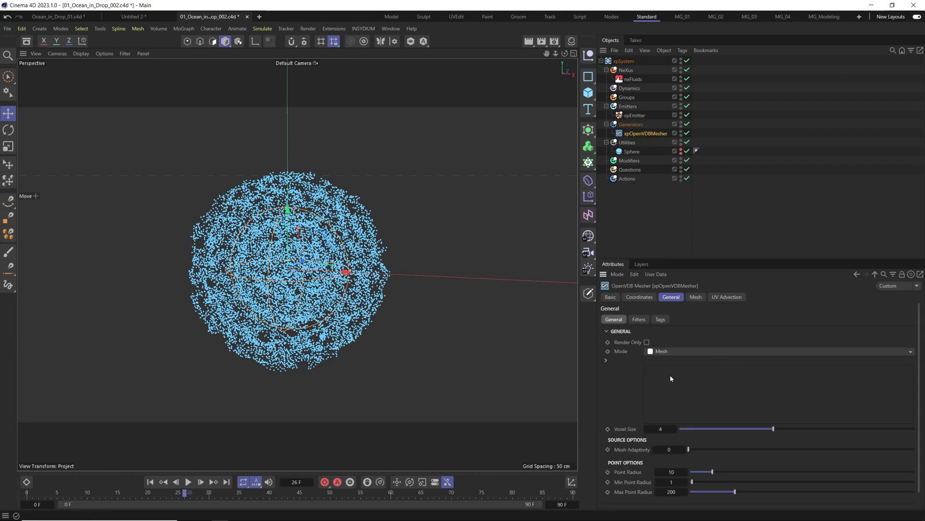
left_click_drag(634, 115, 658, 214)
left_click_drag(680, 385, 686, 395)
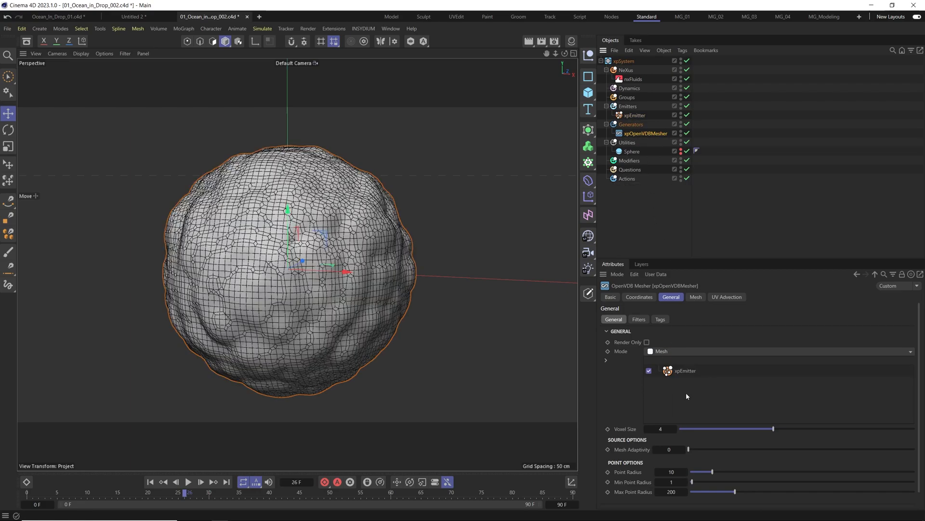
left_click(188, 481)
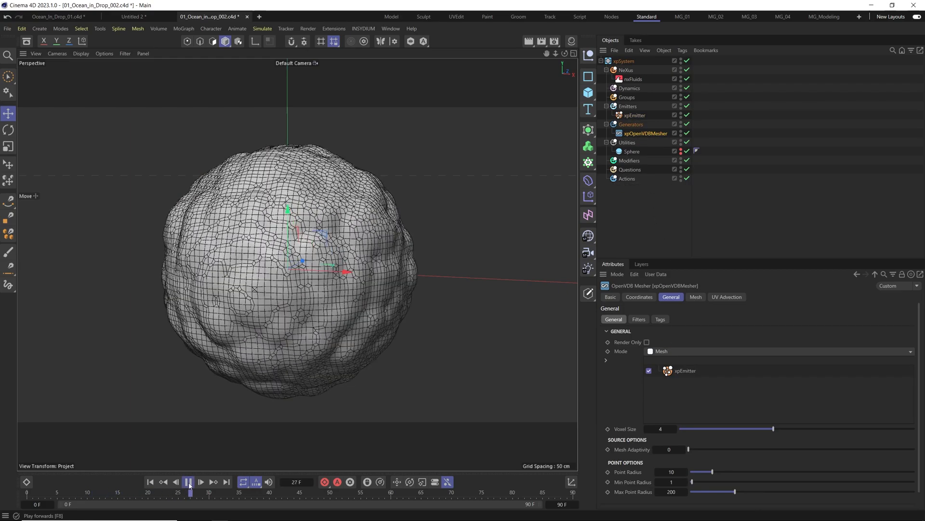
Set the mesher's Point Radius to 5 and replay to check the lumpier blobs.
double_click(673, 471)
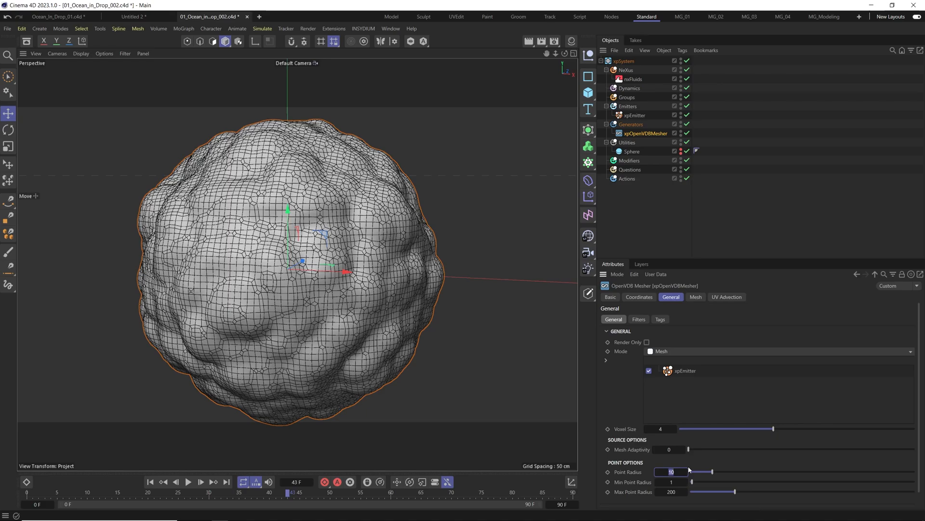
type("5")
key("Return")
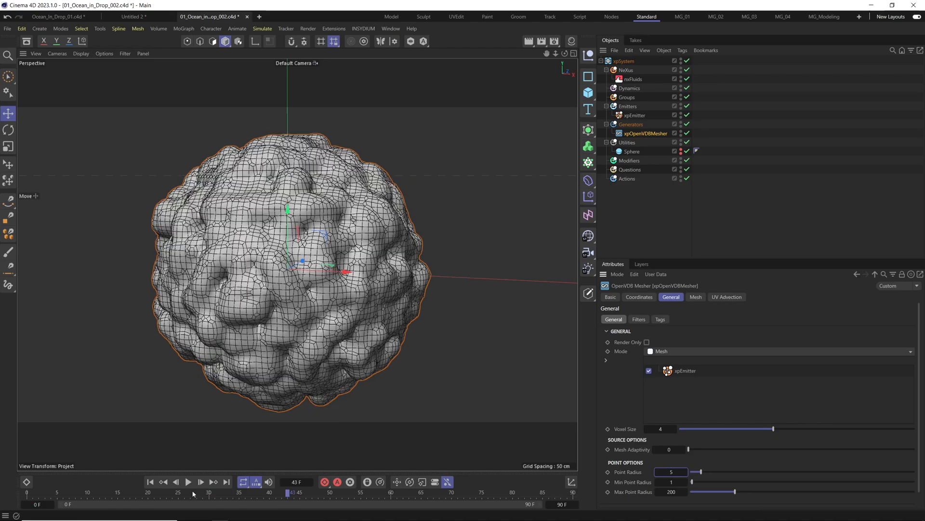
left_click(188, 482)
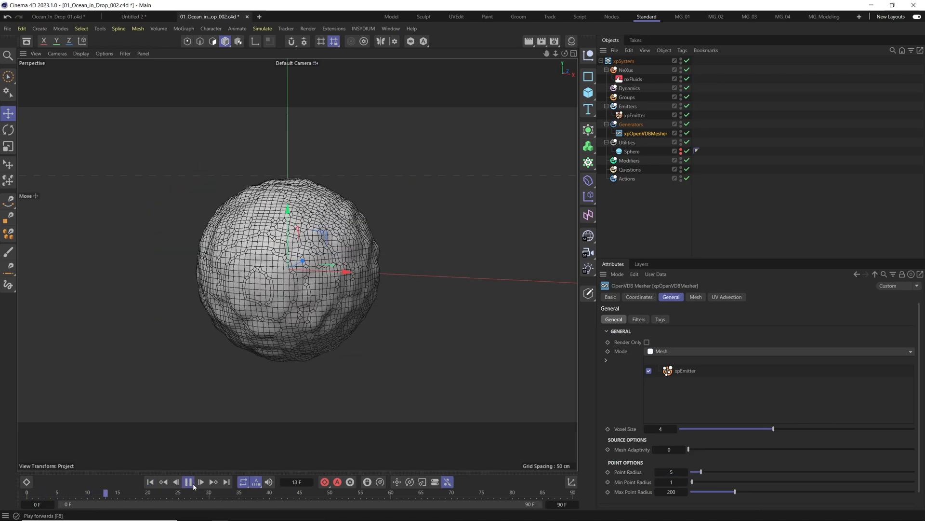
left_click(189, 482)
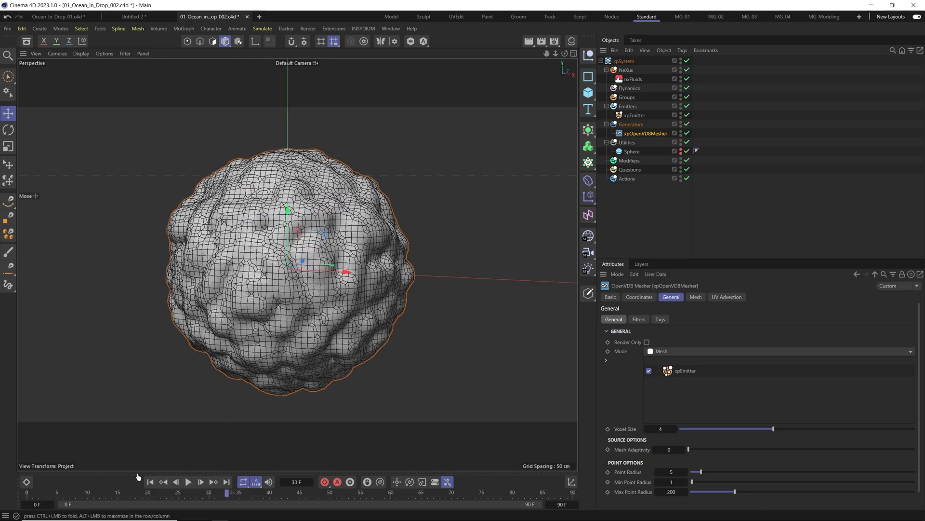
left_click(188, 482)
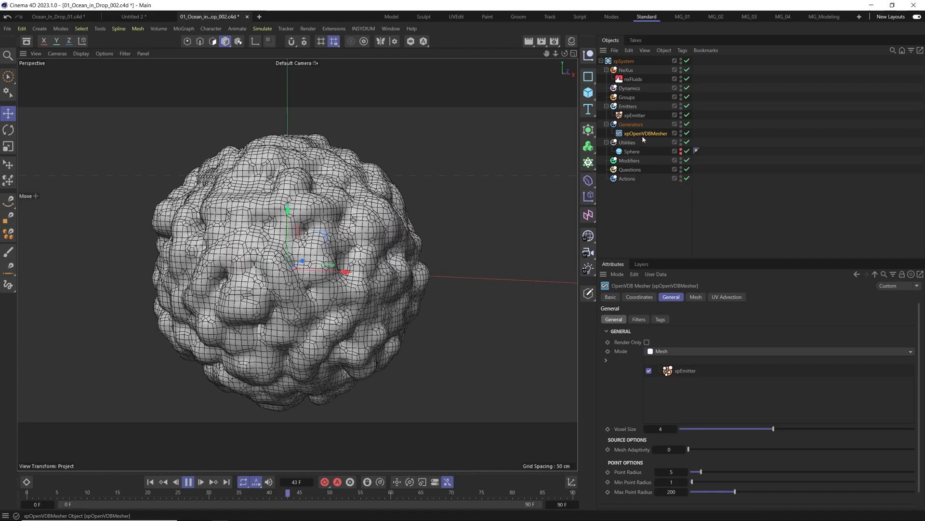
Replay to frame 51, recentre the mesh and select the Generators folder.
left_click(152, 482)
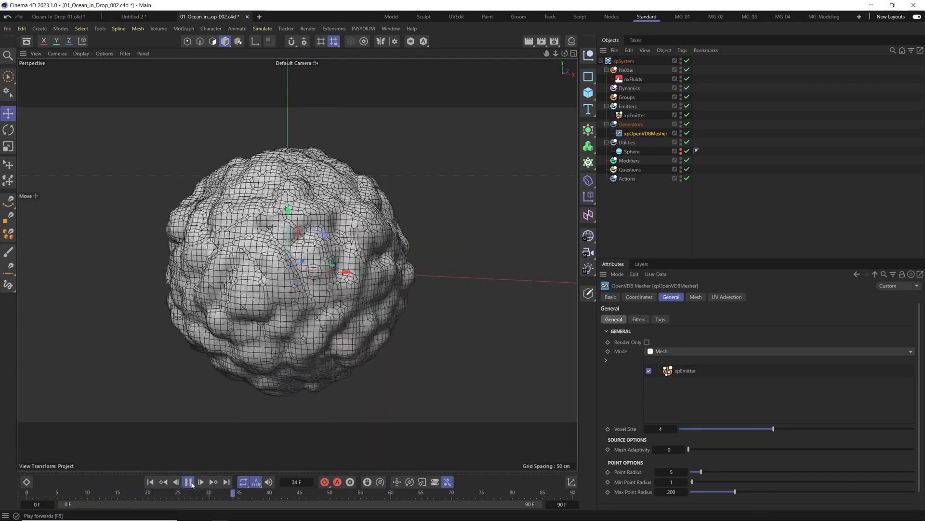
left_click(190, 483)
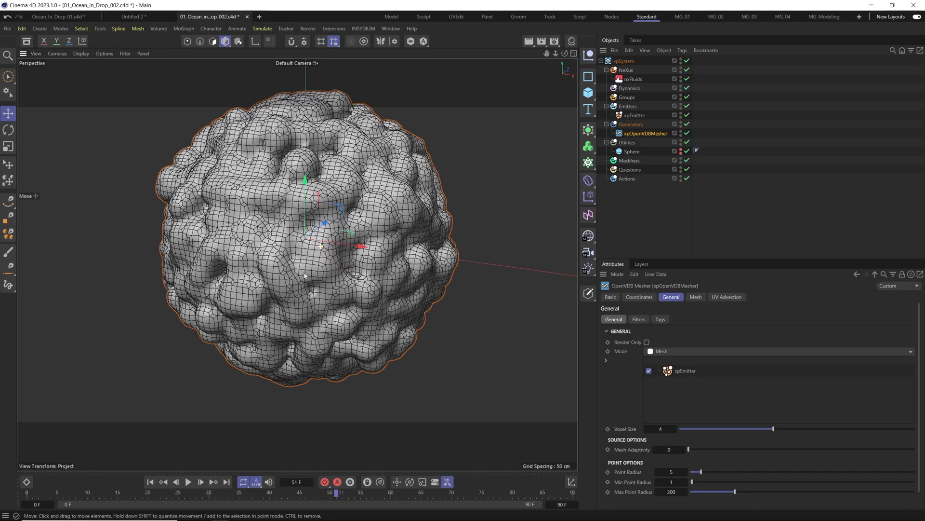
scroll(307, 233, "down", 3)
middle_click_drag(323, 230, 321, 256)
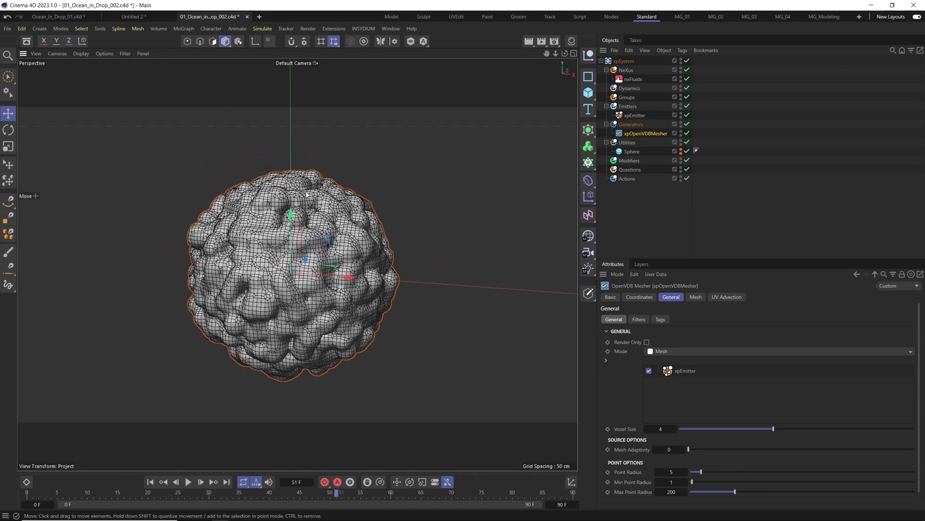
left_click(631, 124)
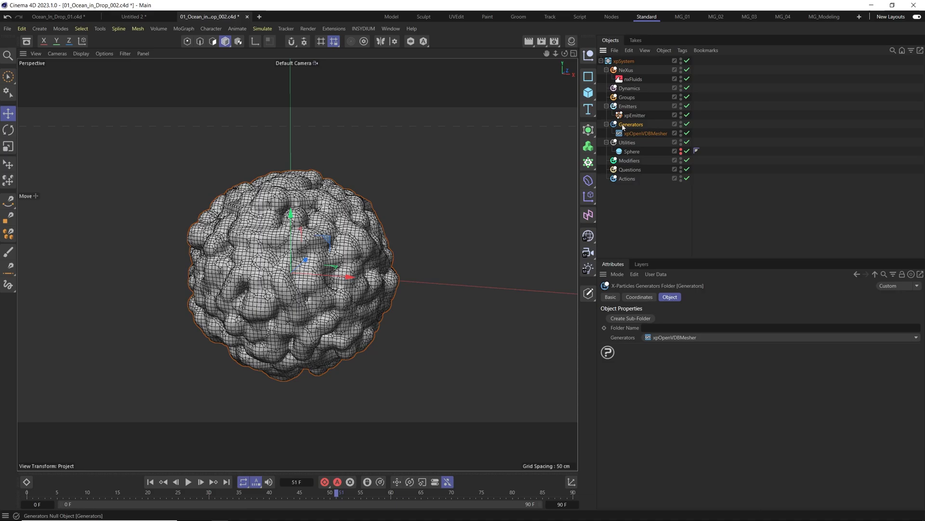
Add an xpOcean generator and play the scene to watch it animate.
left_click(916, 338)
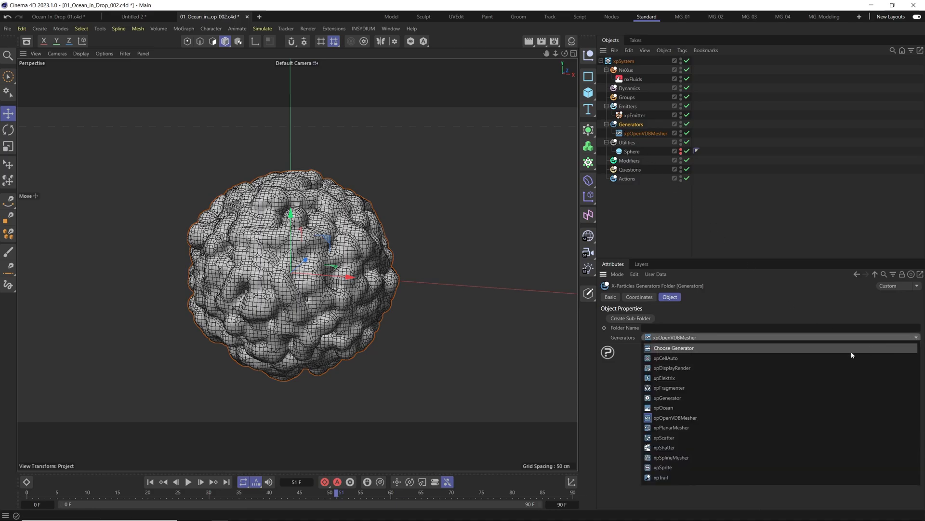
left_click(697, 402)
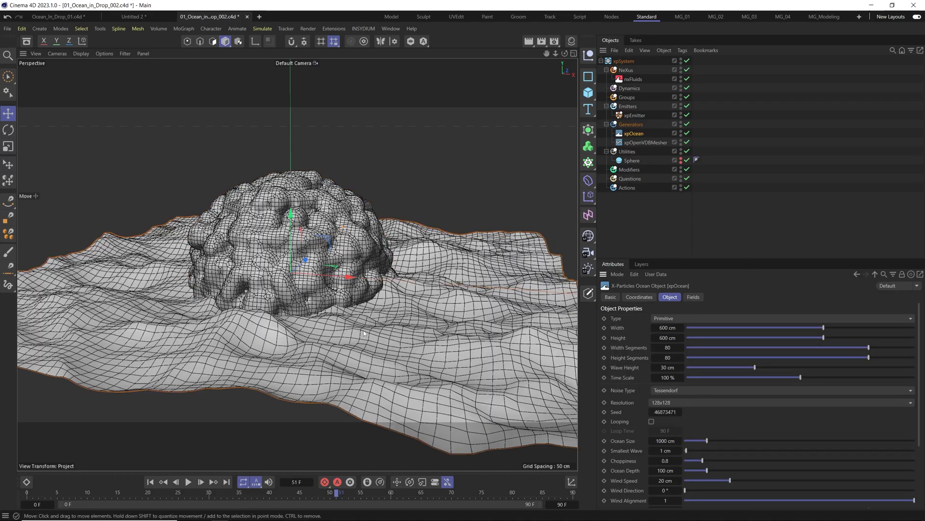
scroll(365, 334, "down", 3)
key("F8")
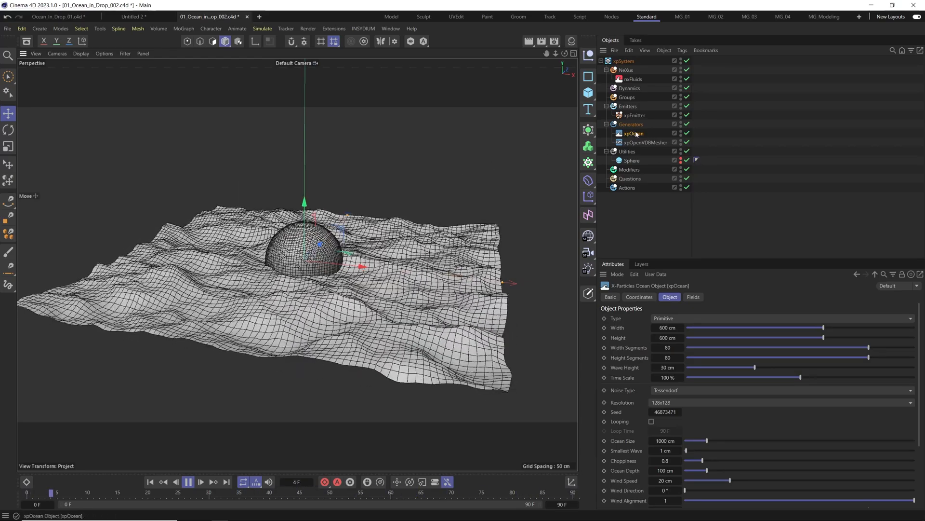
Switch the xpOcean Type to Deformer so it displaces the particle mesh, then stop playback.
left_click(781, 318)
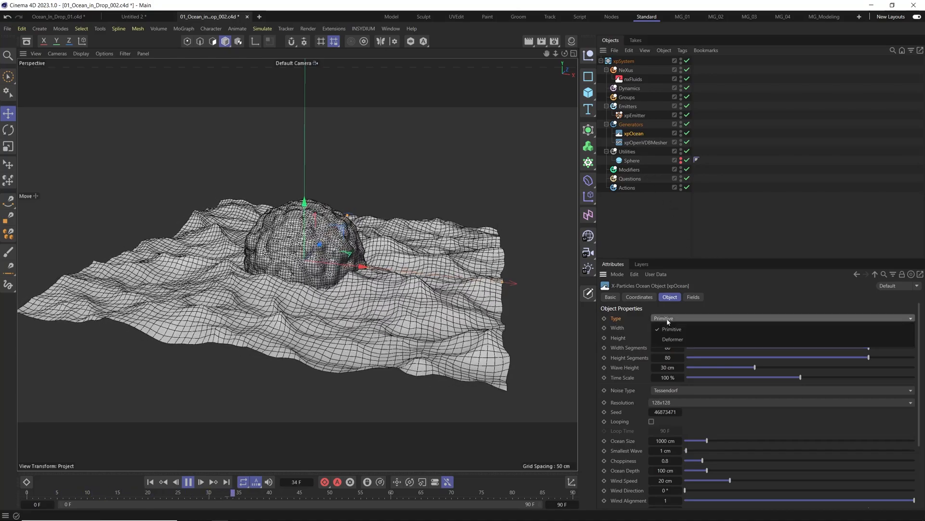
left_click(674, 339)
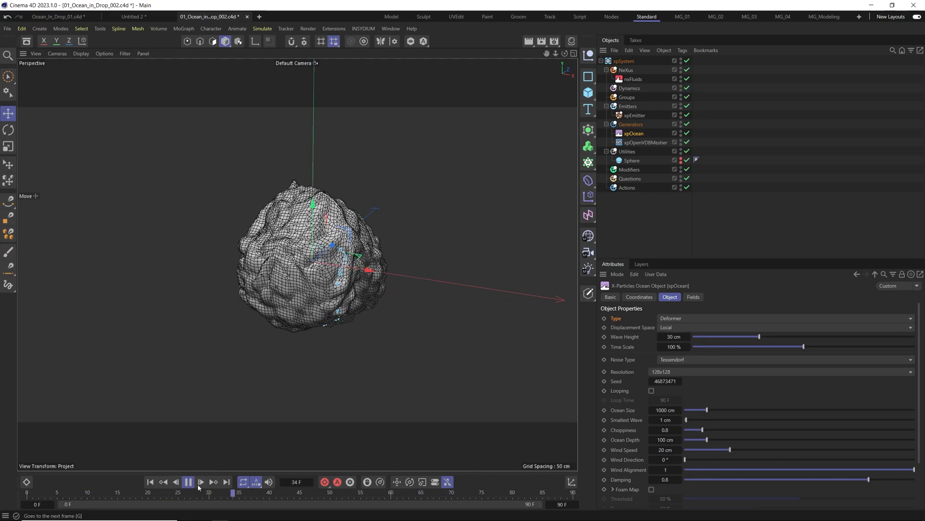
left_click(187, 481)
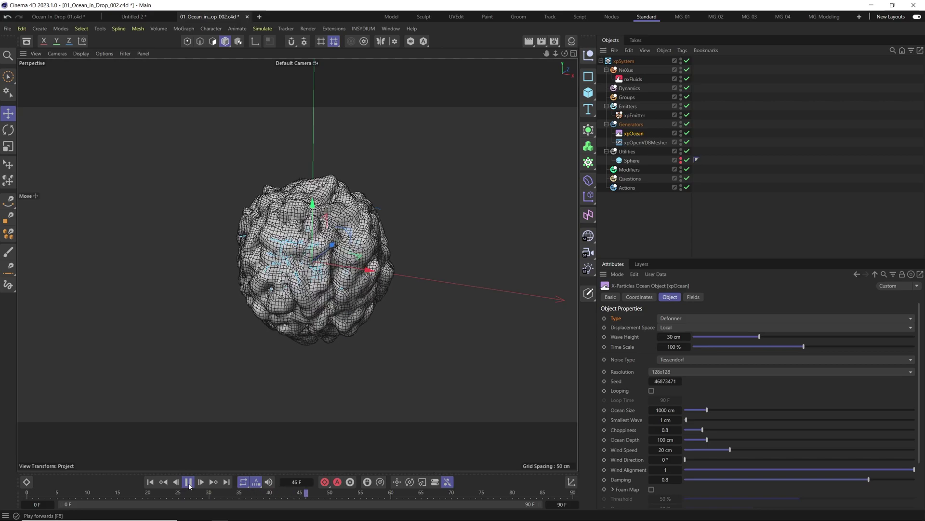
Group xpOcean and xpOpenVDBMesher into a null and rename it Ocean.
left_click(646, 143, "ctrl")
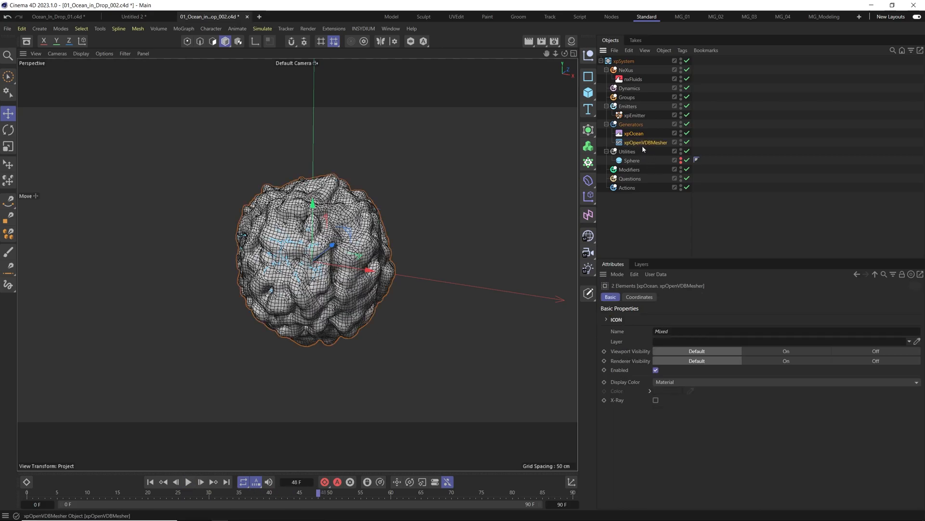
key("alt+g")
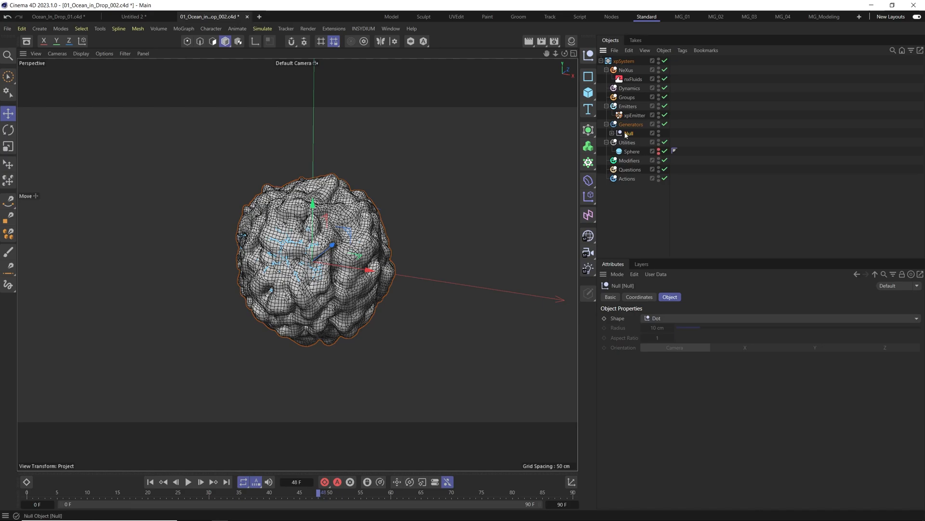
left_click(613, 133)
double_click(630, 135)
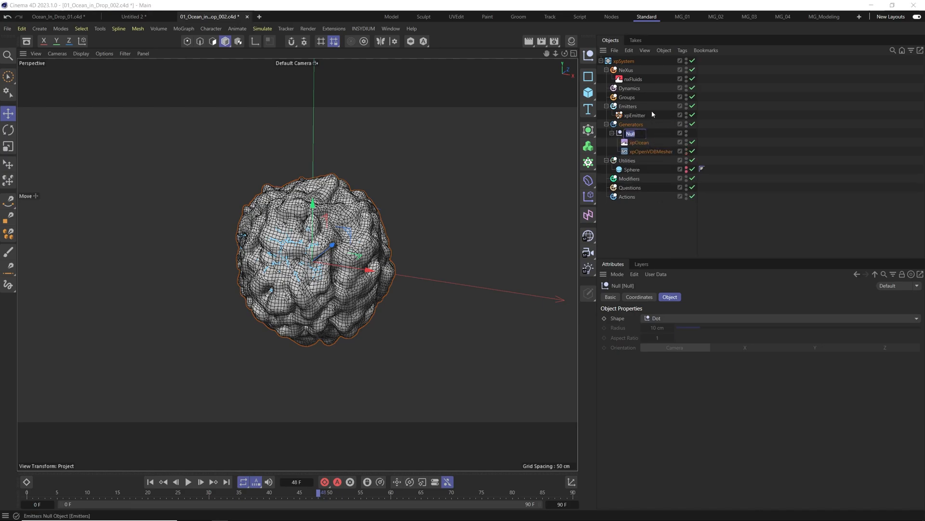
type("Ocean")
key("Return")
Check the Ocean group's contents, then select the Generators folder and the Sphere.
left_click(613, 134)
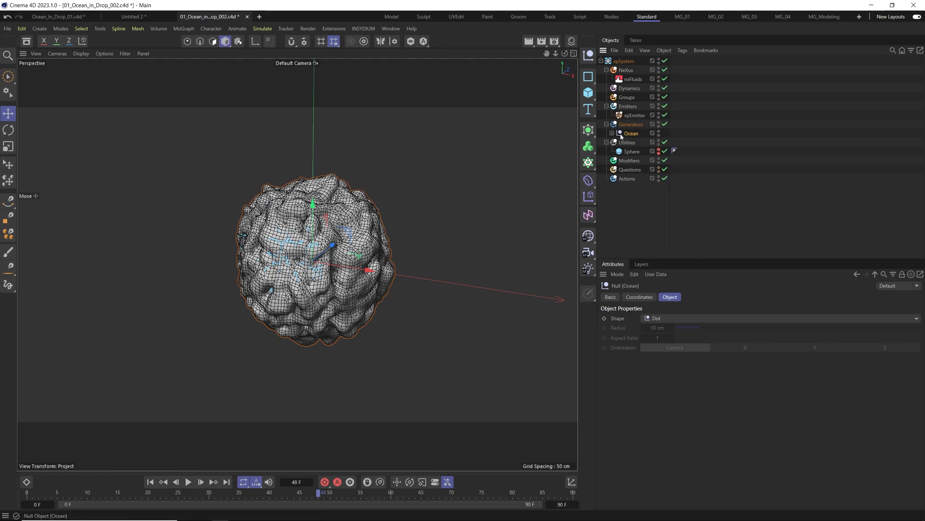
left_click(613, 134)
left_click(631, 125)
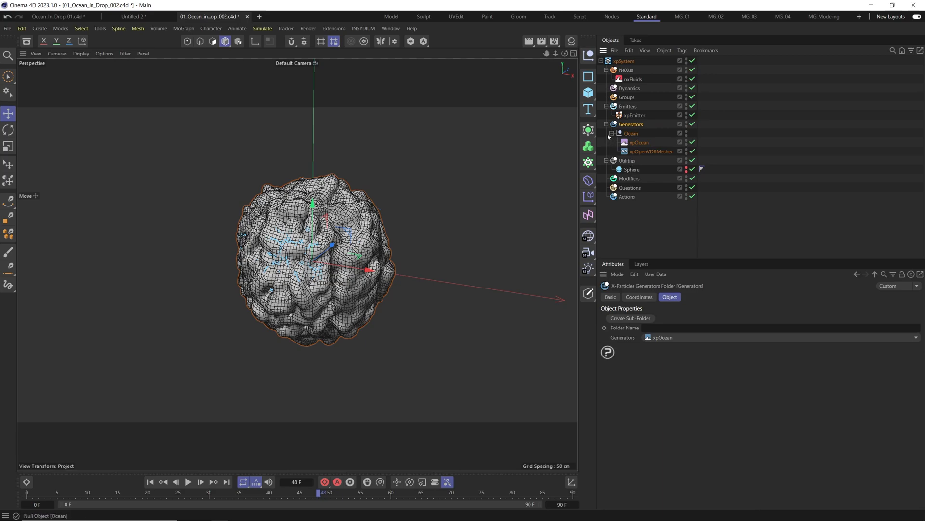
left_click(632, 170)
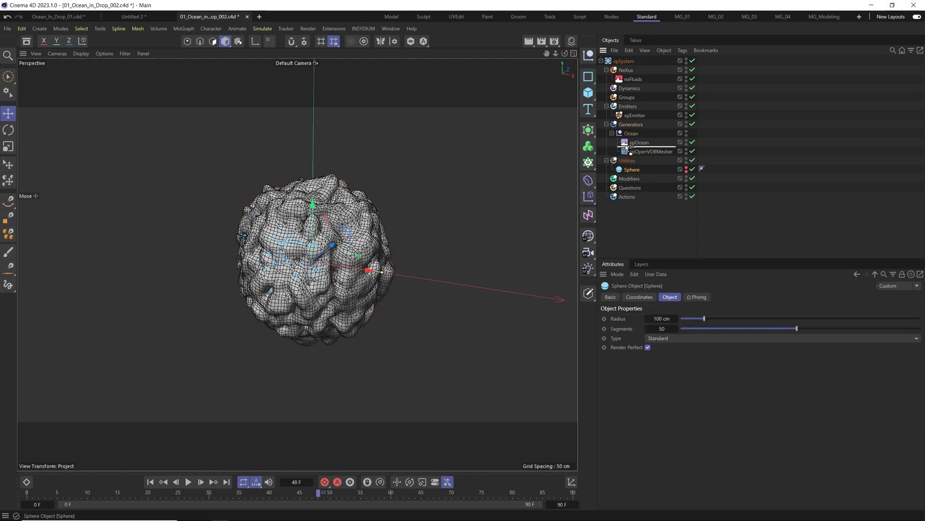
Move the Sphere into the Generators folder and rename it Drop.
left_click_drag(632, 169, 630, 125)
left_click(614, 143)
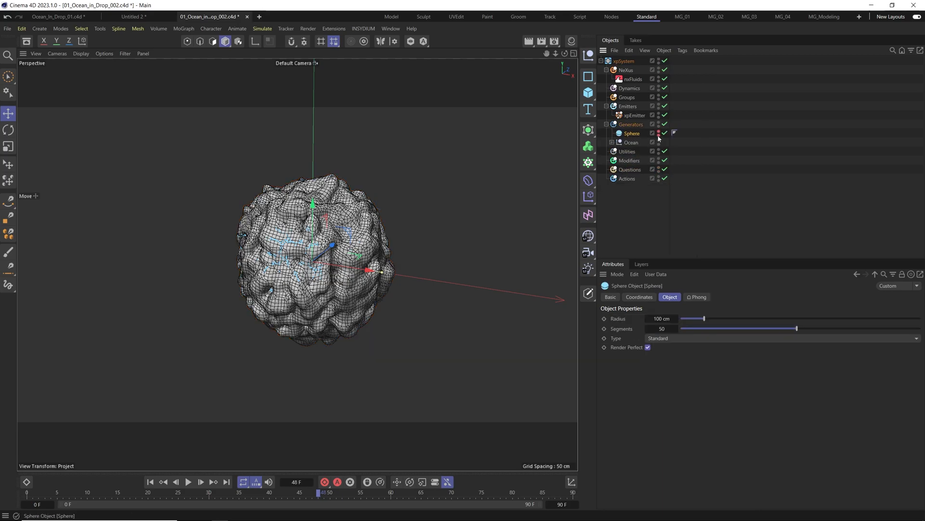
double_click(632, 133)
type("Drop")
key("Return")
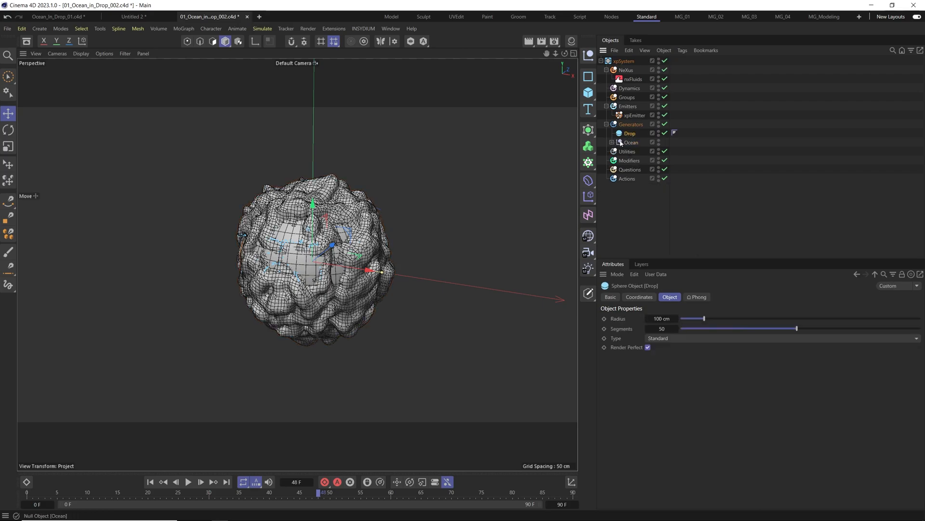
Review the xpOpenVDBMesher settings inside Ocean and bring up the generator objects palette.
left_click(612, 142)
left_click(649, 160)
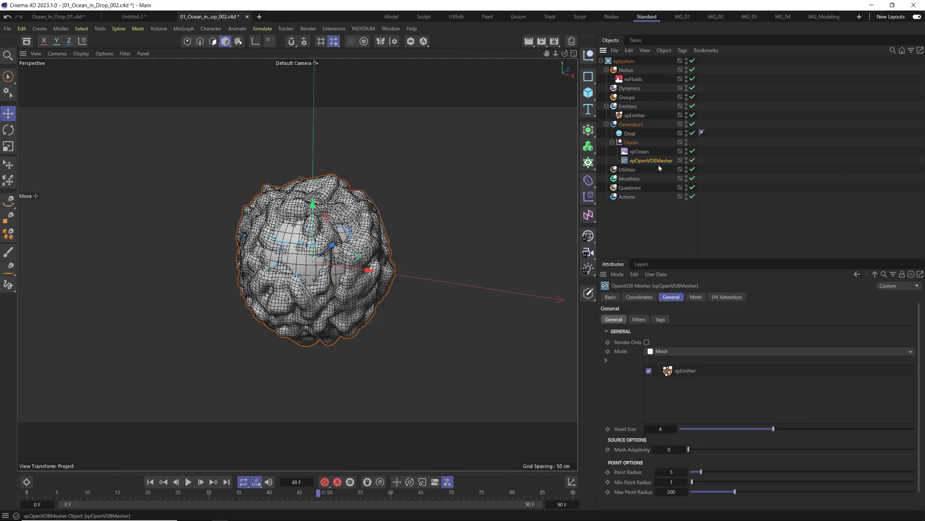
left_click(612, 142)
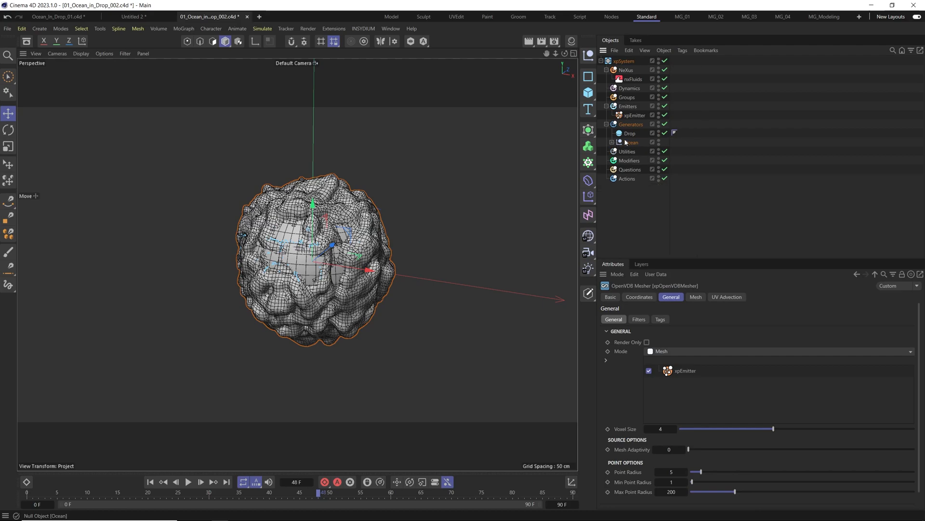
left_click(589, 131)
Add a Boole object and place it inside the Generators folder.
left_click(691, 177)
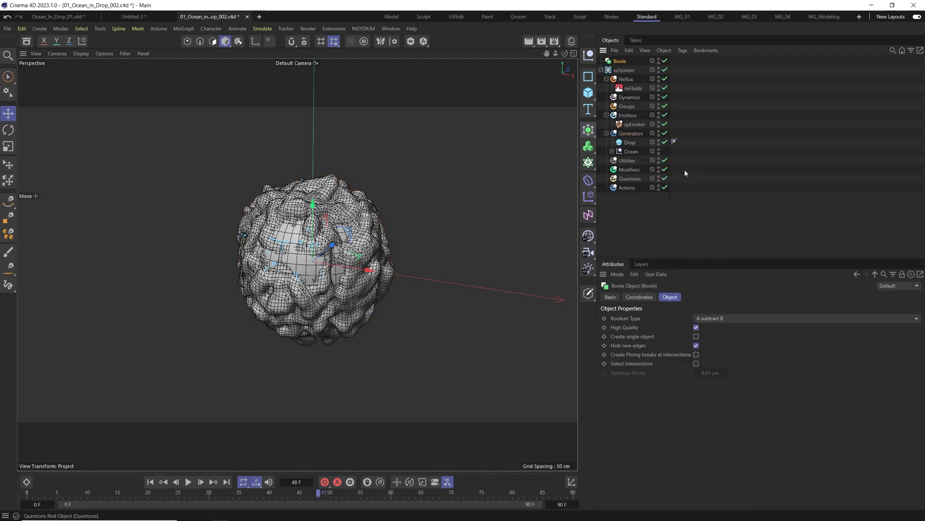
left_click_drag(629, 131, 634, 142)
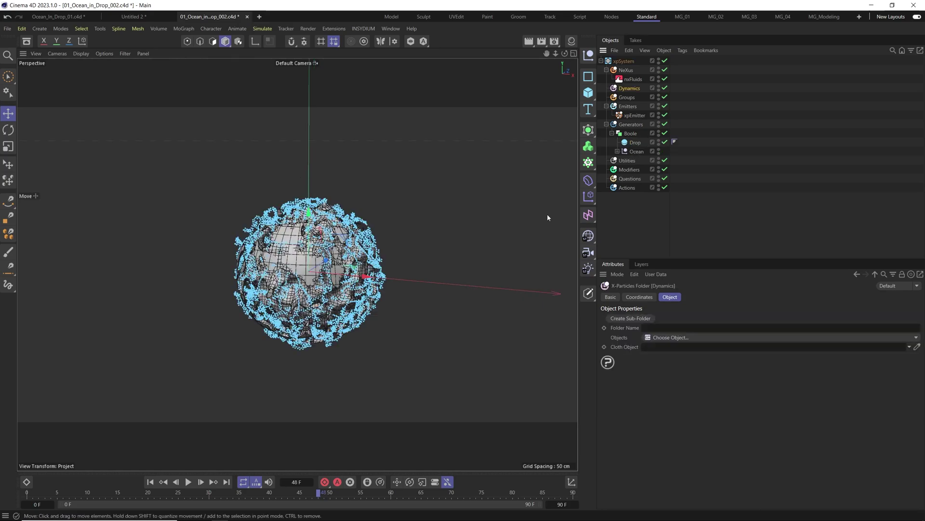
left_click(161, 481)
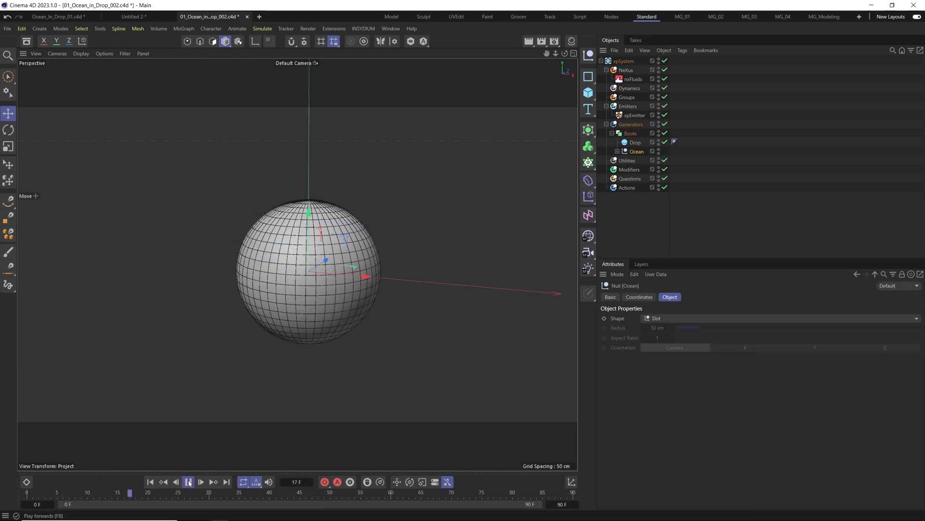
middle_click_drag(319, 260, 308, 258, "alt")
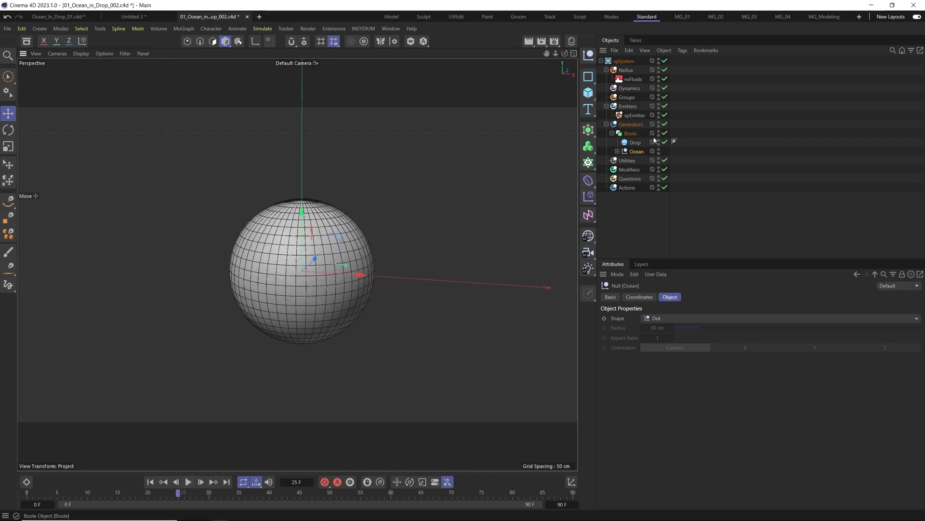
Order Ocean above Drop under the Boole and replay to see the sphere cut the mesh.
left_click_drag(636, 151, 636, 139)
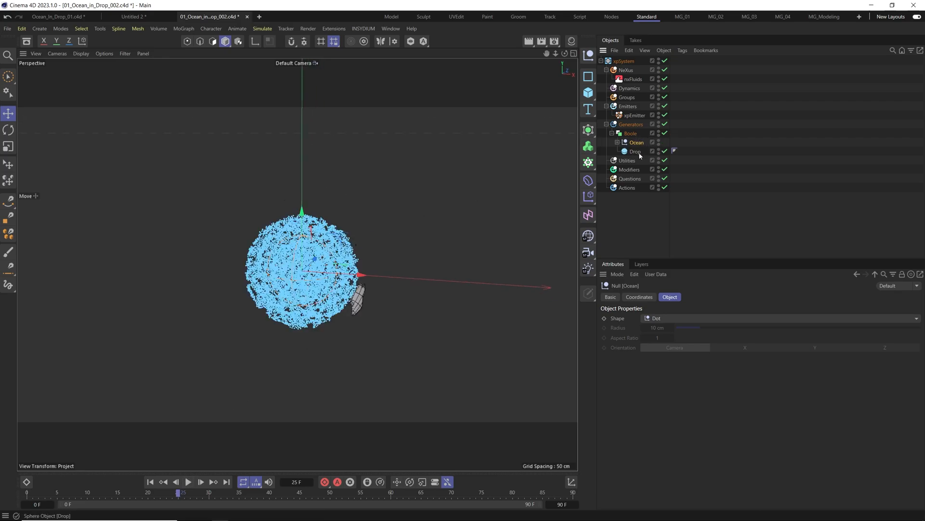
left_click(165, 482)
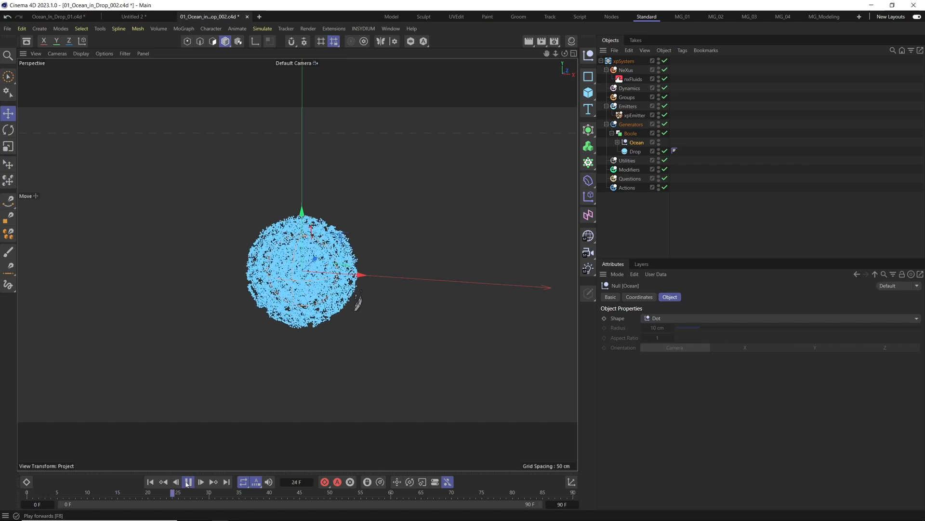
left_click(188, 482)
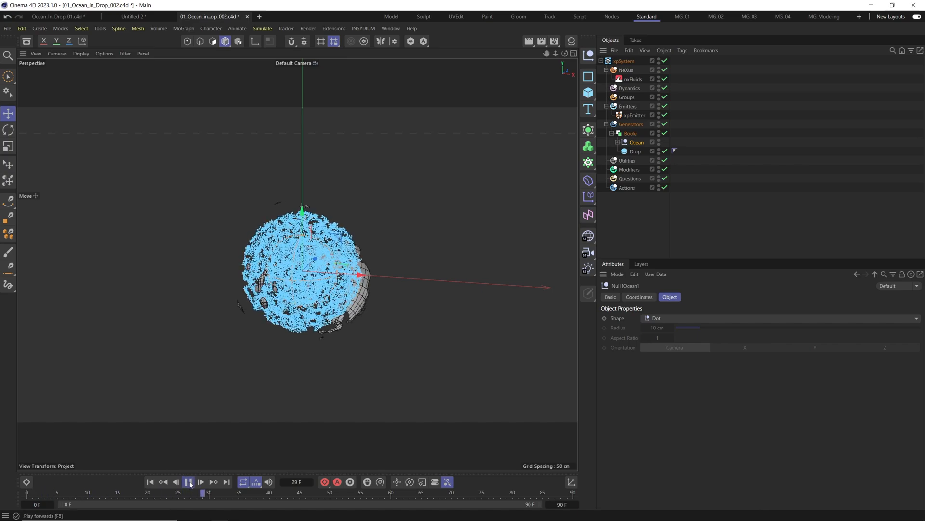
left_click(190, 481)
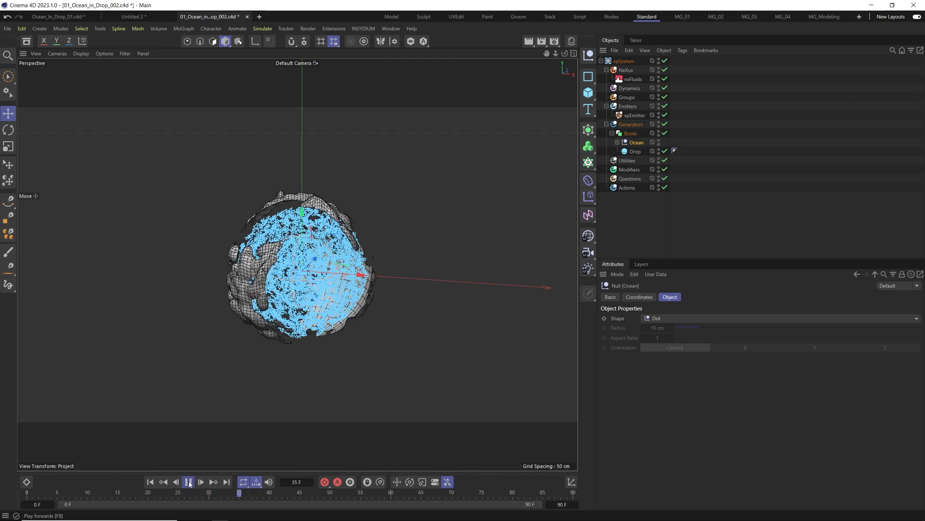
left_click_drag(336, 279, 334, 279, "alt")
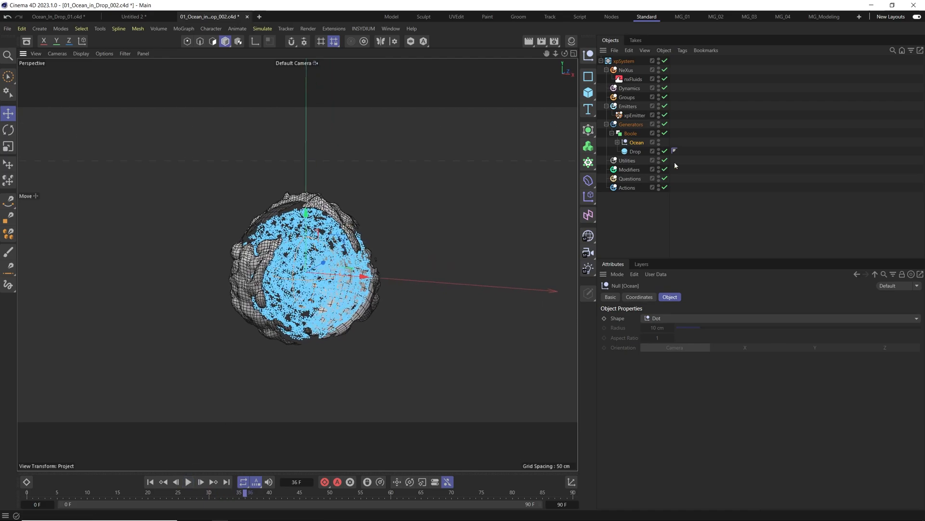
Set the Drop sphere's radius to 93 cm and move Drop above Ocean inside the Boole.
left_click(636, 150)
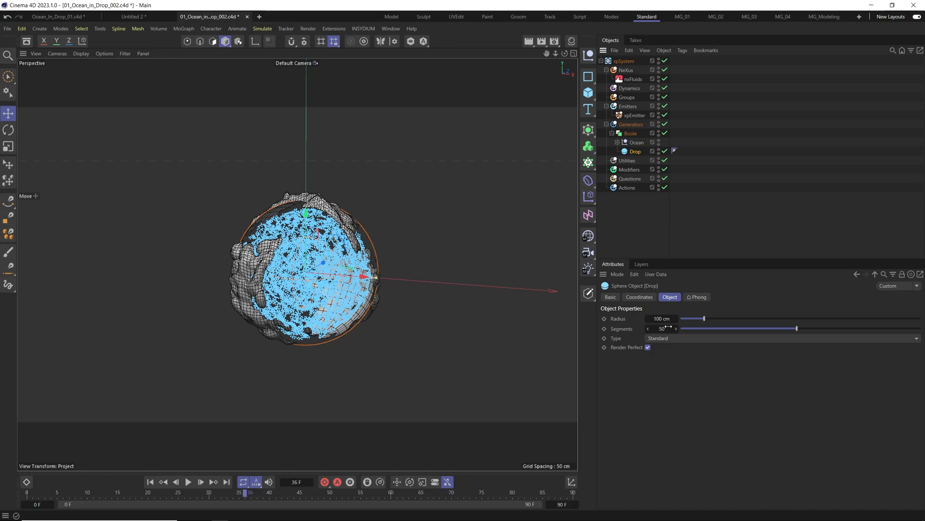
left_click_drag(705, 319, 702, 319)
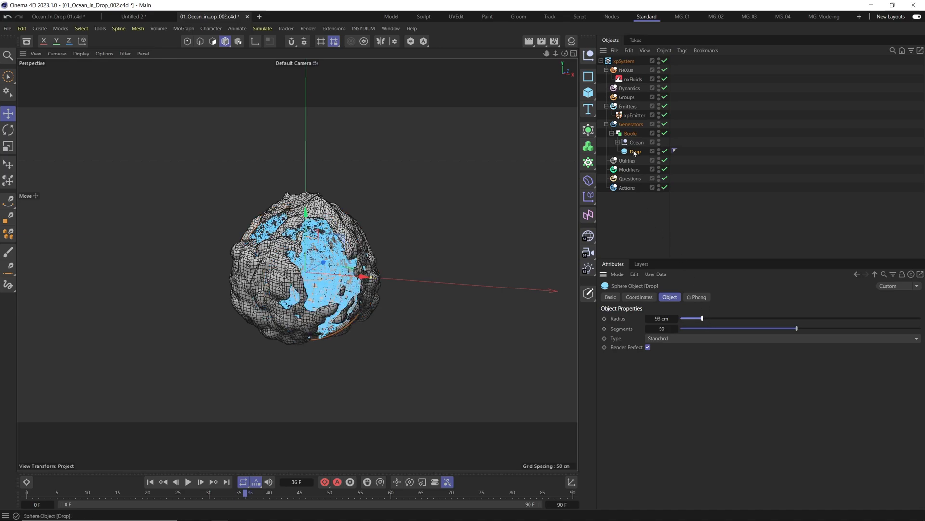
left_click_drag(635, 151, 641, 140)
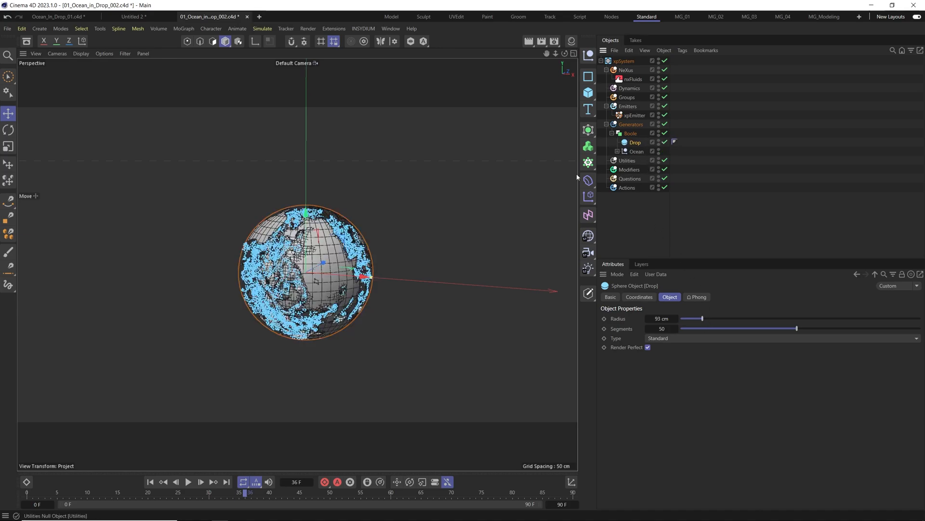
middle_click_drag(362, 218, 340, 217)
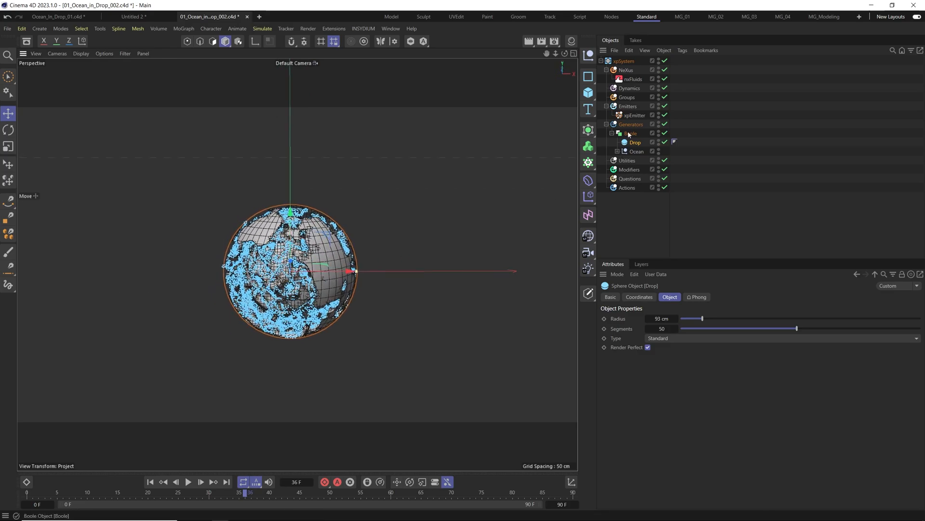
Set the Boole's Boolean Type to A intersect B and replay the simulation.
left_click(629, 135)
left_click(719, 319)
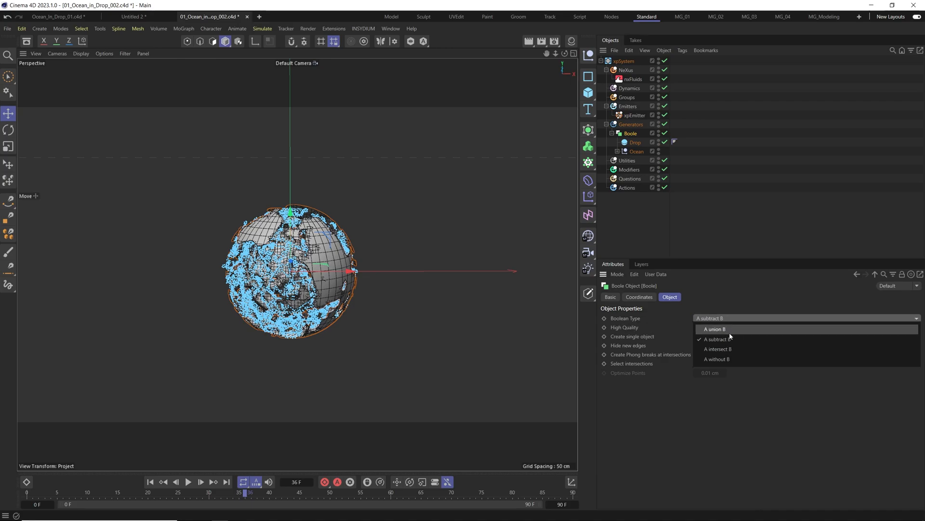
left_click(720, 348)
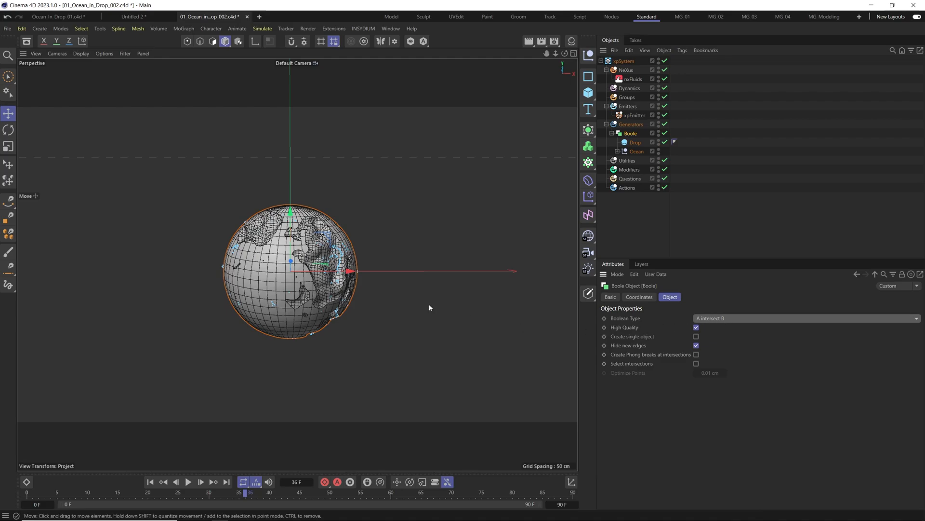
left_click_drag(325, 217, 339, 224, "alt")
left_click(150, 481)
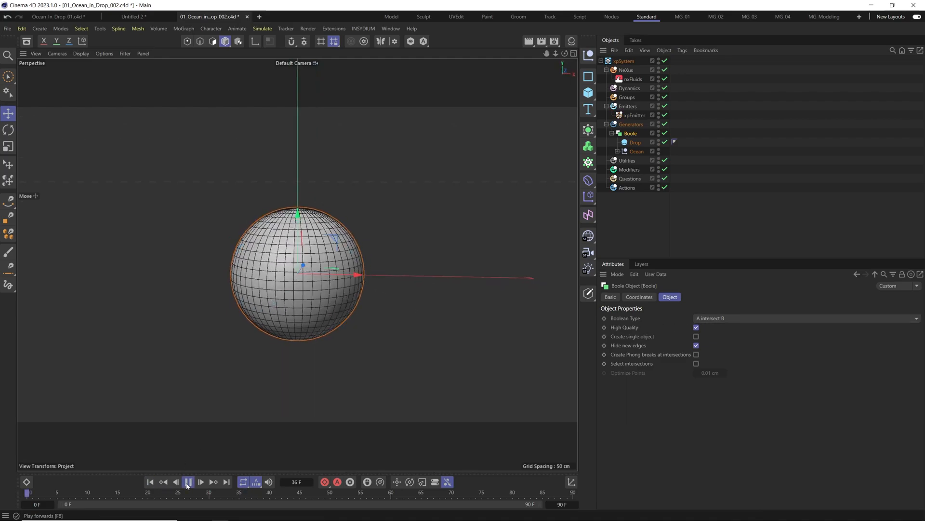
left_click(188, 482)
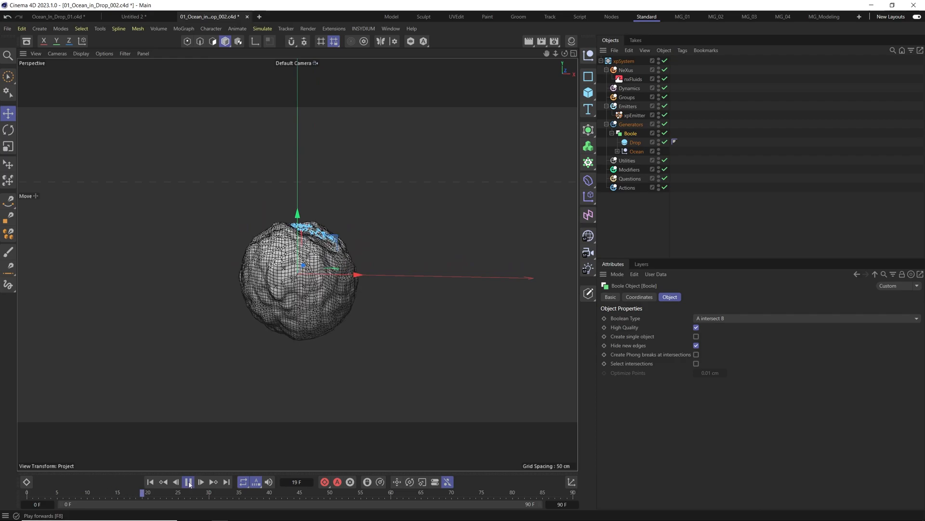
Move the Drop sphere up and then below the particles, replaying to test the result.
left_click(636, 142)
left_click(638, 297)
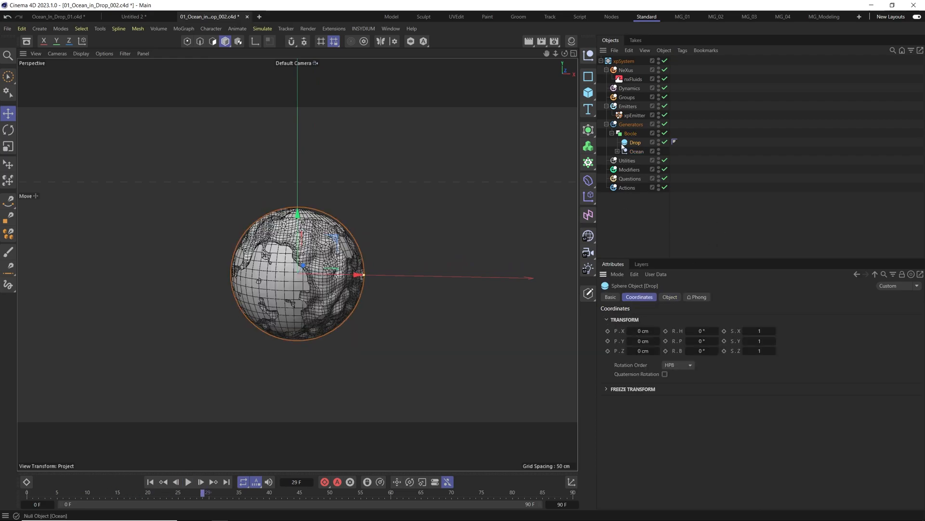
mouse_move(646, 340)
left_mouse_down()
mouse_move(669, 336)
mouse_move(659, 338)
left_mouse_up()
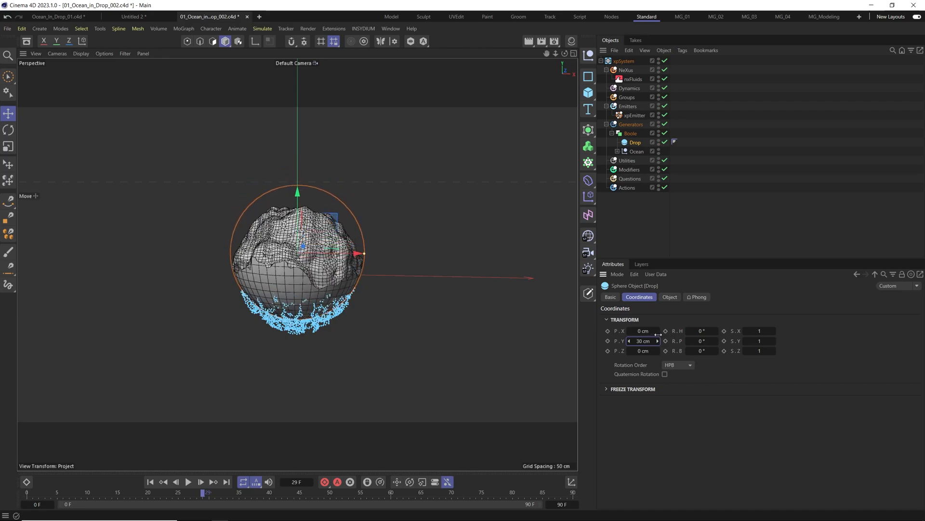
mouse_move(297, 181)
left_mouse_down()
mouse_move(300, 163)
mouse_move(298, 248)
mouse_move(293, 204)
mouse_move(297, 185)
mouse_move(305, 190)
left_mouse_up()
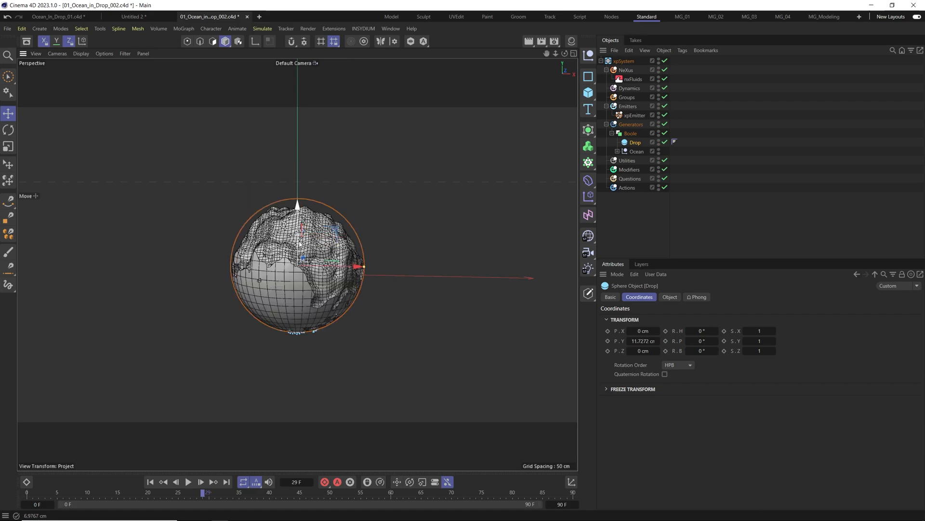
left_click_drag(304, 186, 302, 282)
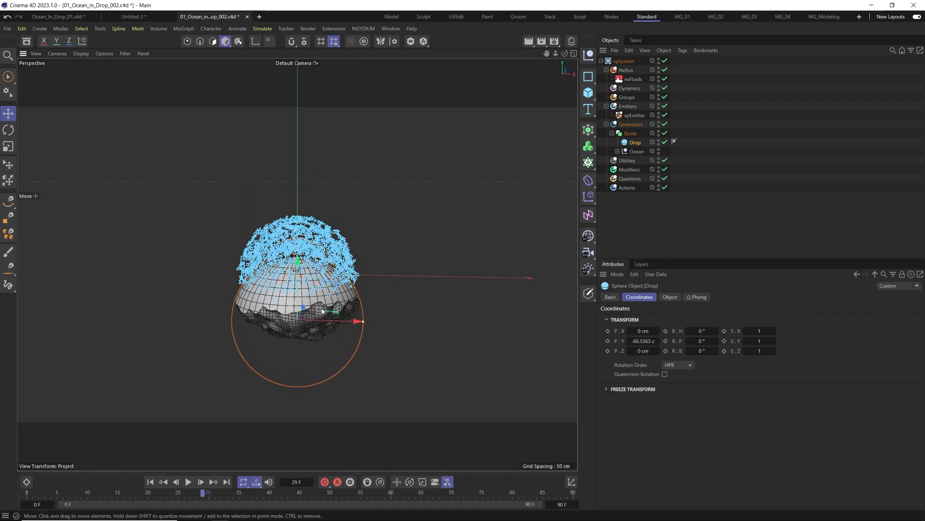
left_click(150, 481)
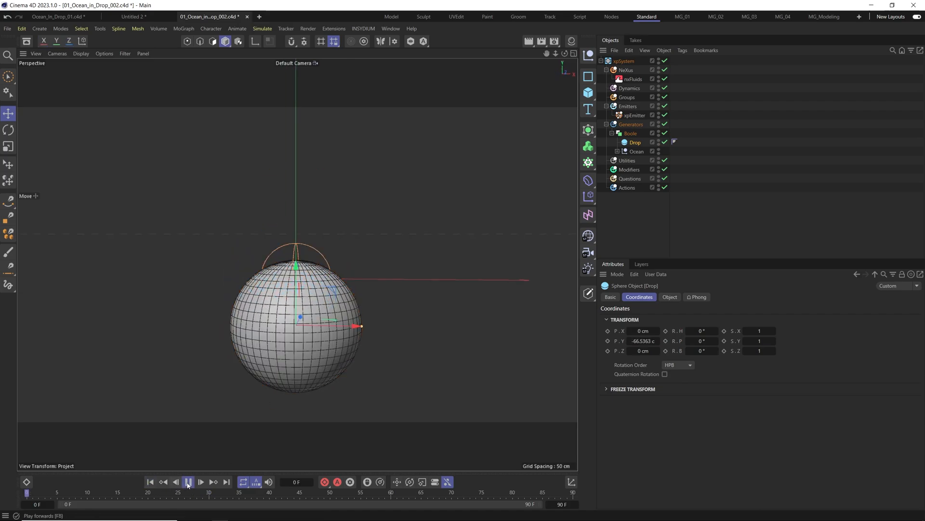
left_click(188, 482)
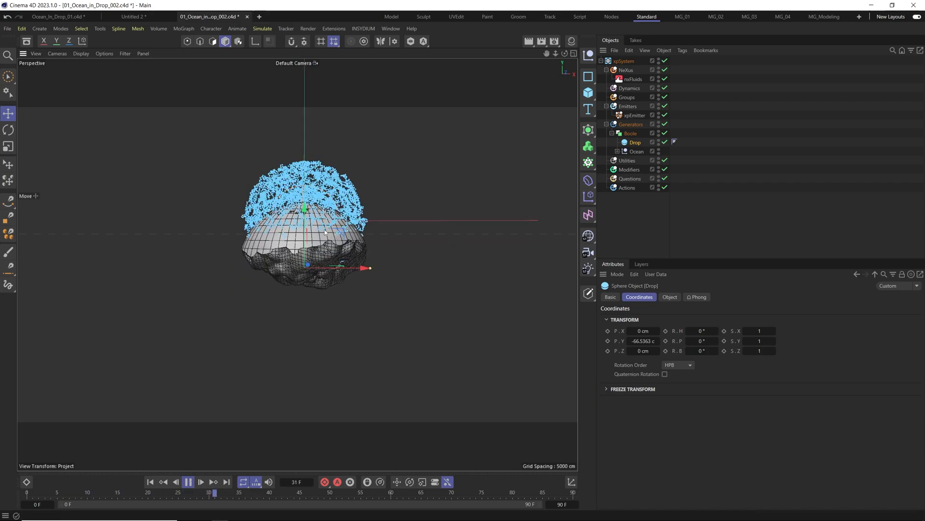
scroll(326, 313, "up", 2)
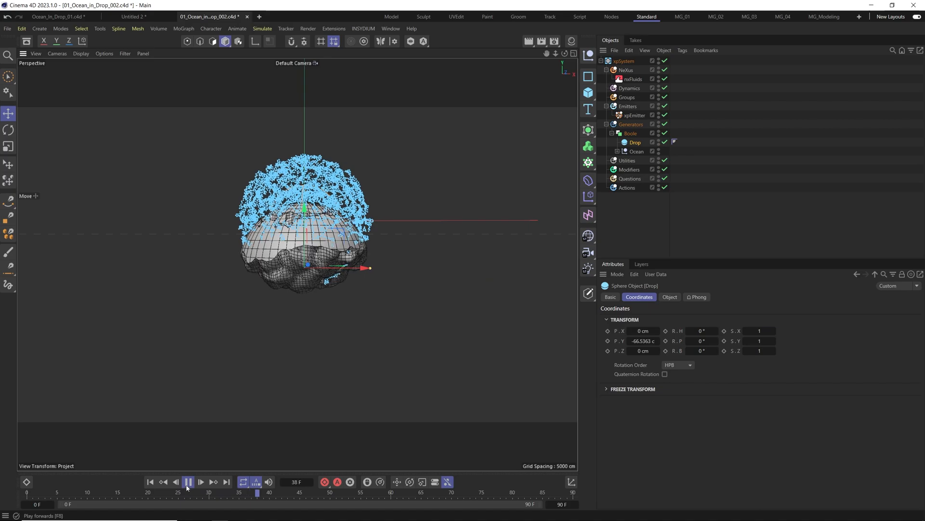
left_click(188, 482)
scroll(305, 300, "down", 1)
scroll(304, 300, "down", 1)
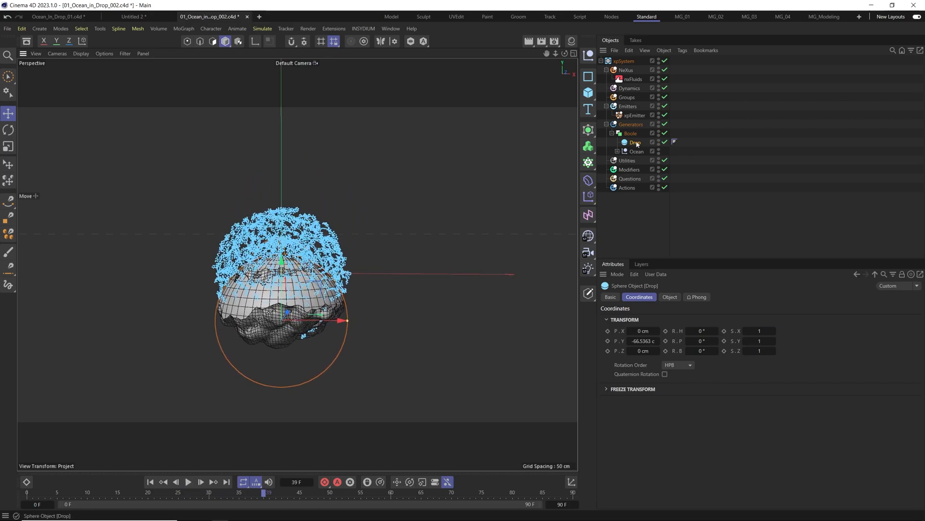
Raise Drop back above the particles to about P.Y 88.69 cm and replay to confirm the ocean-mesh cap.
left_click_drag(281, 260, 275, 172)
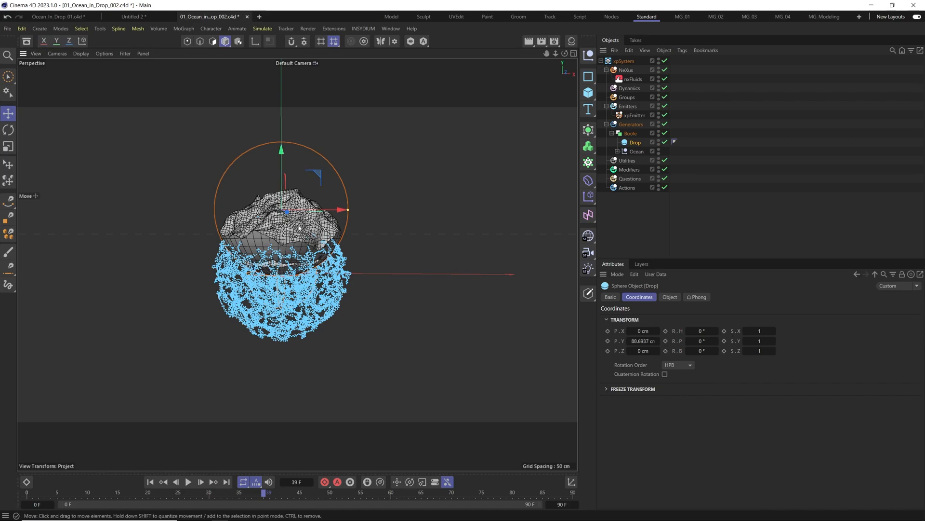
left_click(150, 482)
left_click(188, 482)
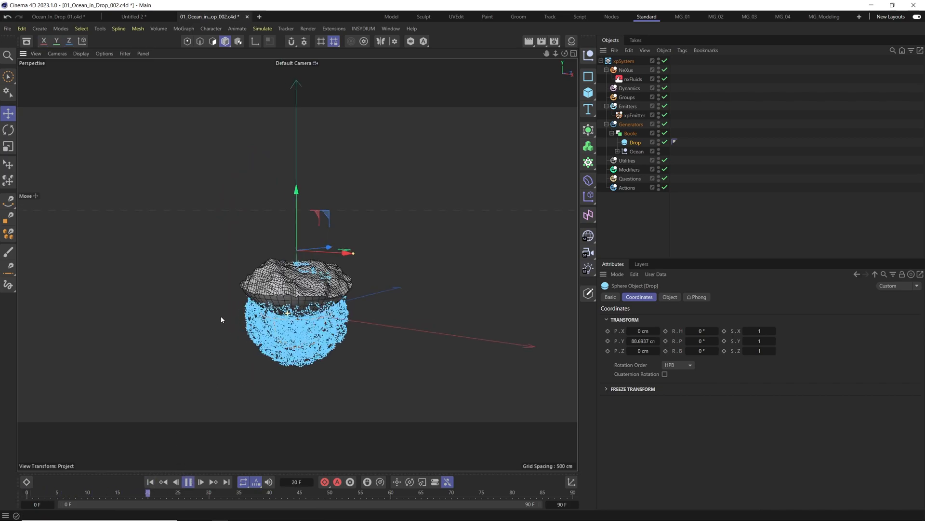
left_click_drag(292, 317, 315, 288, "alt")
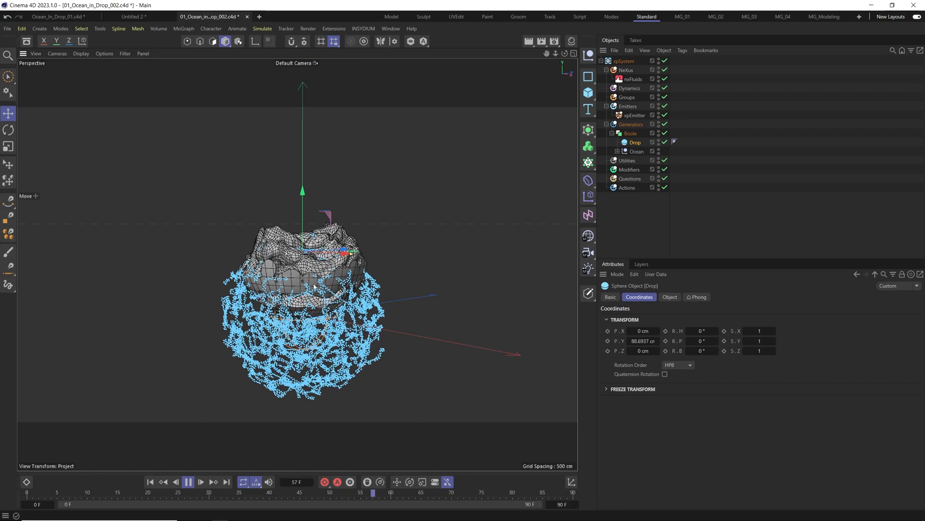
left_click(149, 482)
left_click(189, 482)
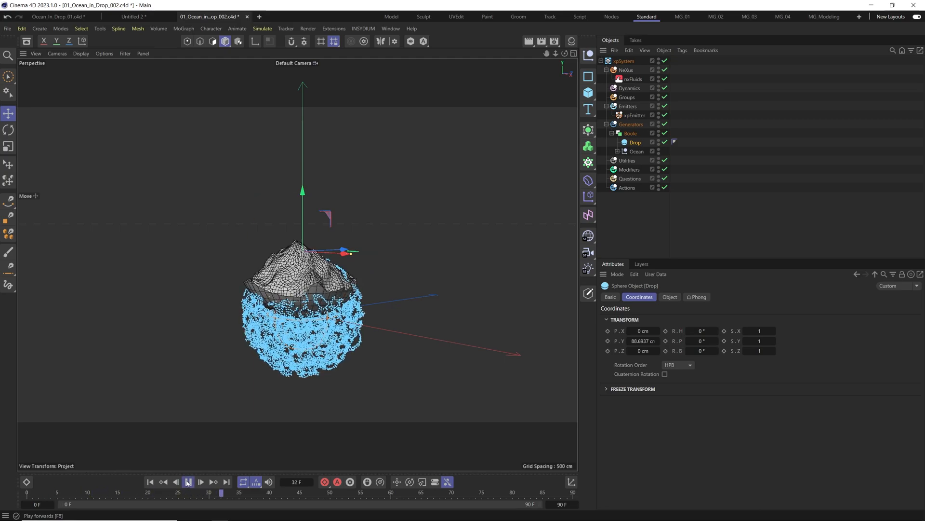
scroll(387, 270, "up", 1)
left_click(188, 482)
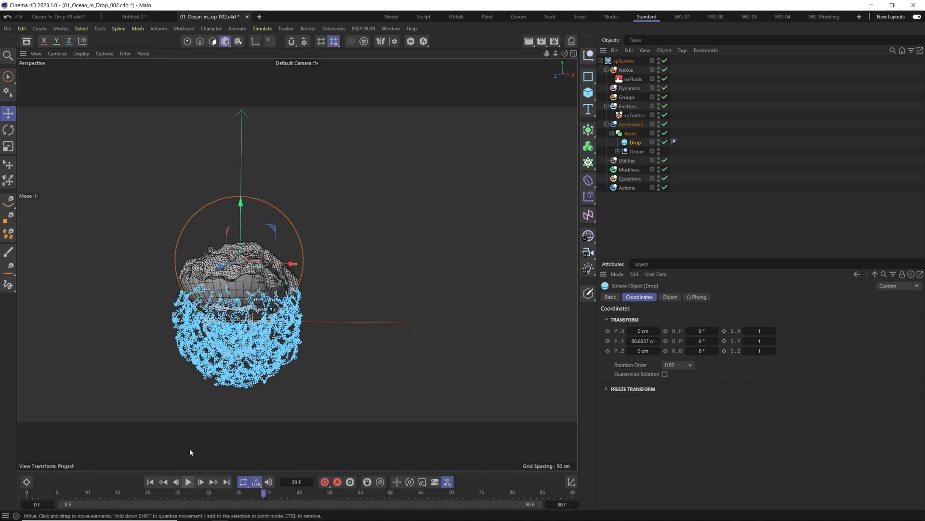
left_click_drag(289, 290, 212, 309, "alt")
scroll(290, 275, "up", 2)
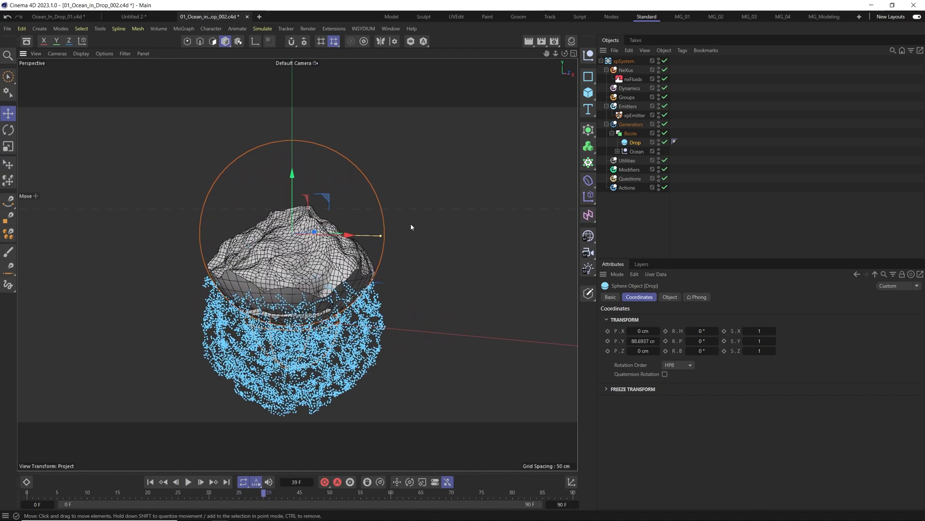
scroll(323, 291, "up", 1)
left_click_drag(323, 290, 311, 275, "alt")
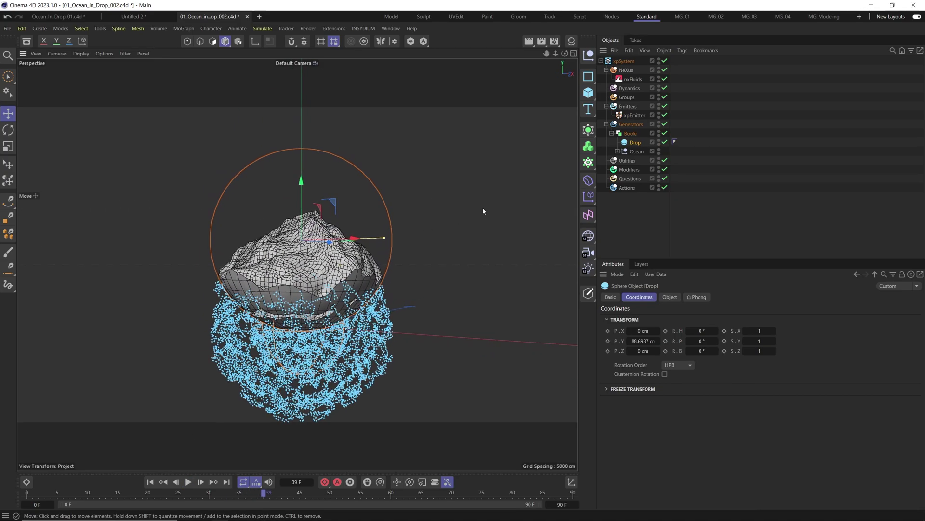
Expand the Ocean group, select the Boole and undo its accidental move.
left_click(624, 151)
left_click(645, 161)
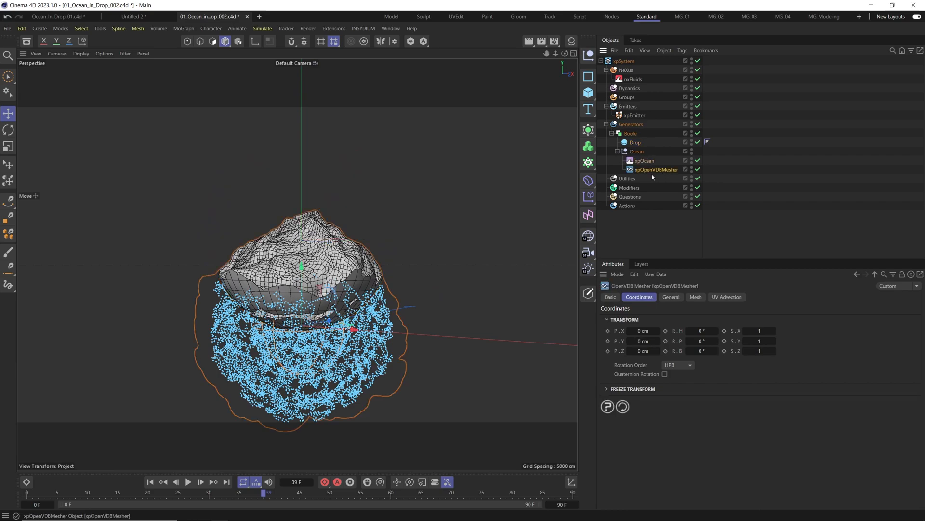
left_click(631, 133)
mouse_move(324, 290)
left_mouse_down("alt")
mouse_move(318, 283)
mouse_move(275, 293)
left_mouse_up("alt")
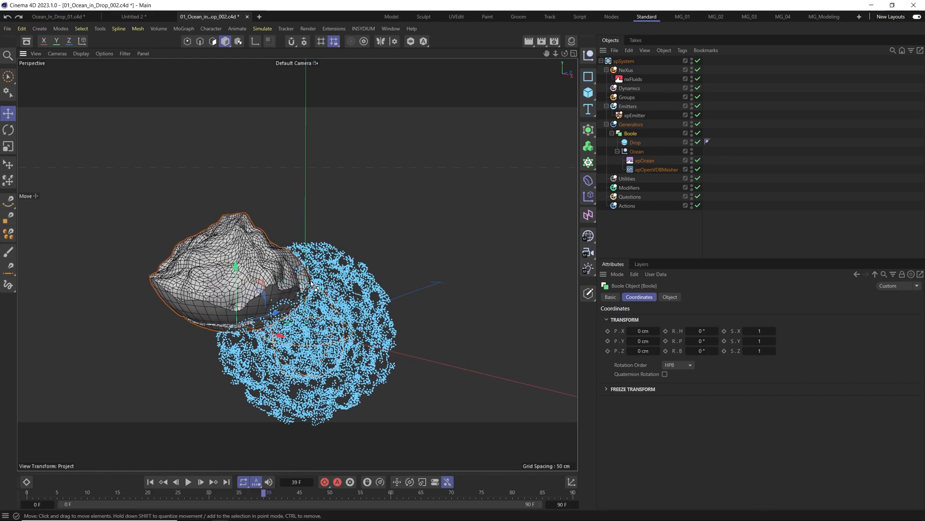
key("ctrl+z")
Rewind and replay the simulation, stopping at frame 32.
left_click_drag(347, 289, 325, 288, "alt")
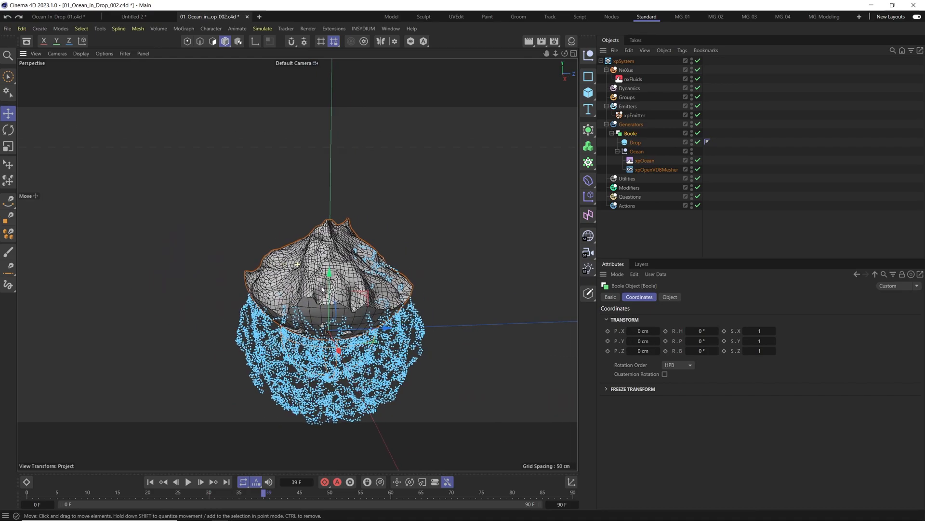
key("shift+f")
key("F8")
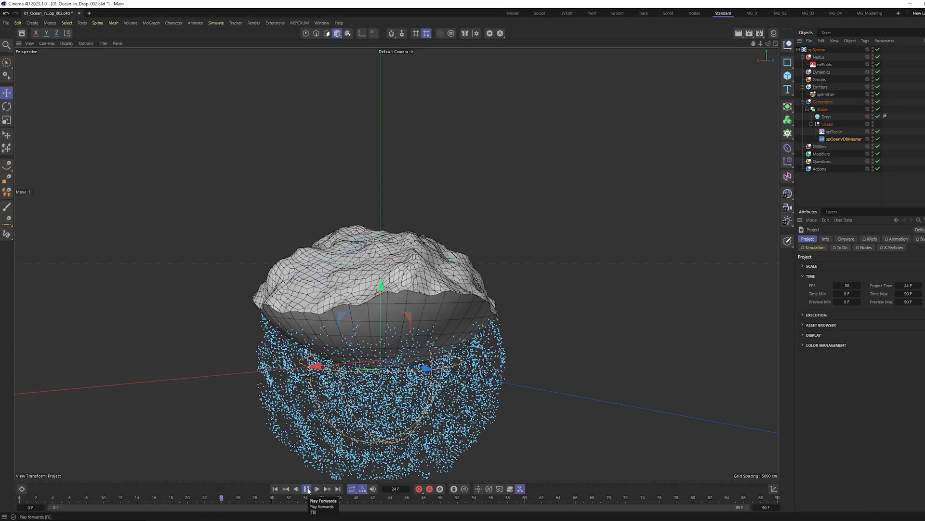
left_click(307, 489)
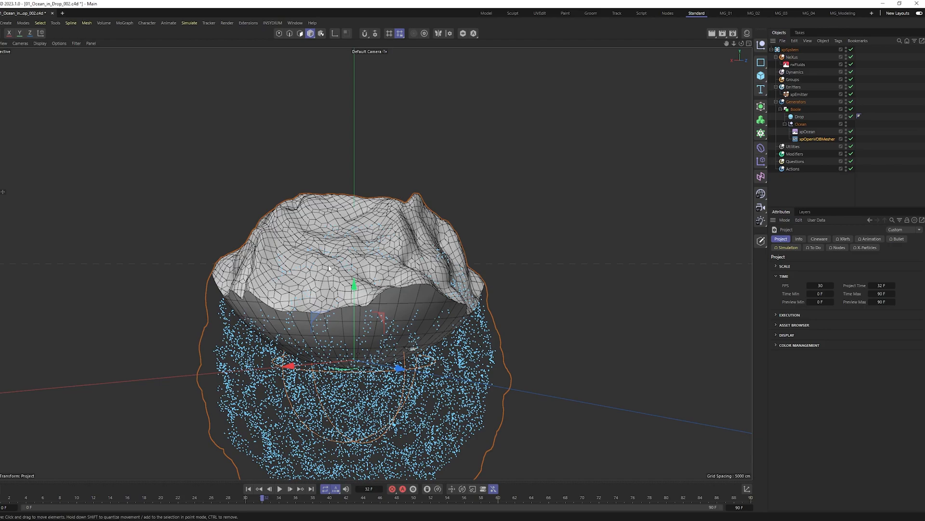
Enable Use Filters on xpOpenVDBMesher and add a Median filter (Strength 100, Iterations 1, Width 2).
left_click(249, 488)
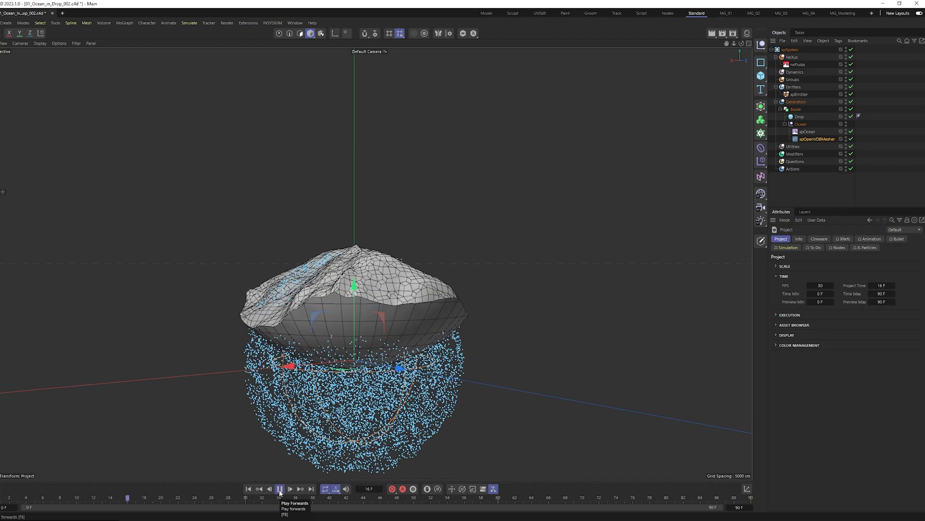
left_click(279, 489)
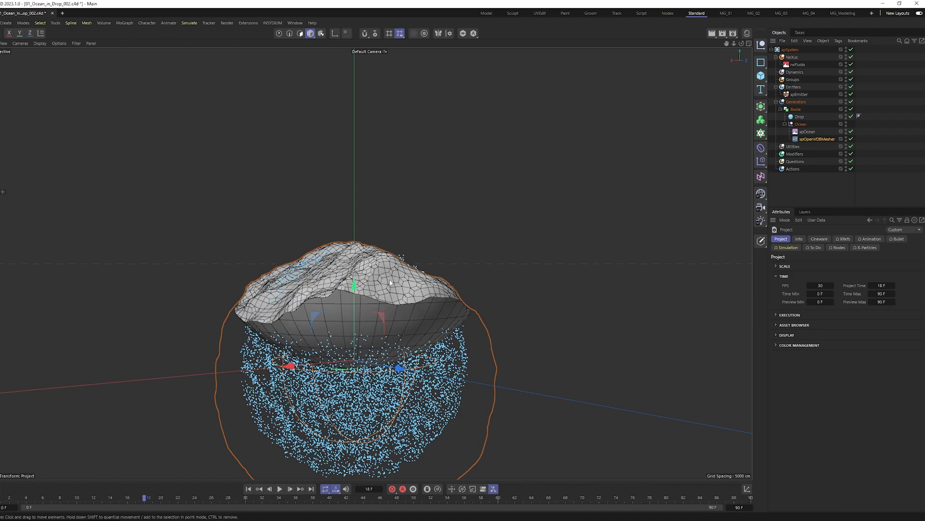
left_click(820, 140)
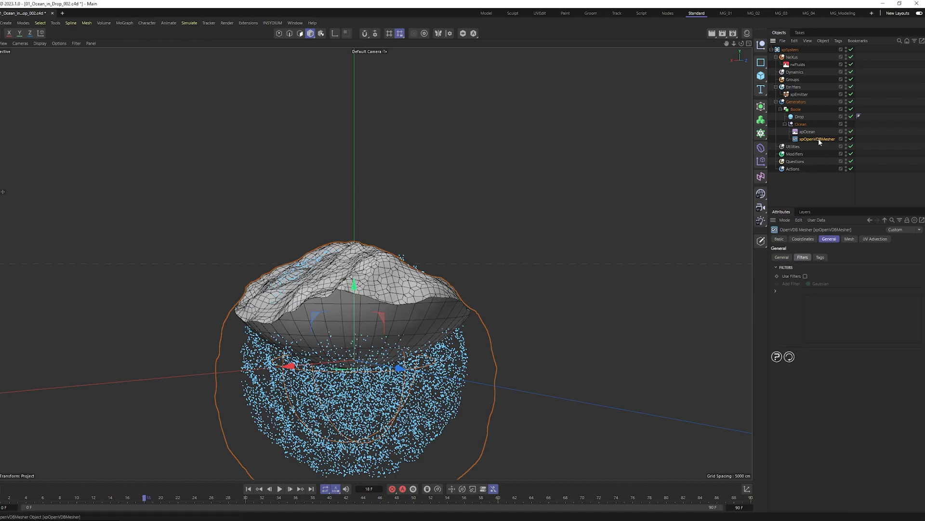
left_click(784, 258)
left_click(805, 258)
left_click(880, 283)
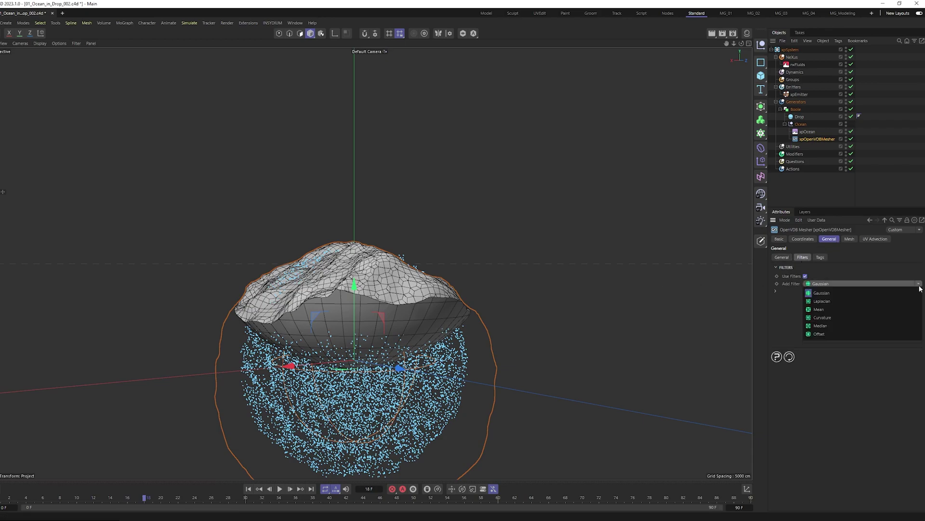
left_click(840, 325)
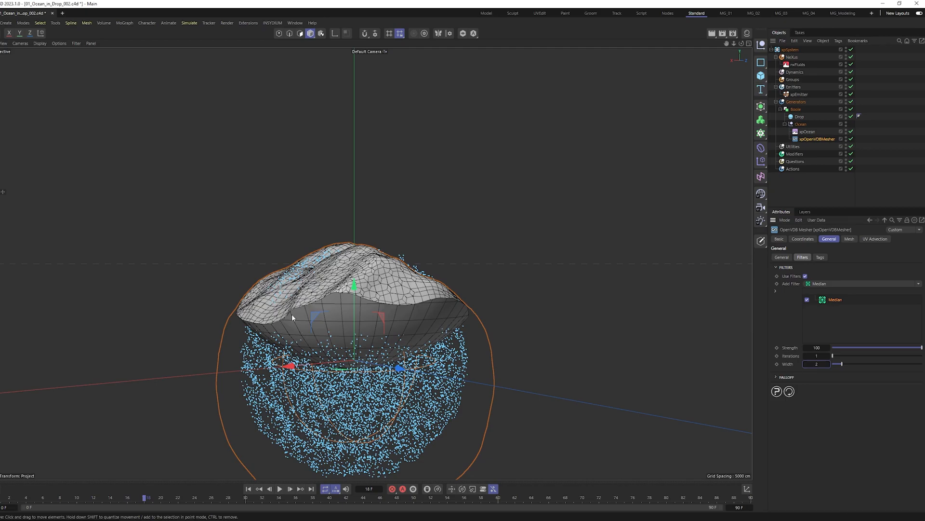
Replay the simulation to check the smoothed ocean mesh.
left_click(249, 489)
left_click(282, 491)
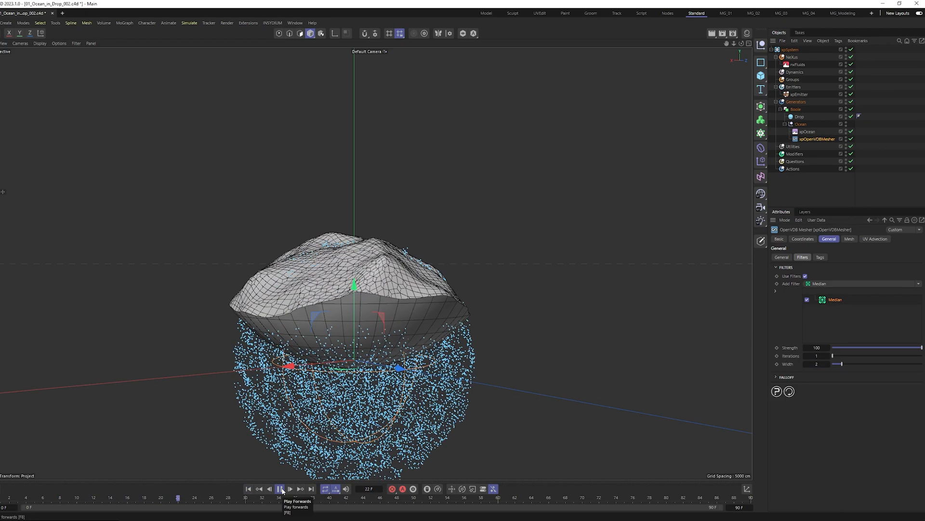
left_click(282, 490)
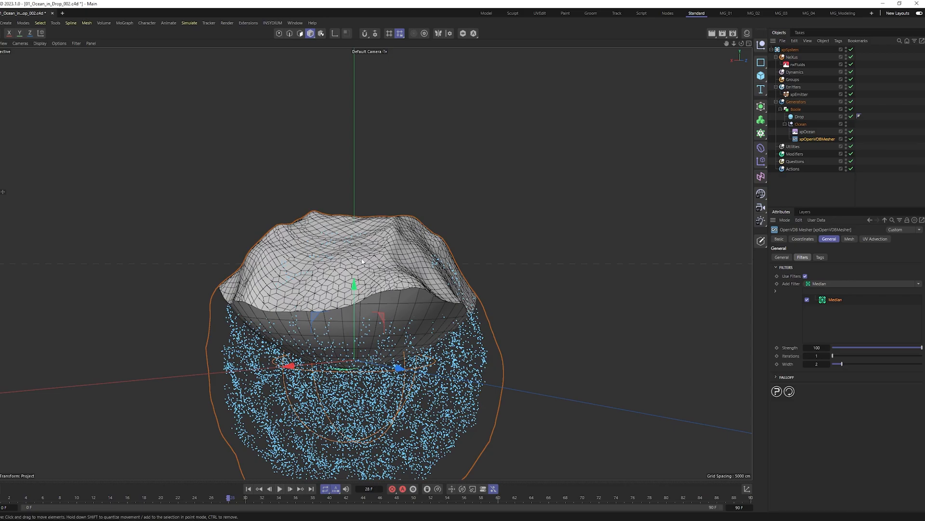
left_click(282, 490)
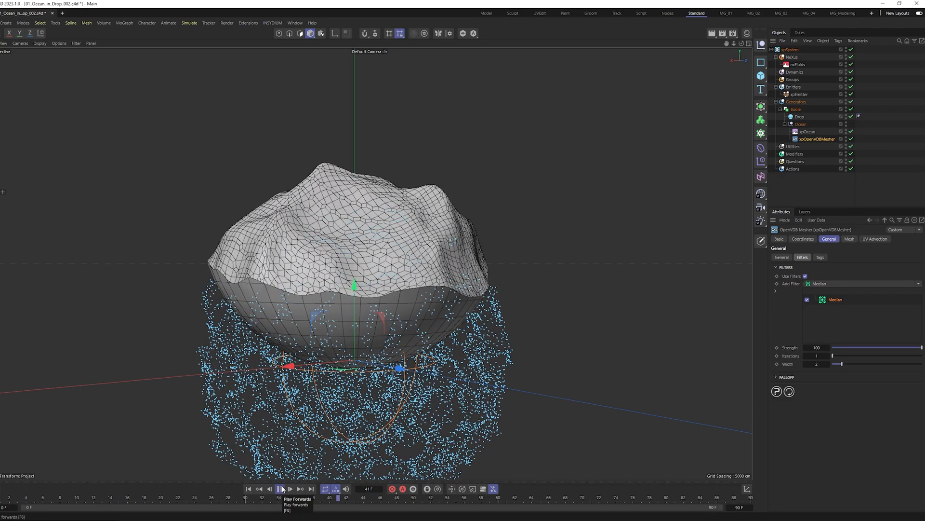
left_click(282, 489)
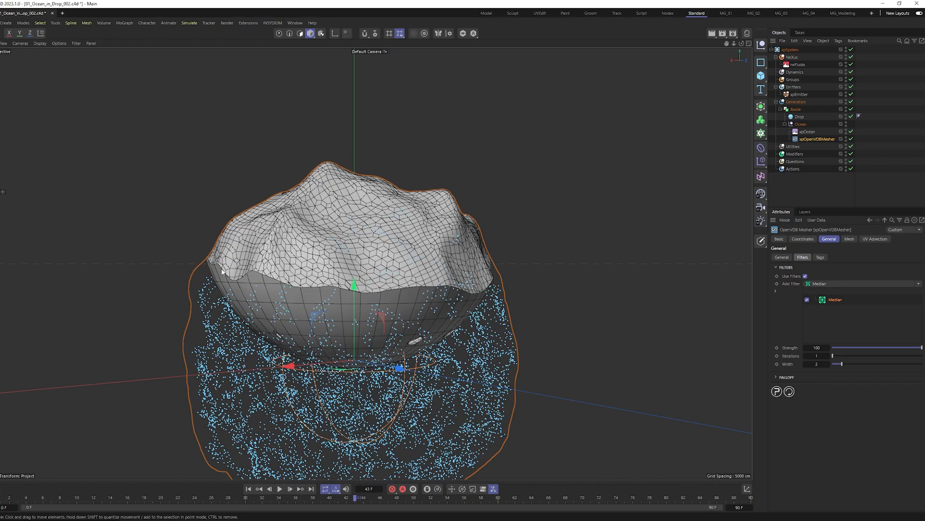
Add an xpFlowField modifier with a Random layer to the Dynamics folder.
left_click(249, 489)
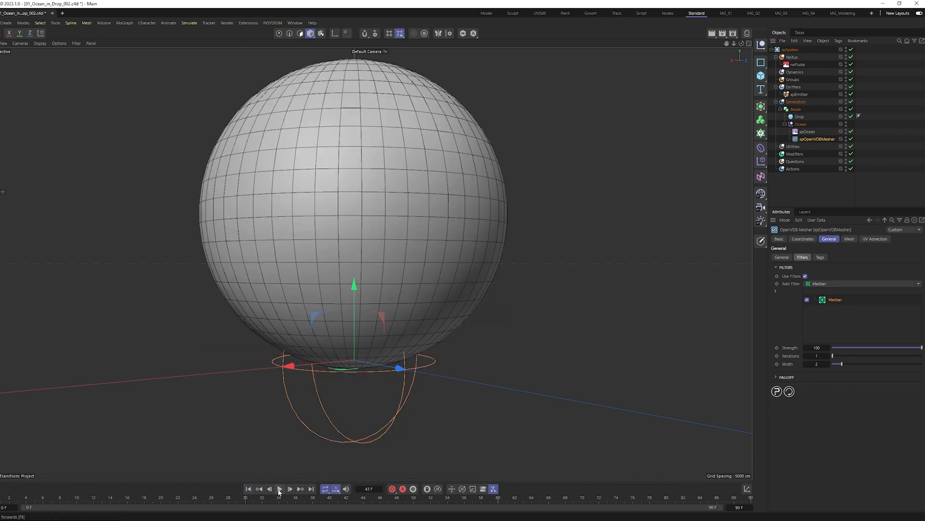
left_click(279, 489)
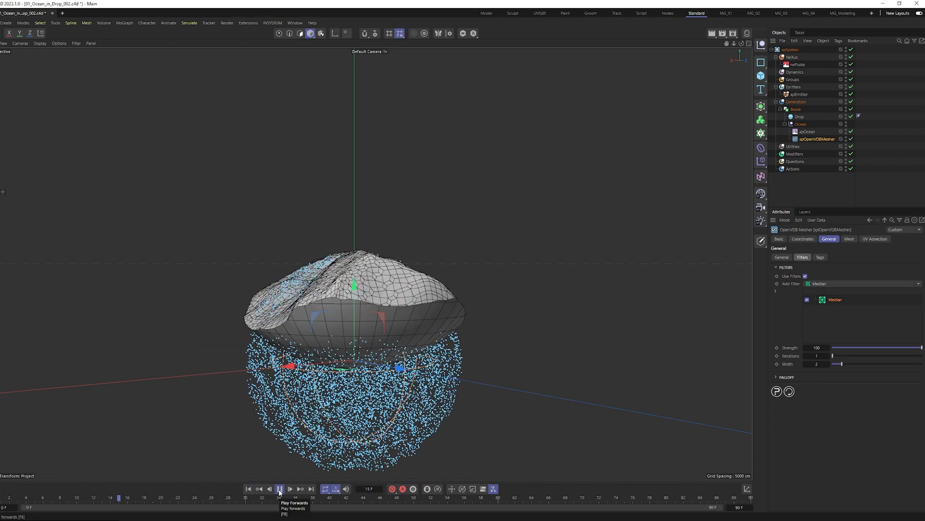
left_click(280, 489)
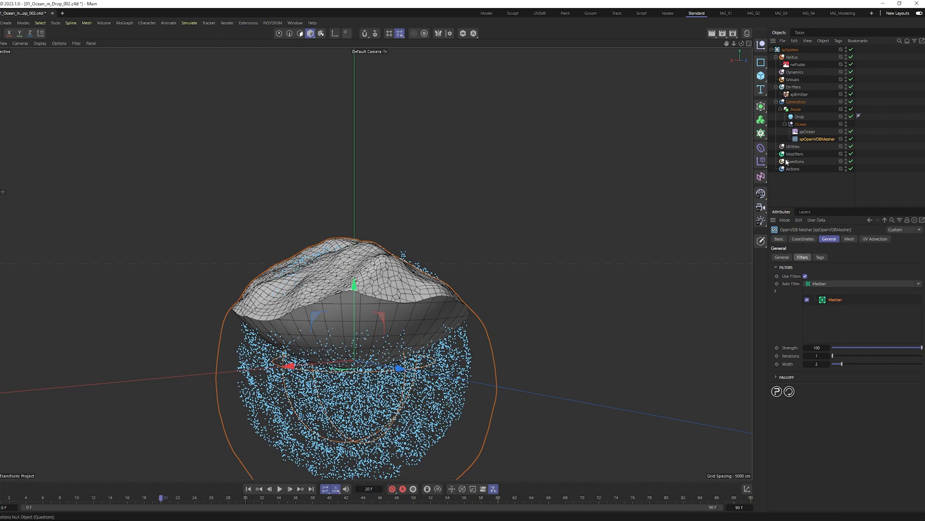
left_click(794, 77)
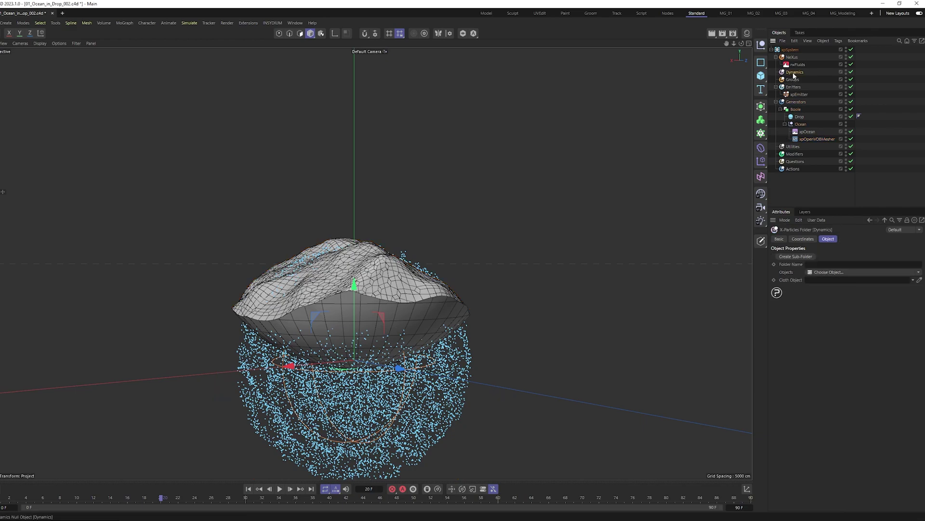
left_click(919, 273)
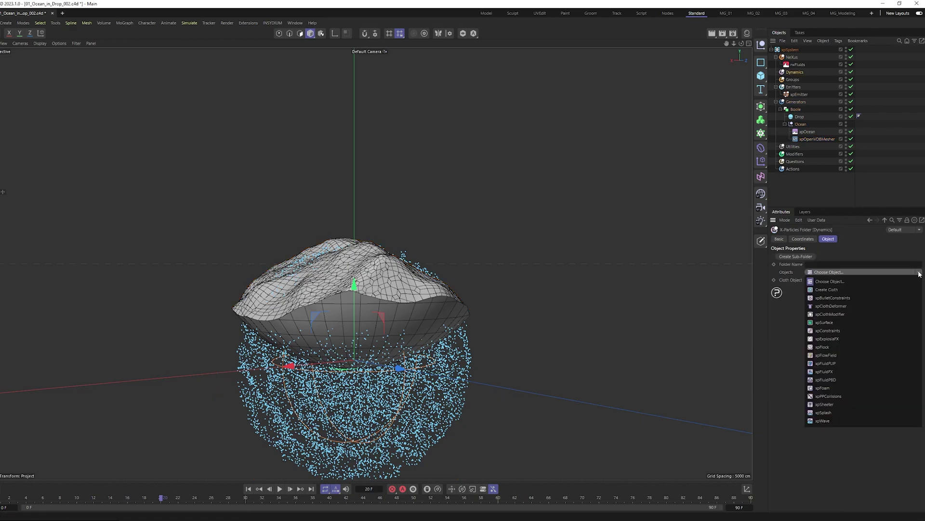
left_click(826, 356)
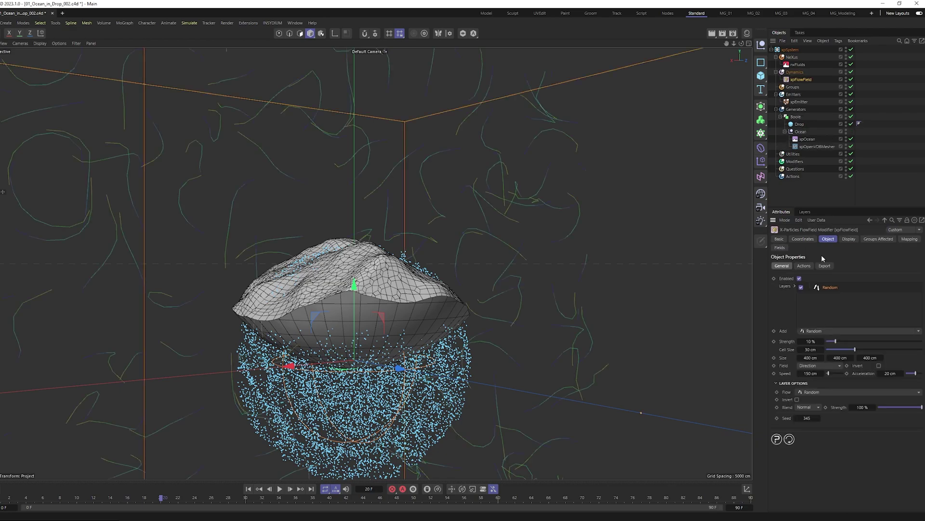
Replay the simulation to watch the flow field swirl the particles inside the Drop.
left_click(260, 489)
left_click(281, 489)
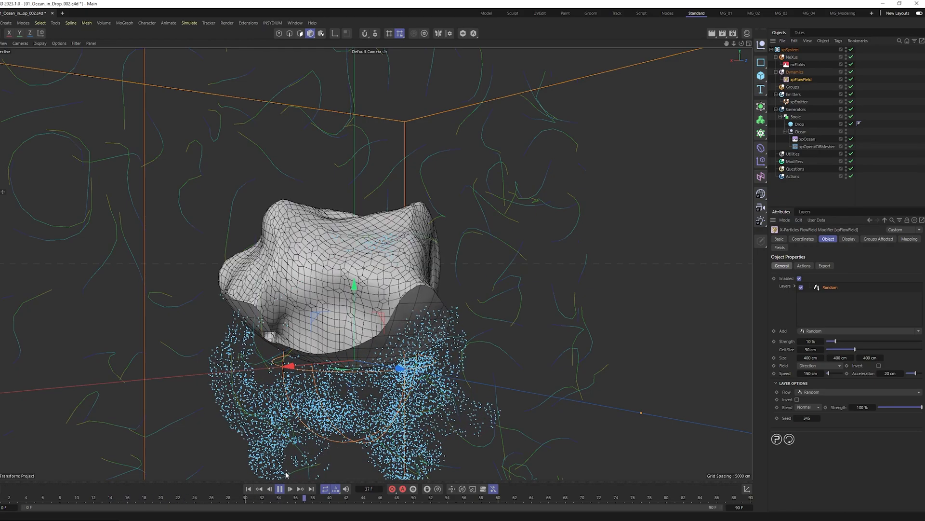
key("F8")
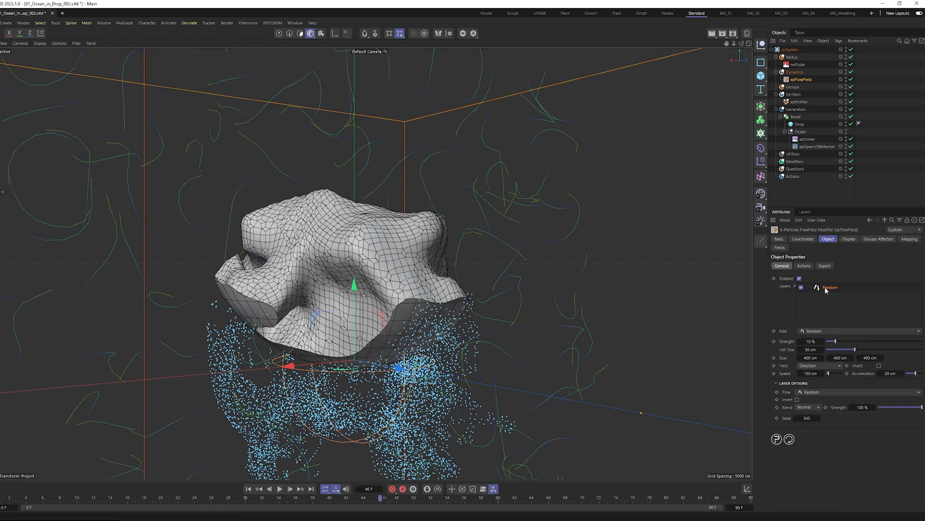
Disable the Random flow layer and add a Surface Tangent layer, then replay.
left_click(801, 287)
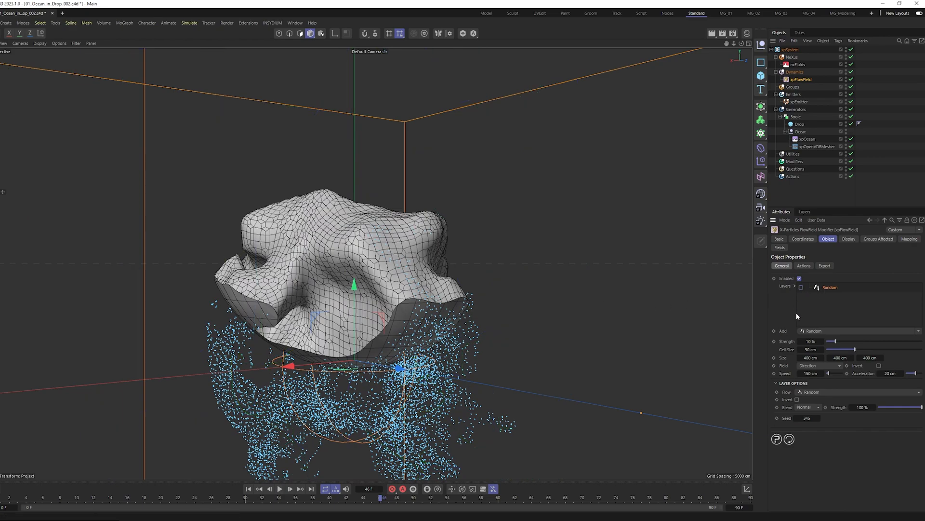
left_click(919, 331)
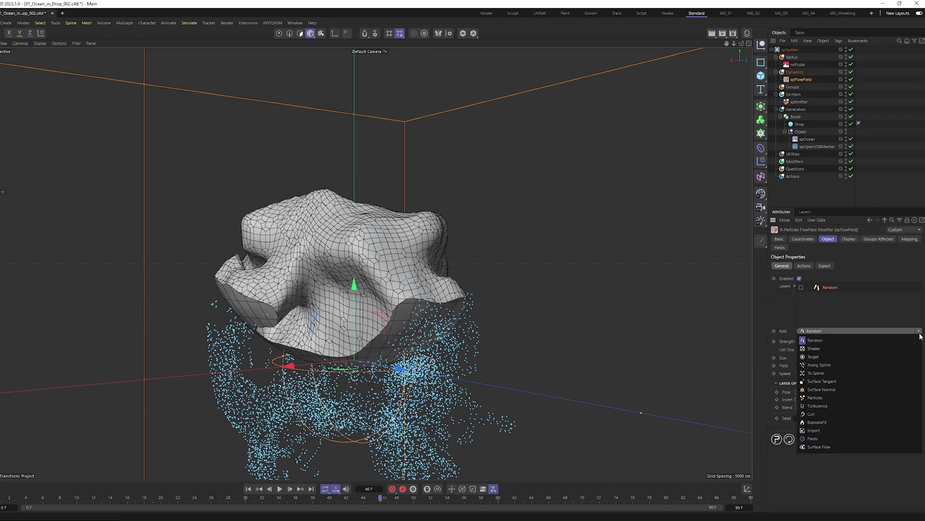
left_click(840, 381)
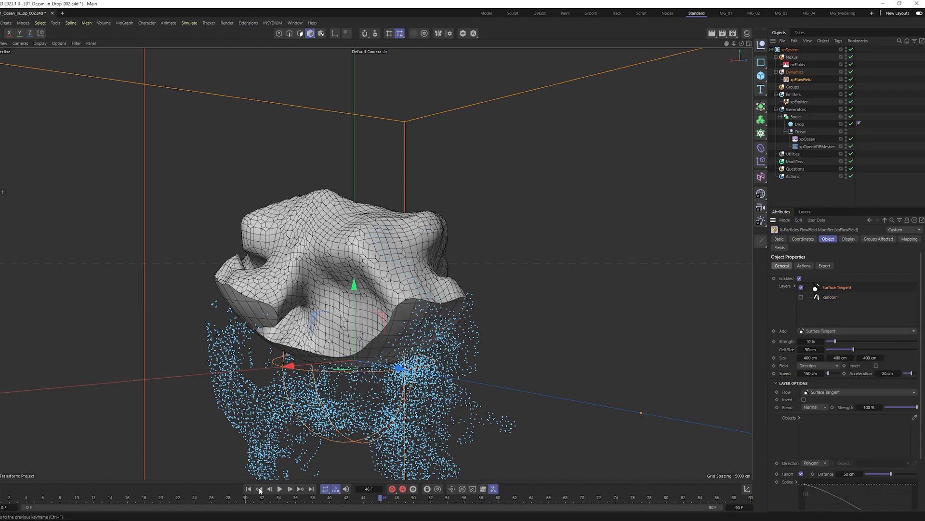
left_click(248, 490)
left_click(279, 489)
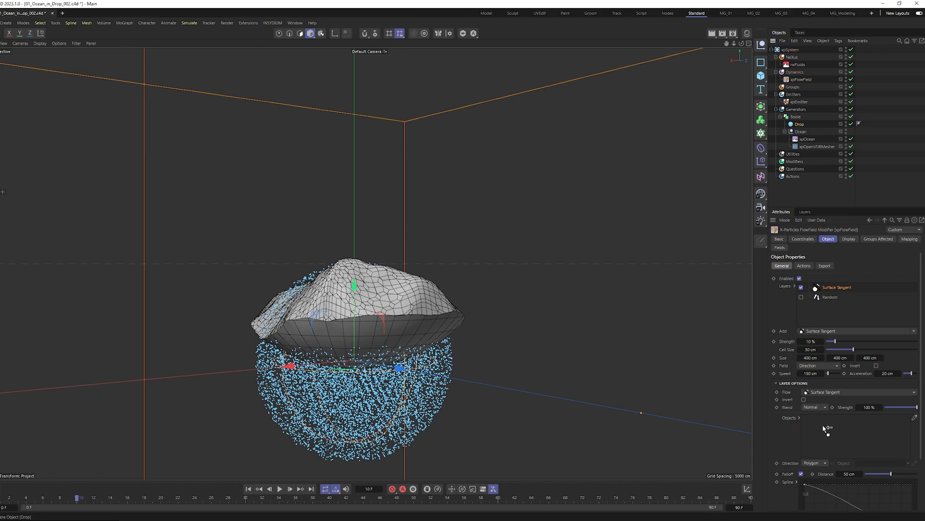
Assign the Drop sphere as the Surface Tangent layer's target surface and replay.
left_click_drag(828, 429, 825, 426)
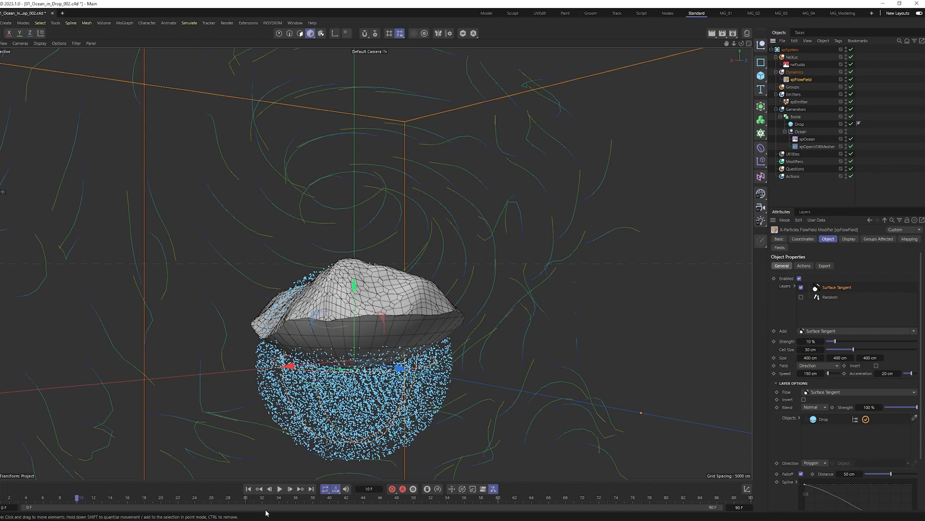
left_click(250, 489)
left_click(280, 490)
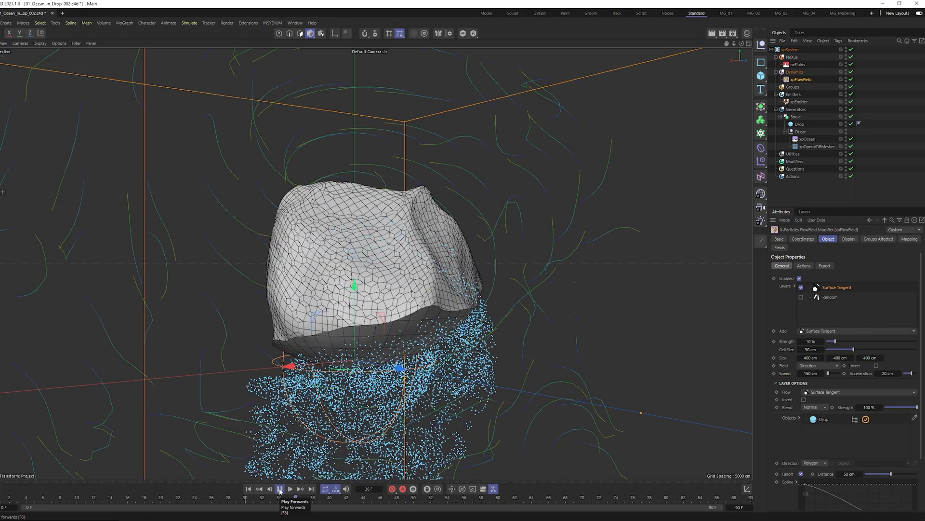
left_click(280, 489)
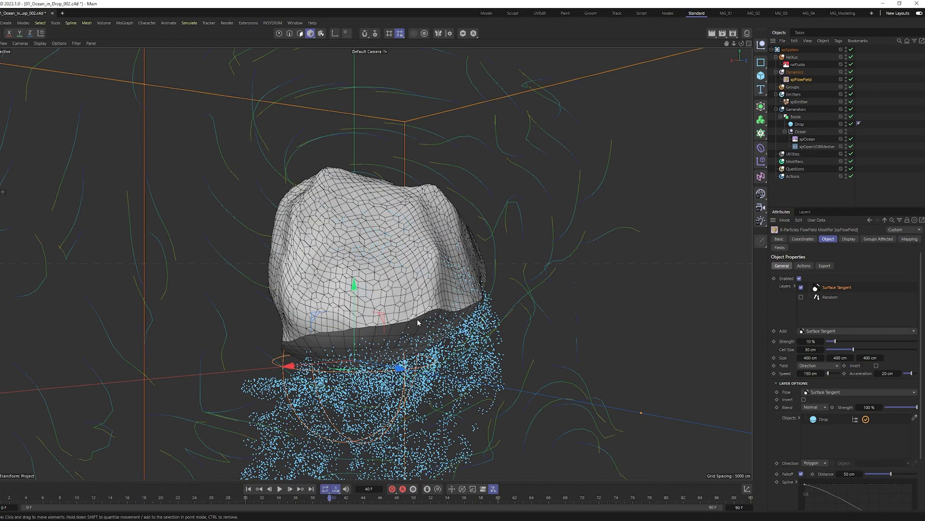
Set the Surface Tangent strength to 50% with falloff off and replay the swirling particles.
left_click_drag(754, 340, 594, 337)
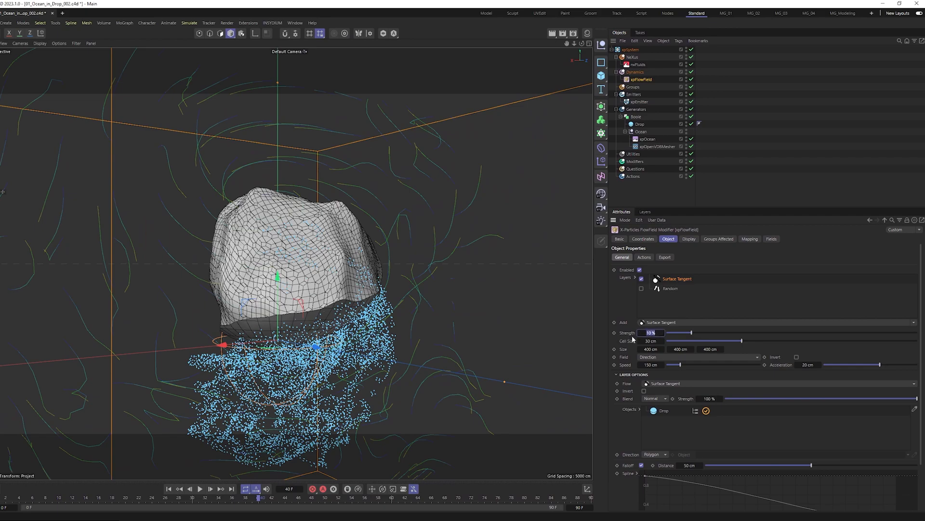
type("50")
key("Return")
left_click(642, 465)
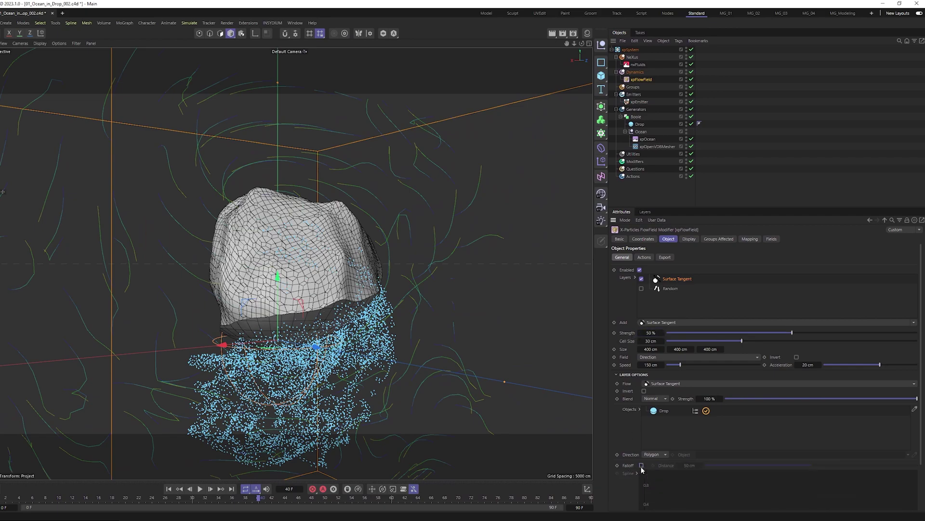
left_click(179, 489)
left_click(200, 489)
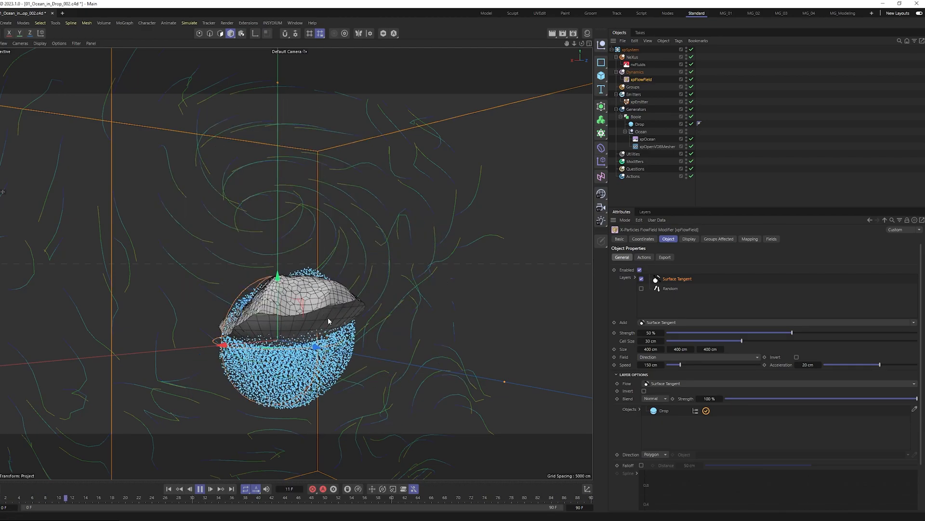
mouse_move(270, 306)
left_mouse_down("alt")
mouse_move(343, 298)
mouse_move(316, 307)
mouse_move(300, 287)
left_mouse_up("alt")
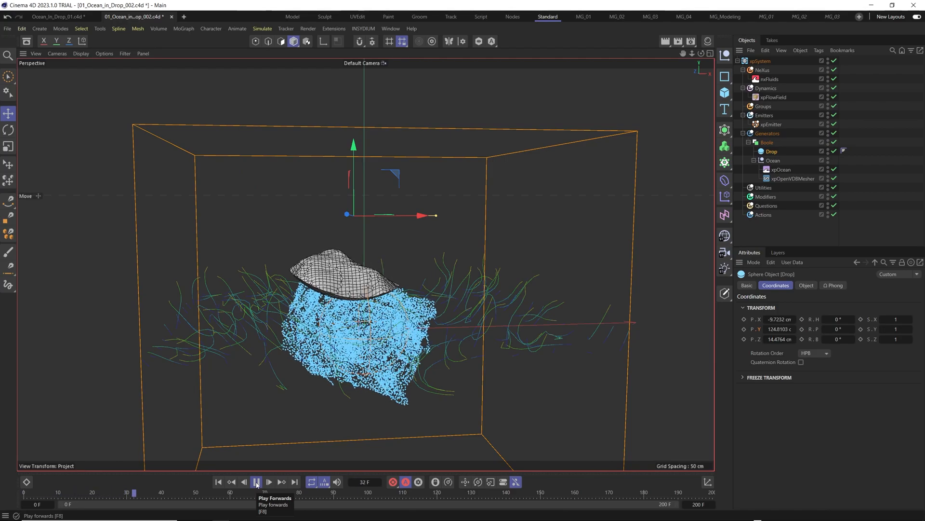
Disable the Boole and test moving the Drop sphere into the ocean mesh, undoing the move.
left_click(256, 482)
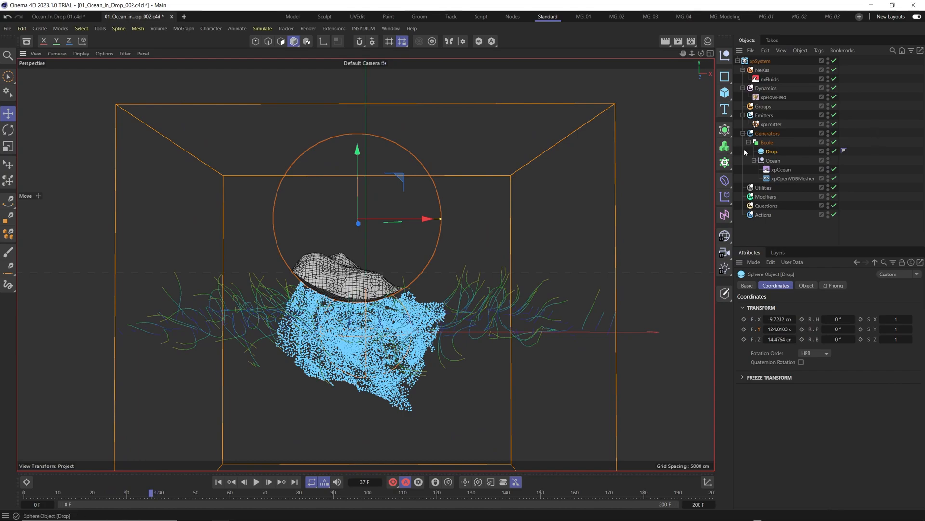
left_click(834, 142)
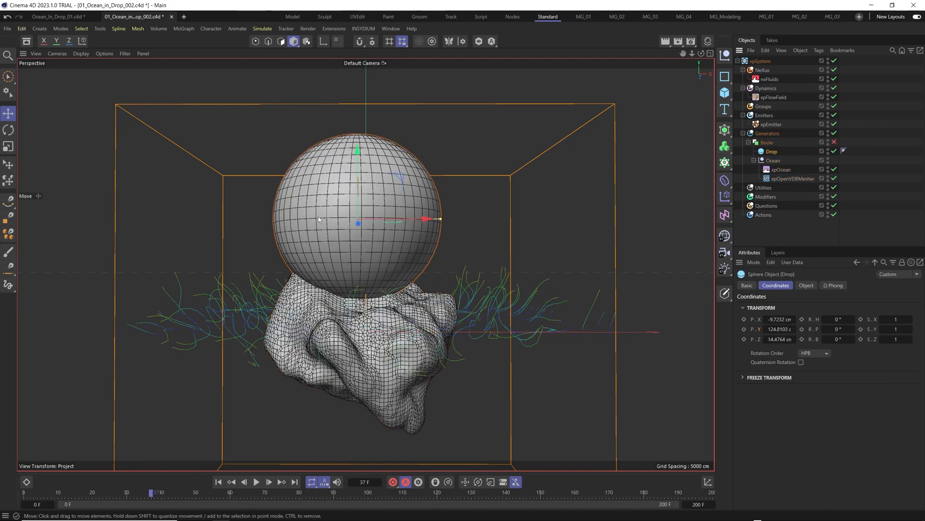
left_click_drag(359, 160, 350, 266)
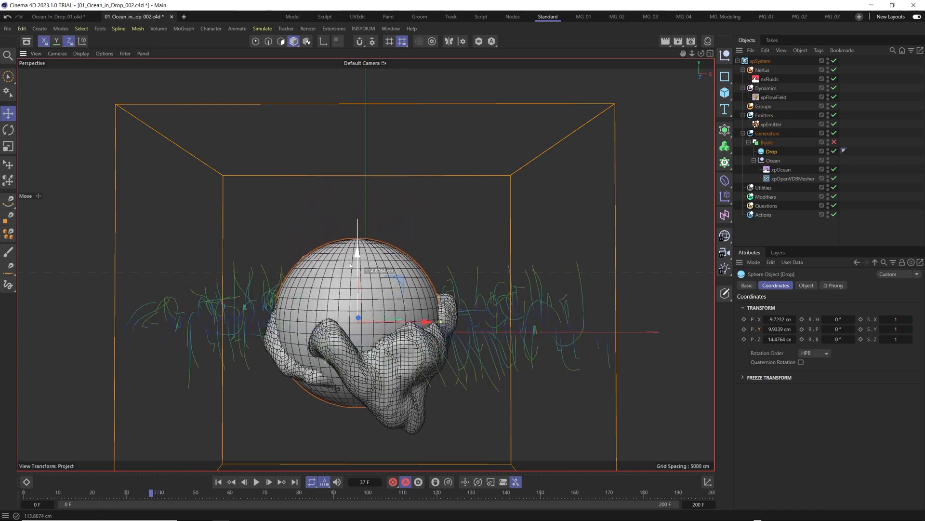
key("ctrl+z")
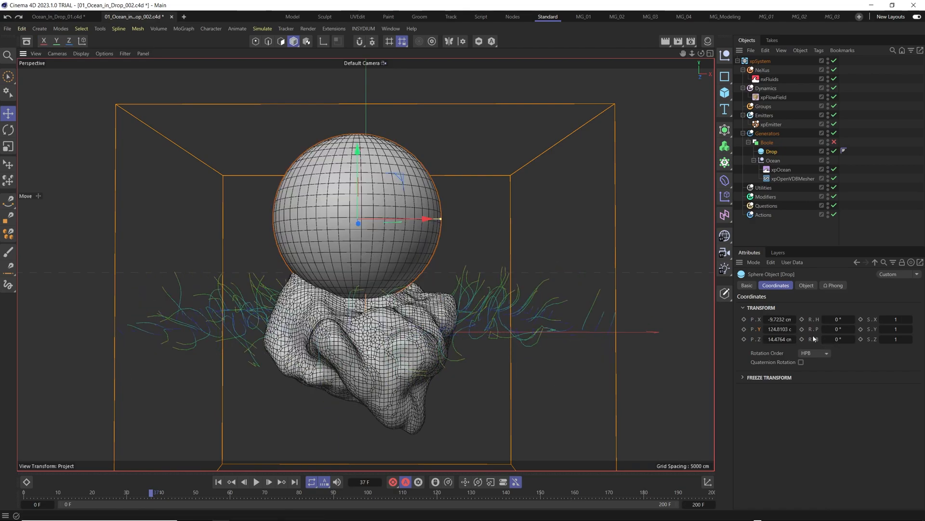
left_click(219, 482)
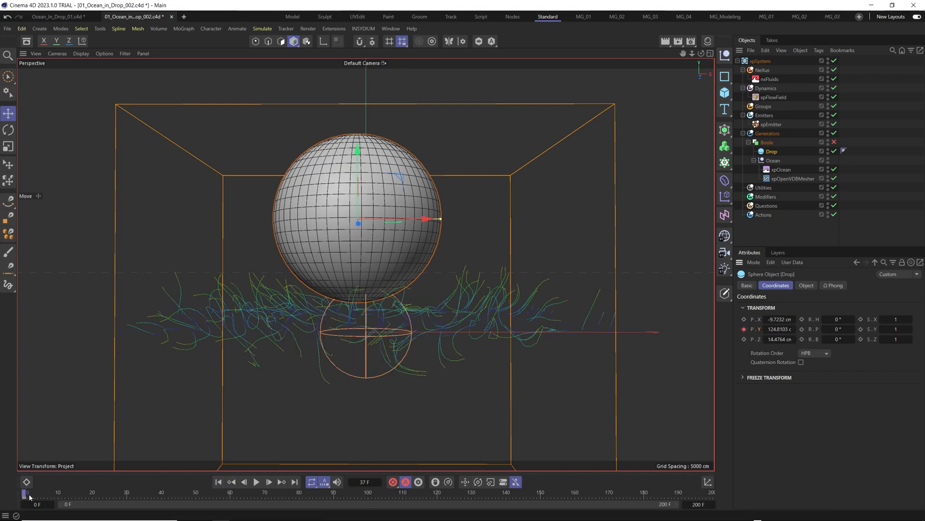
Keyframe the Drop sphere lowered into the fluid mesh around frame 60 and replay from the start.
left_click_drag(66, 496, 232, 498)
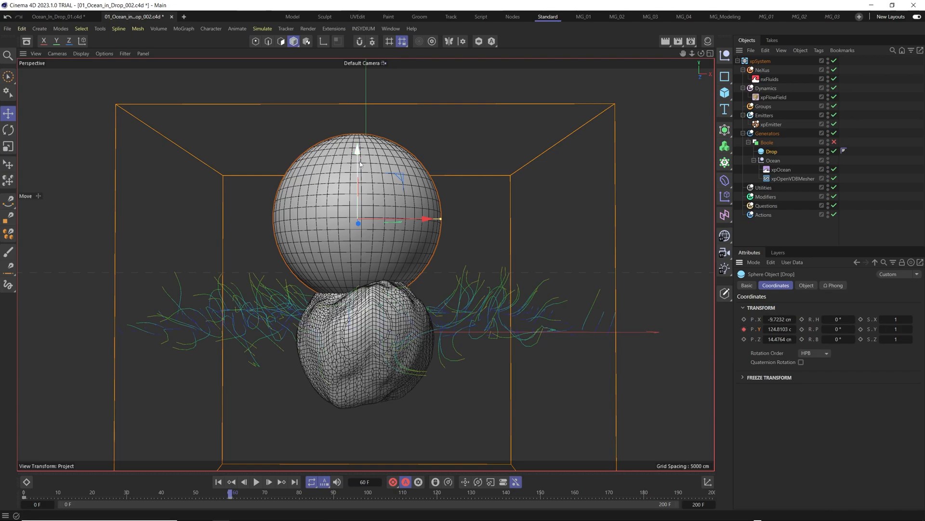
left_click_drag(359, 158, 362, 247)
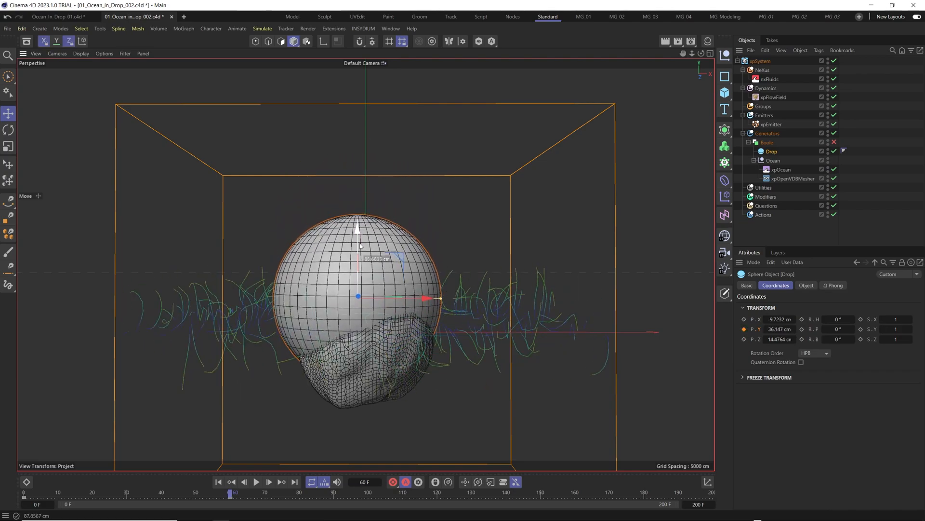
left_click(218, 481)
left_click(257, 481)
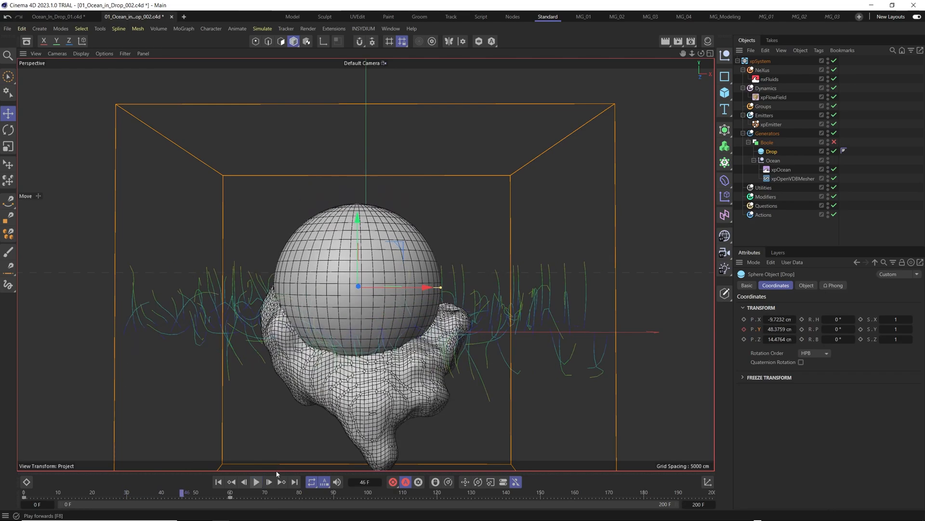
Re-enable the Boole so the ocean fills only the falling Drop, then replay and orbit to inspect.
left_click(835, 142)
left_click(219, 481)
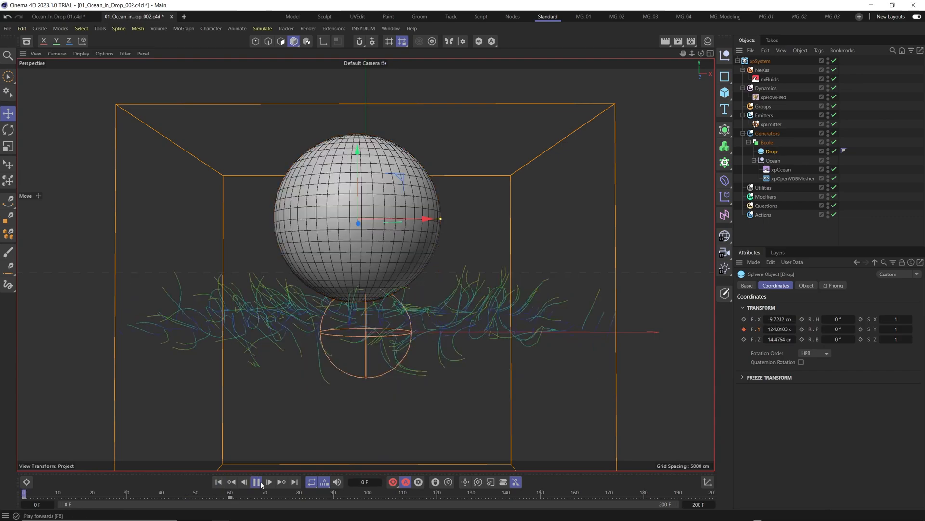
left_click(256, 481)
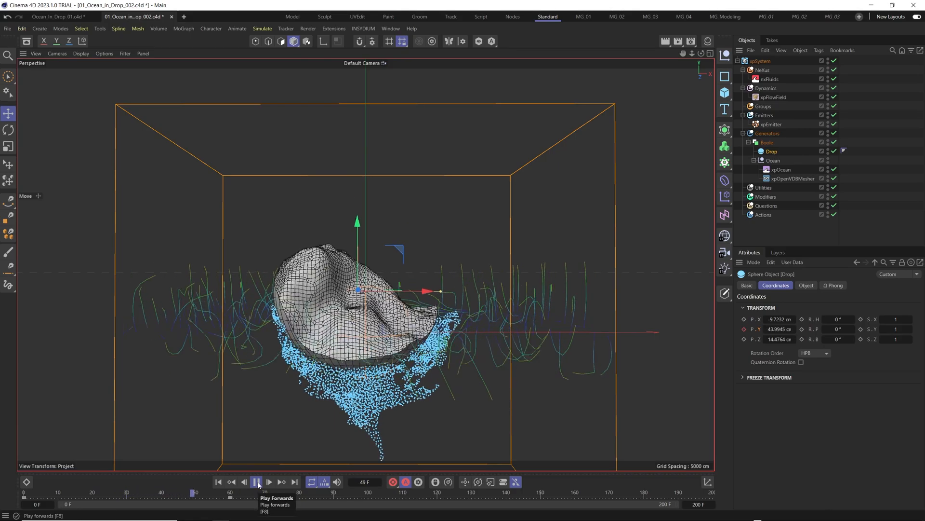
left_click(257, 482)
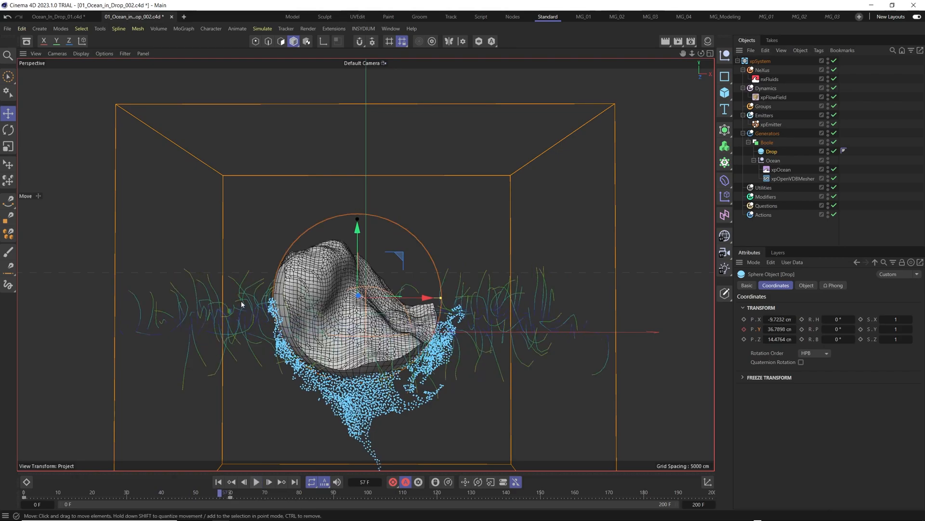
left_click(218, 482)
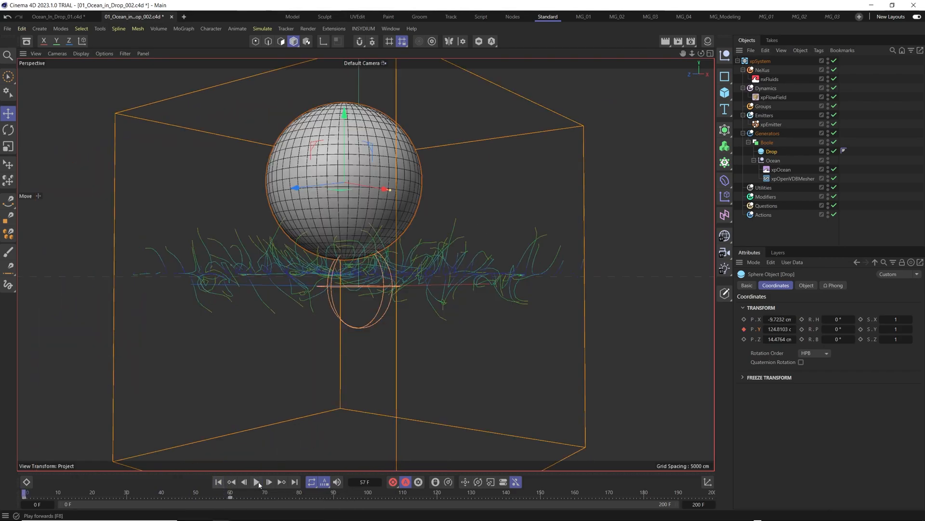
left_click(257, 483)
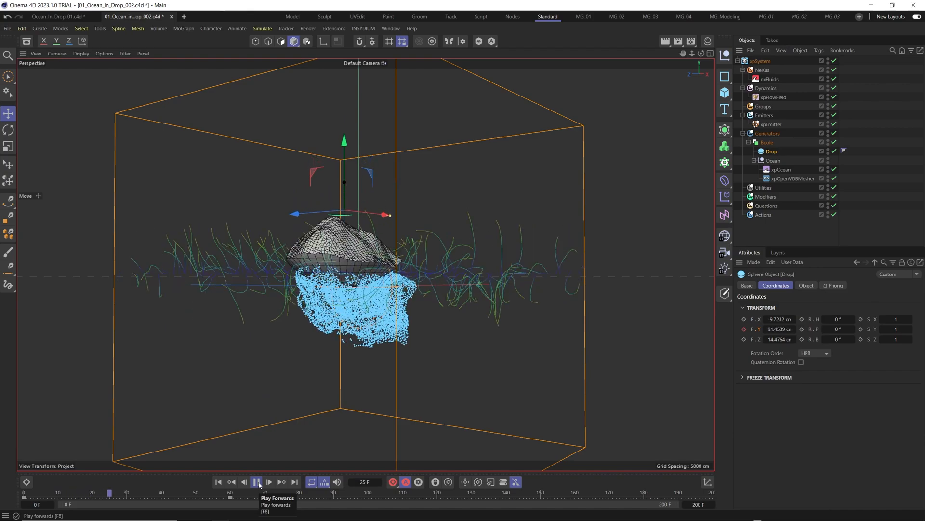
mouse_move(369, 274)
left_mouse_down("alt")
mouse_move(202, 282)
mouse_move(474, 277)
mouse_move(587, 289)
left_mouse_up("alt")
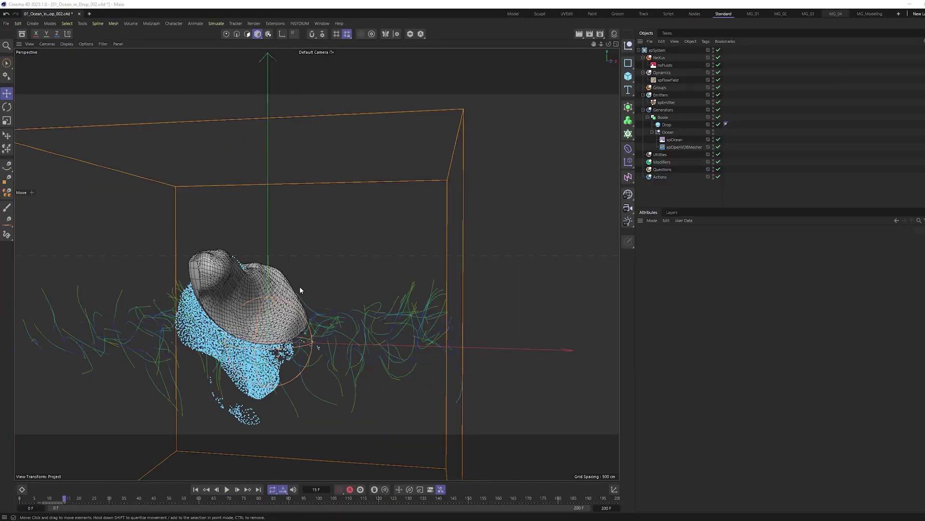
Replay the splash simulation and inspect the xpFlowField and Dynamics folder settings.
left_click_drag(300, 286, 263, 280, "alt")
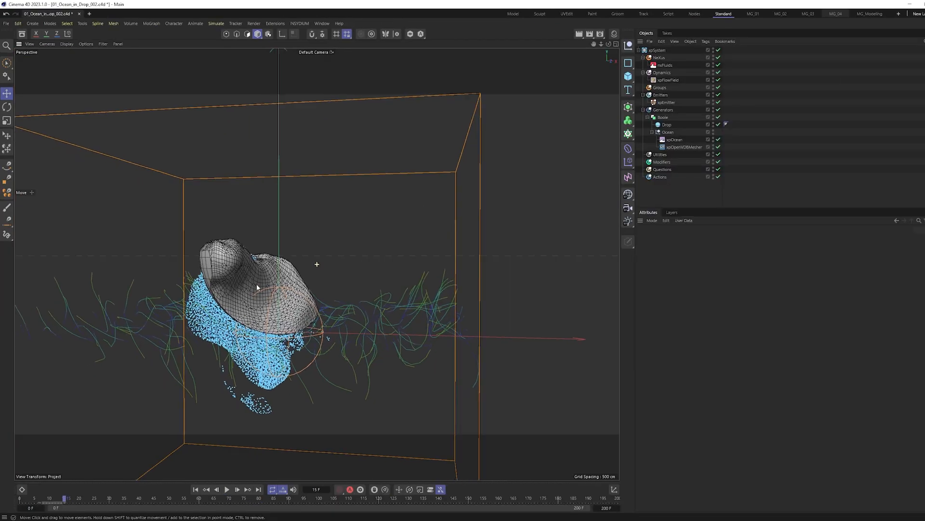
left_click(196, 490)
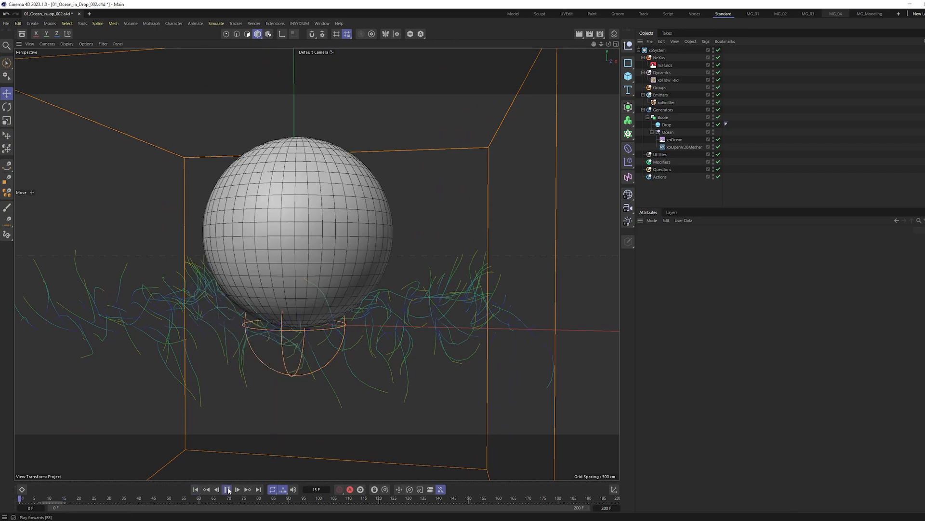
left_click(228, 490)
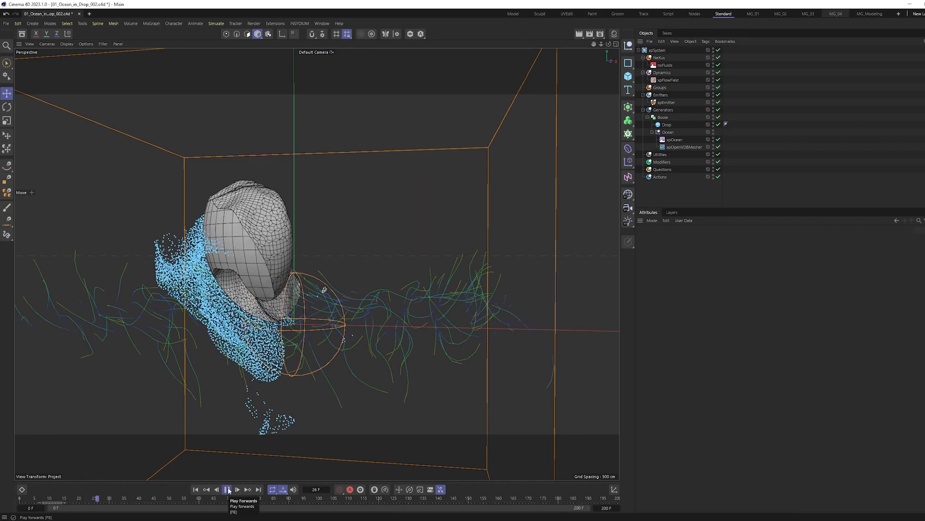
scroll(349, 278, "up", 2)
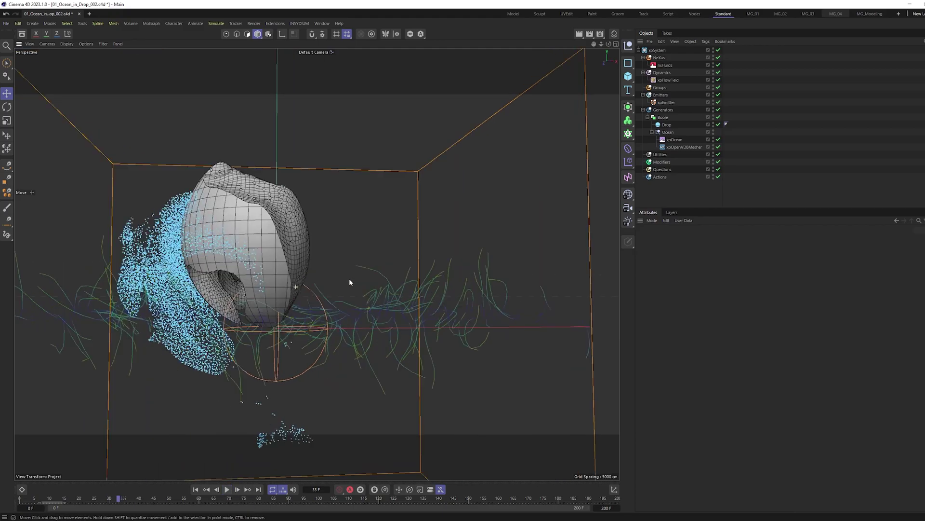
left_click_drag(349, 278, 265, 284, "alt")
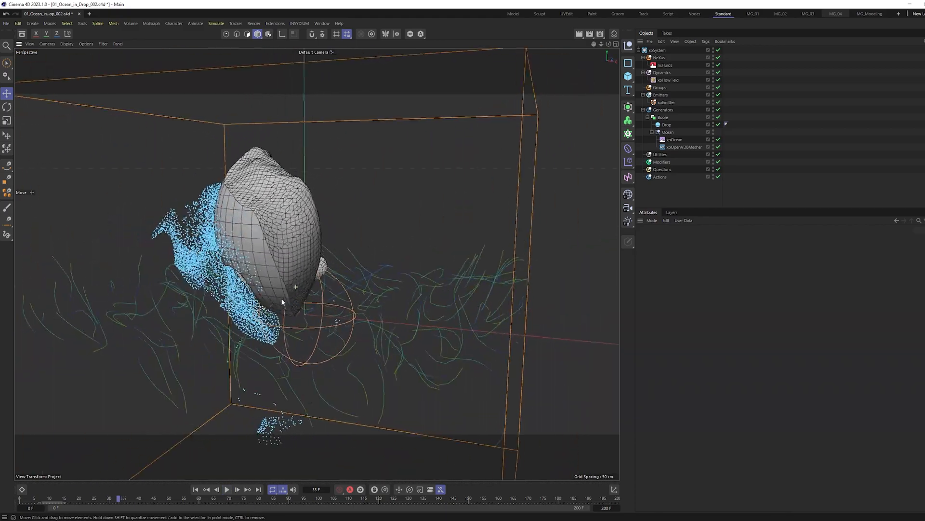
left_click(671, 80)
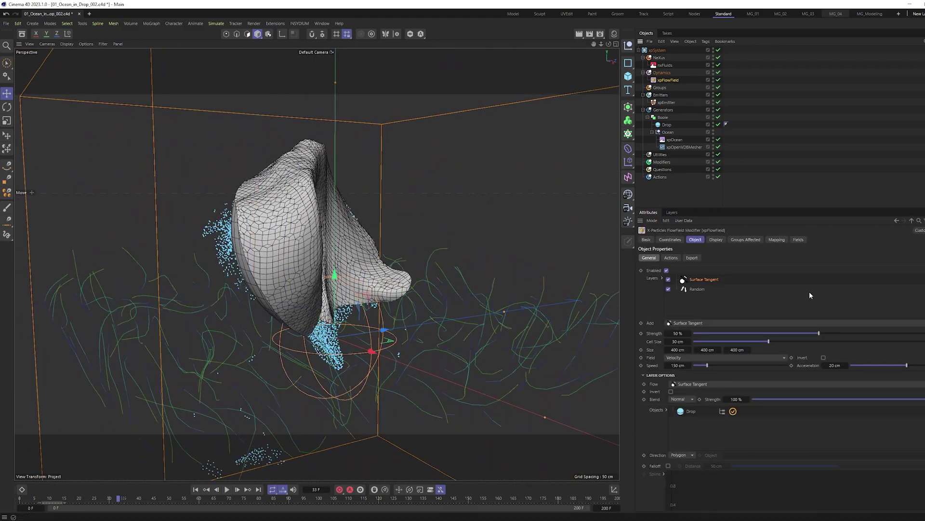
left_click(663, 72)
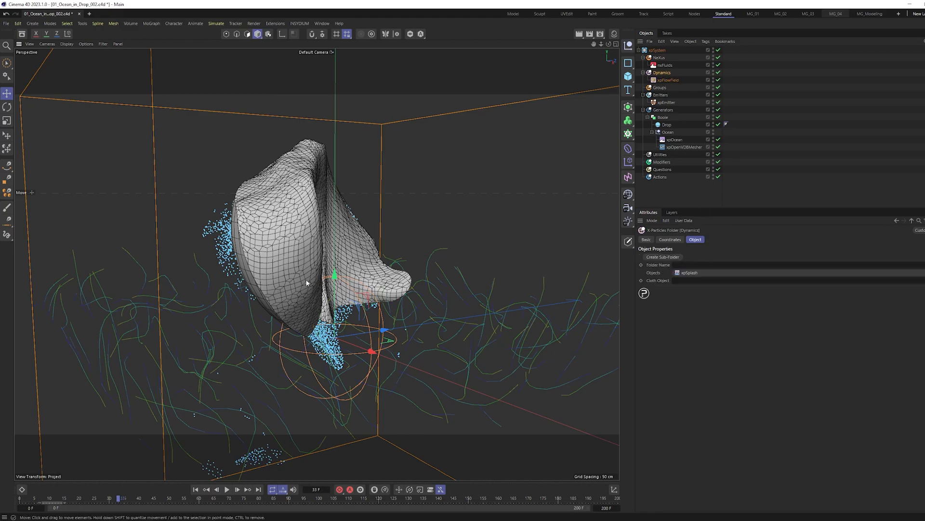
Replay from another angle and select the xpSplash modifier for editing.
mouse_move(307, 282)
left_mouse_down("alt")
mouse_move(428, 288)
mouse_move(329, 447)
left_mouse_up("alt")
left_click(197, 490)
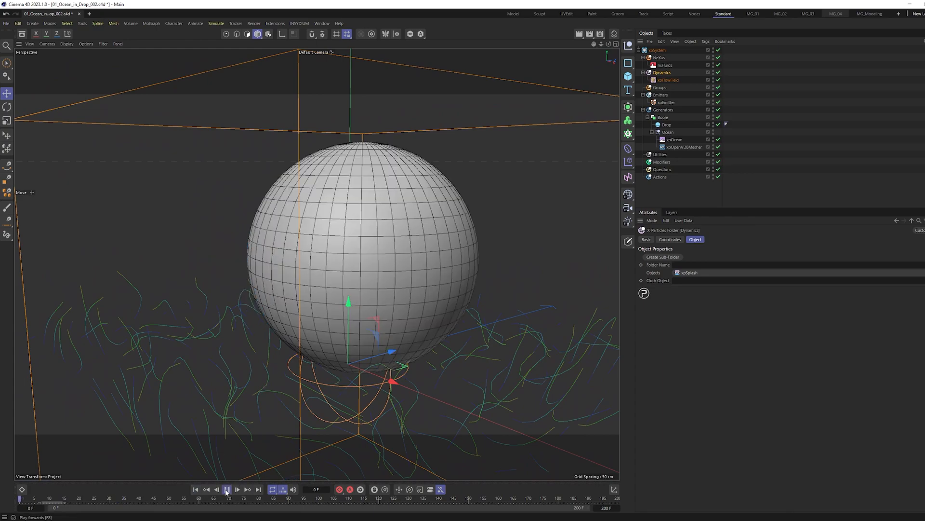
left_click(227, 489)
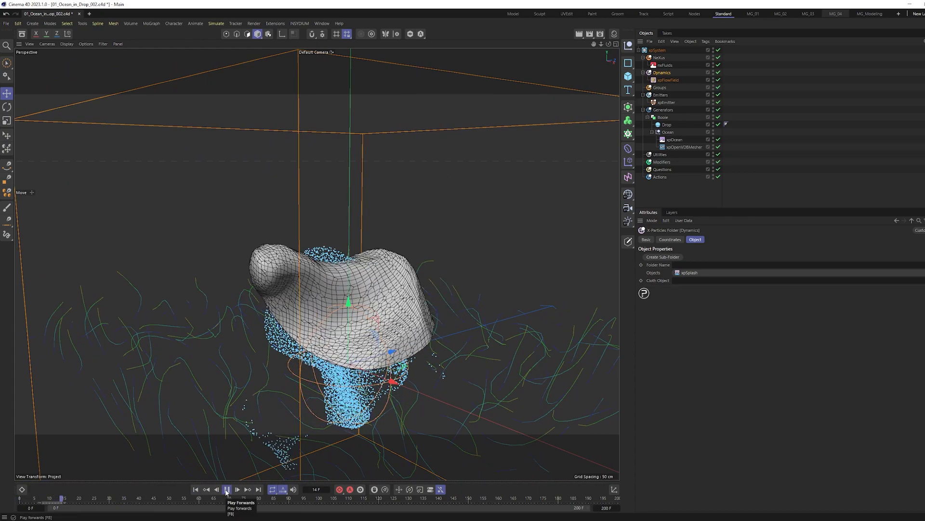
left_click(227, 489)
mouse_move(376, 304)
left_mouse_down("alt")
mouse_move(324, 259)
mouse_move(389, 238)
left_mouse_up("alt")
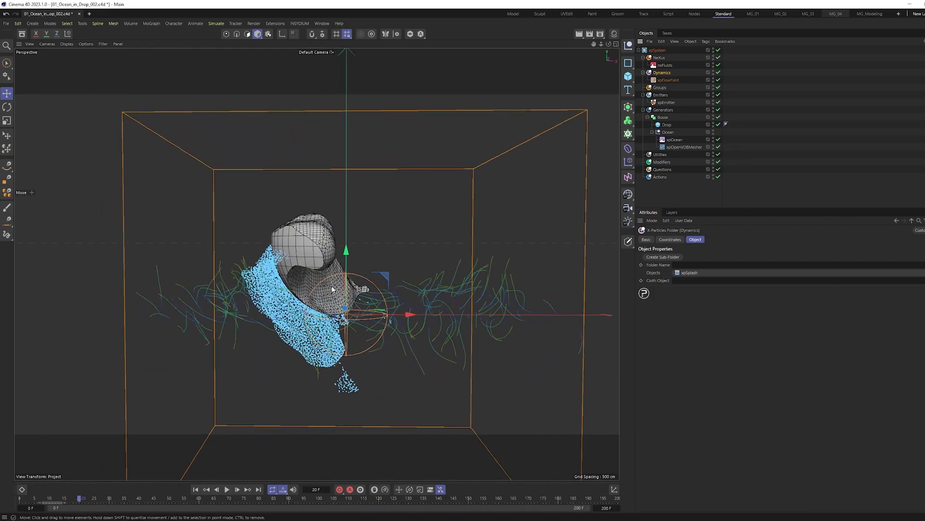
double_click(694, 274)
Replay the simulation while orbiting around the splashing ocean.
left_click_drag(307, 315, 378, 294, "alt")
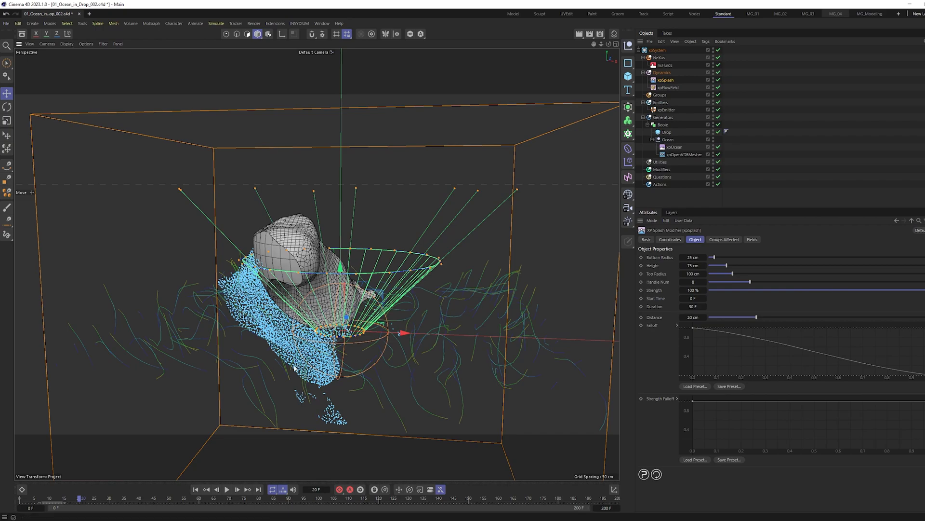
left_click(197, 489)
left_click(228, 489)
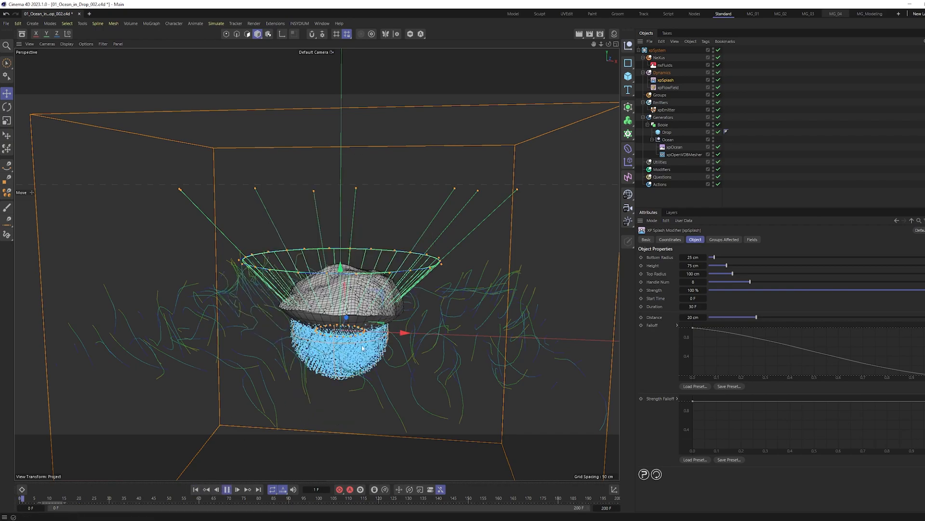
mouse_move(347, 269)
left_mouse_down("alt")
mouse_move(293, 391)
mouse_move(367, 338)
left_mouse_up("alt")
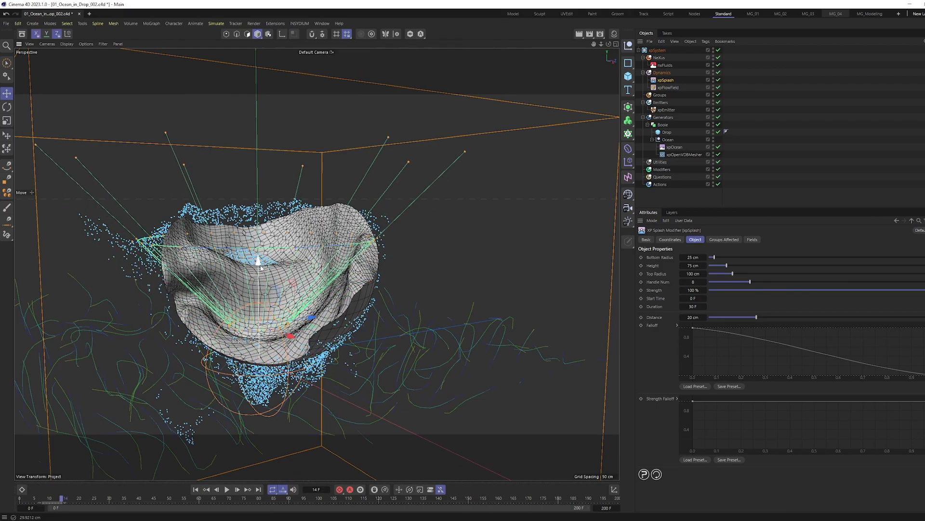
left_click_drag(258, 269, 256, 300, "alt")
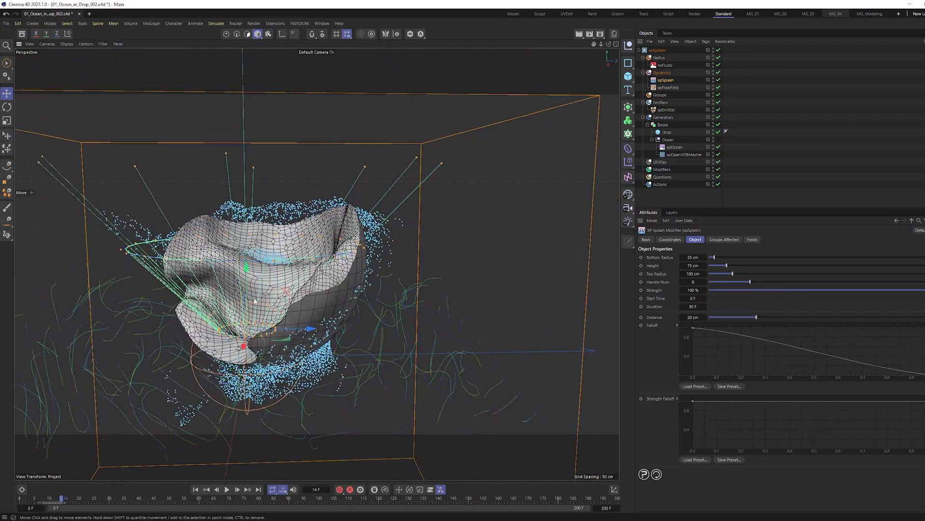
Tilt the xpSplash cone sideways and move it onto the Drop's side so splashes spray sideways, then replay.
key("r")
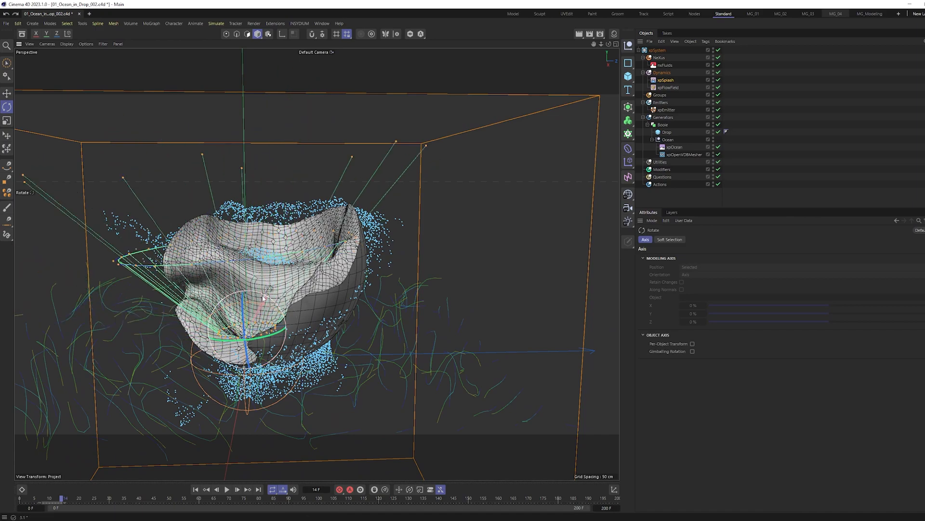
mouse_move(264, 297)
left_mouse_down()
mouse_move(234, 300)
mouse_move(346, 233)
left_mouse_up()
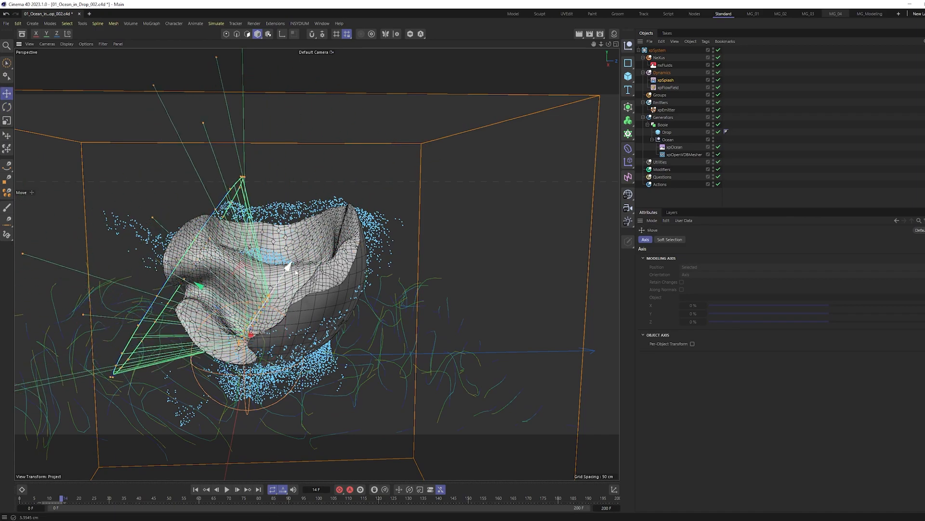
left_click_drag(263, 233, 318, 275)
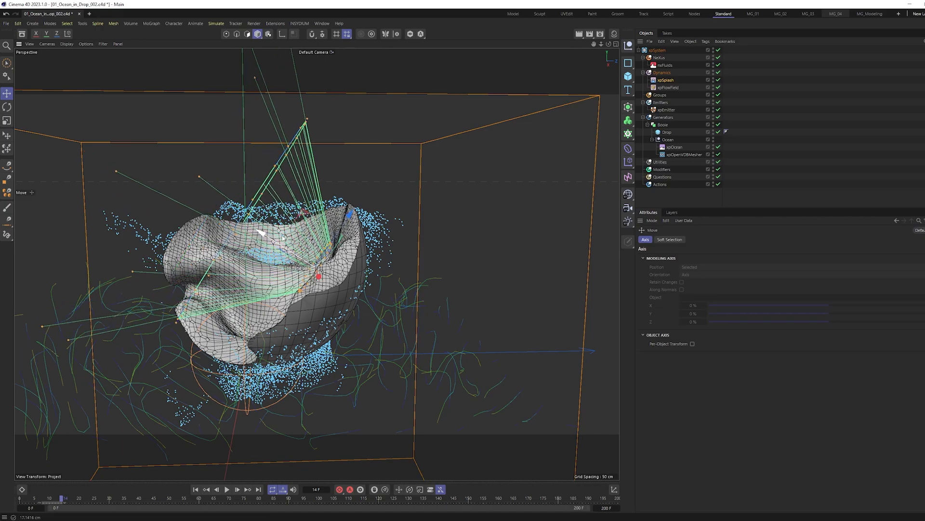
left_click(203, 490)
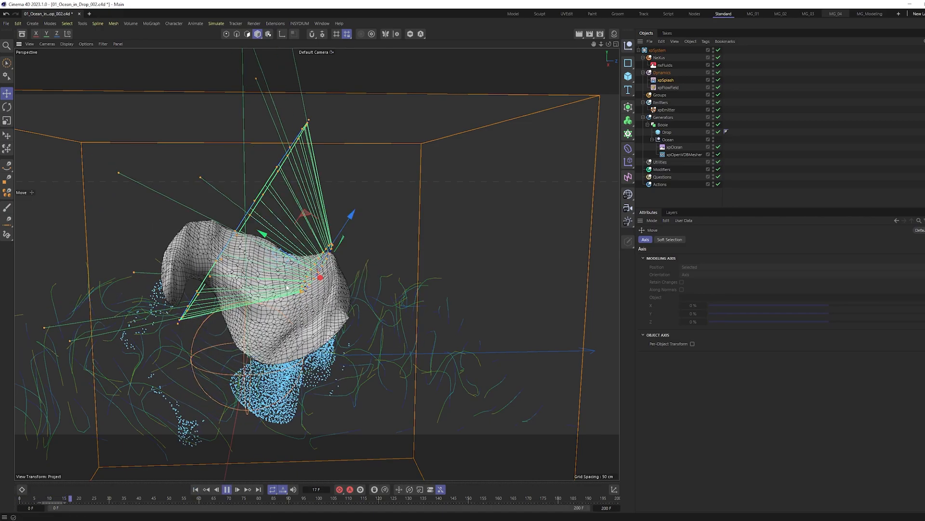
mouse_move(339, 268)
left_mouse_down("alt")
mouse_move(334, 284)
mouse_move(265, 297)
mouse_move(168, 298)
mouse_move(391, 272)
left_mouse_up("alt")
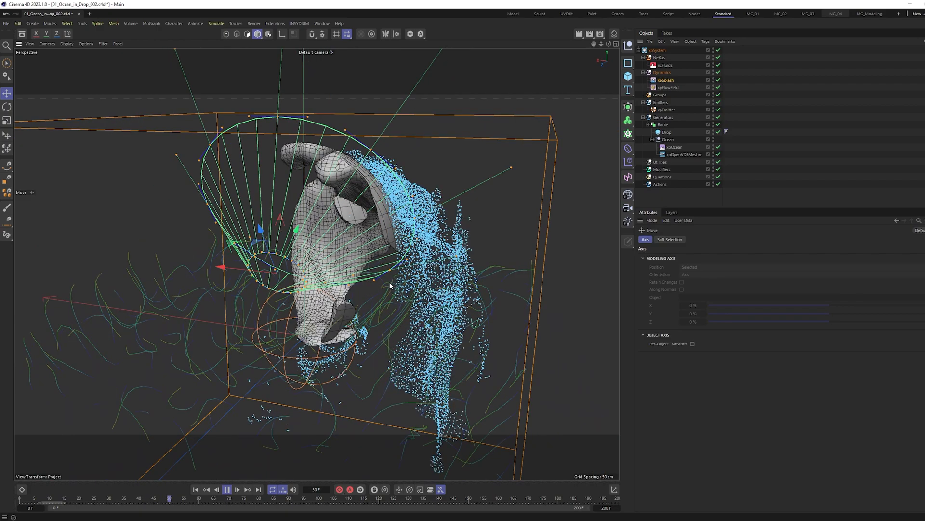
left_click(227, 490)
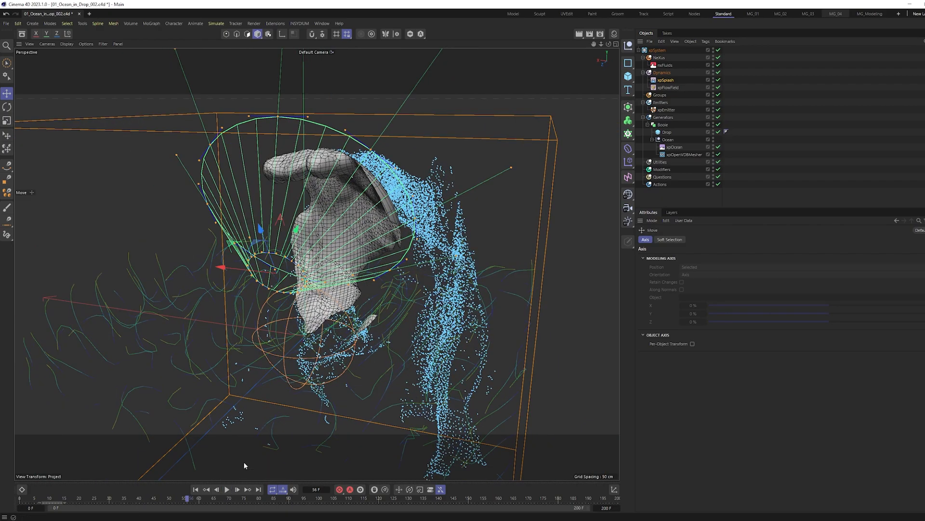